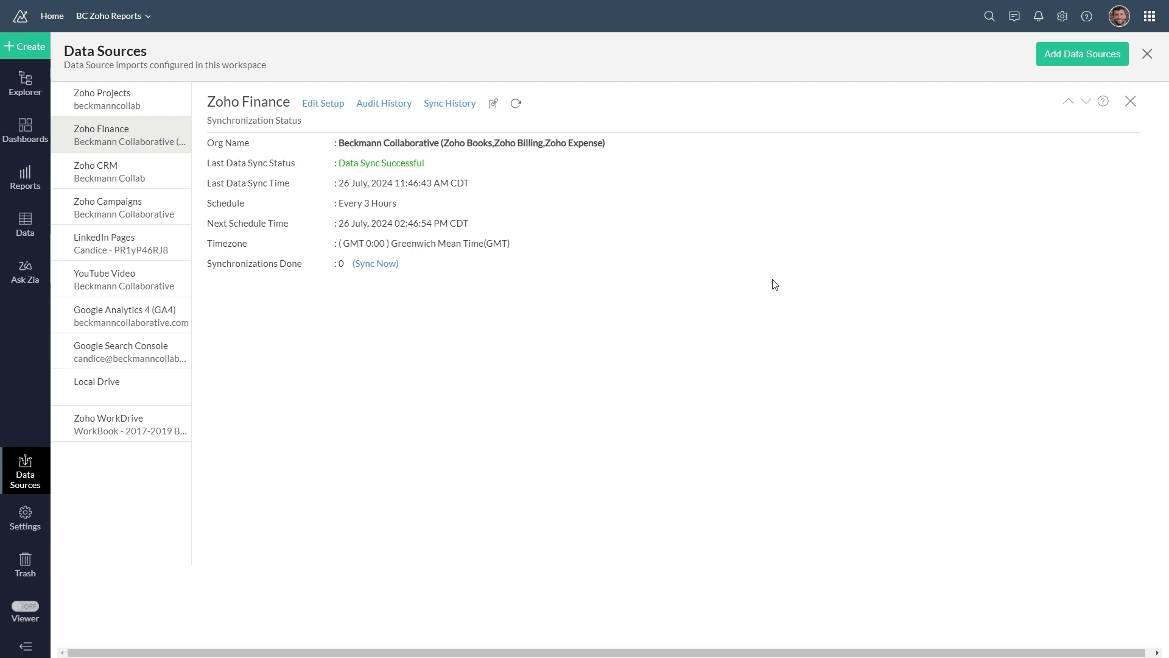
Open the Zoho Finance data source's setup to view its 3-hour sync schedule
{"action": "left_click", "coordinate": [325, 105]}
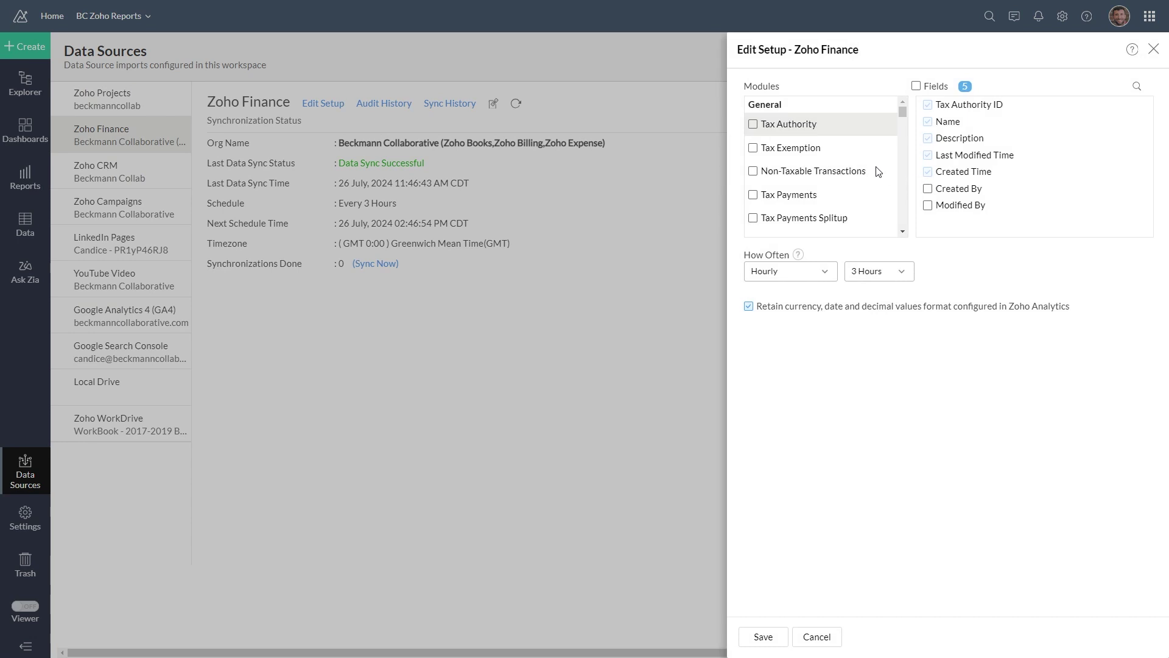
{"action": "scroll", "coordinate": [879, 172], "scroll_direction": "down", "scroll_amount": 10}
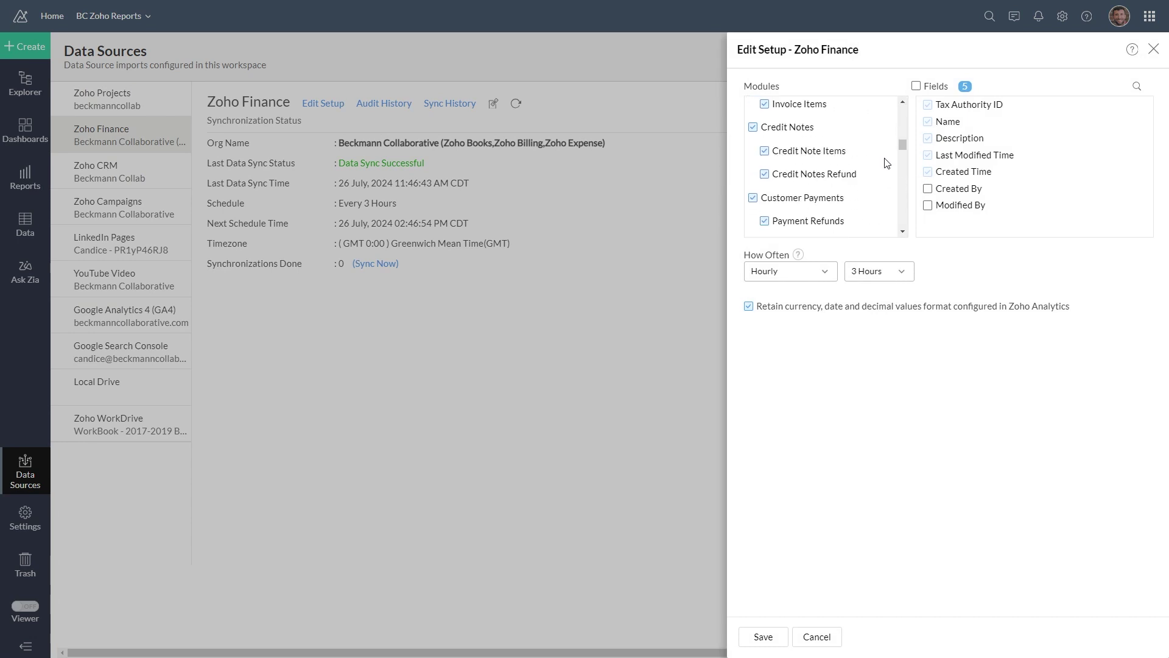
{"action": "scroll", "coordinate": [887, 163], "scroll_direction": "up", "scroll_amount": 10}
{"action": "scroll", "coordinate": [883, 160], "scroll_direction": "down", "scroll_amount": 10}
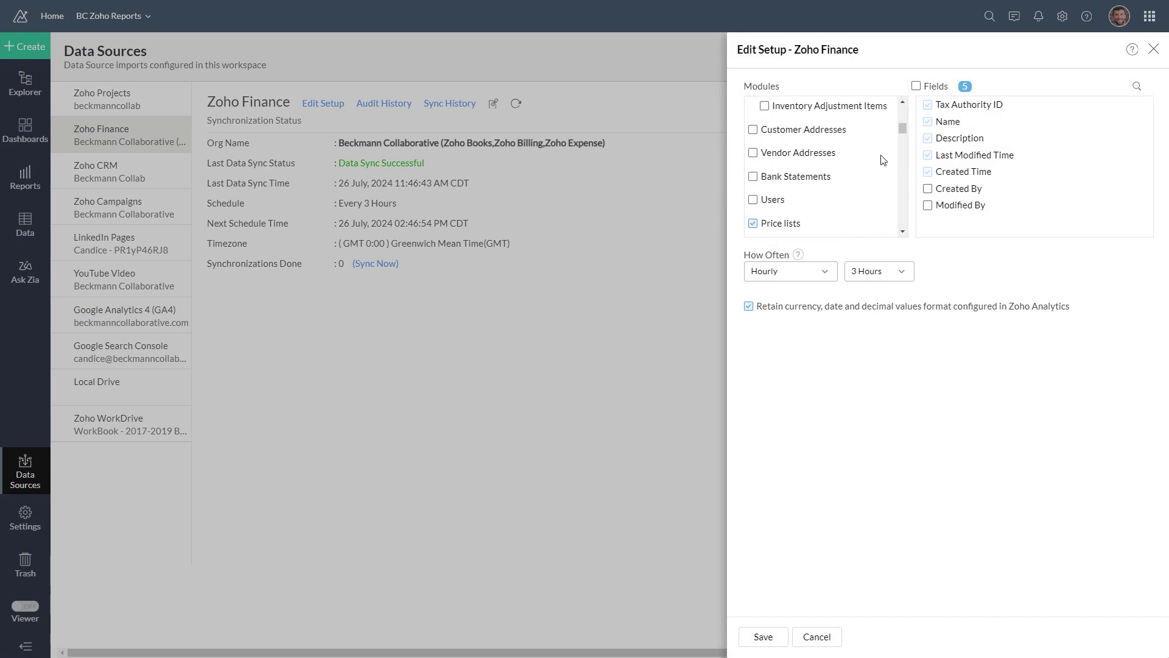
{"action": "scroll", "coordinate": [812, 117], "scroll_direction": "up", "scroll_amount": 1}
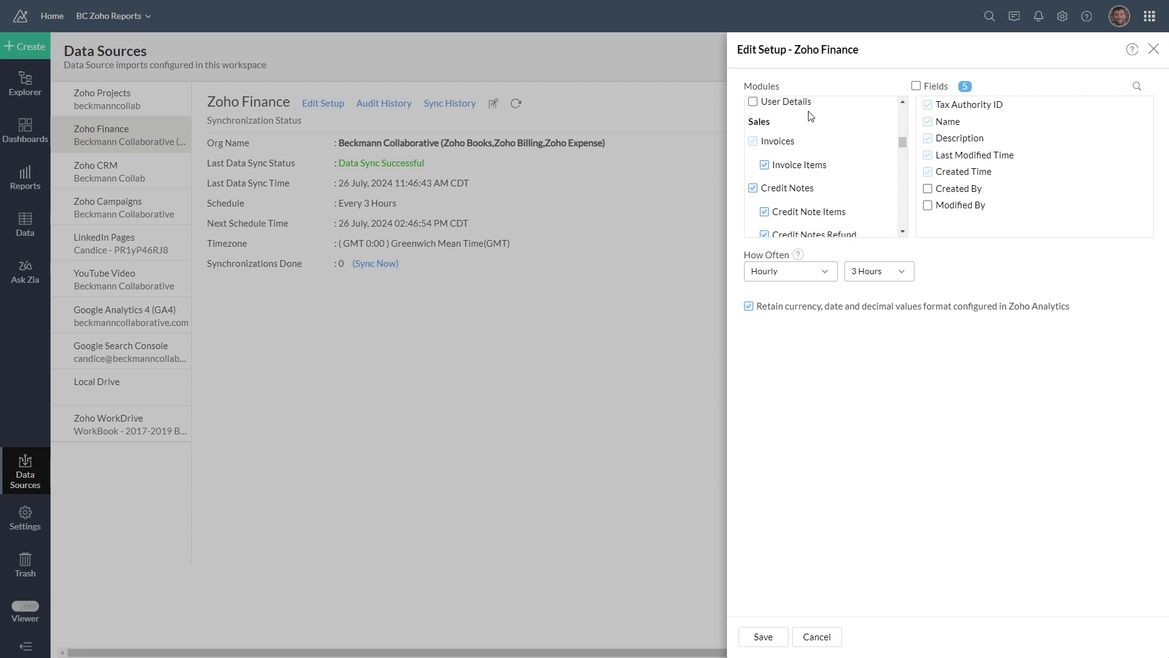
{"action": "scroll", "coordinate": [806, 173], "scroll_direction": "down", "scroll_amount": 3}
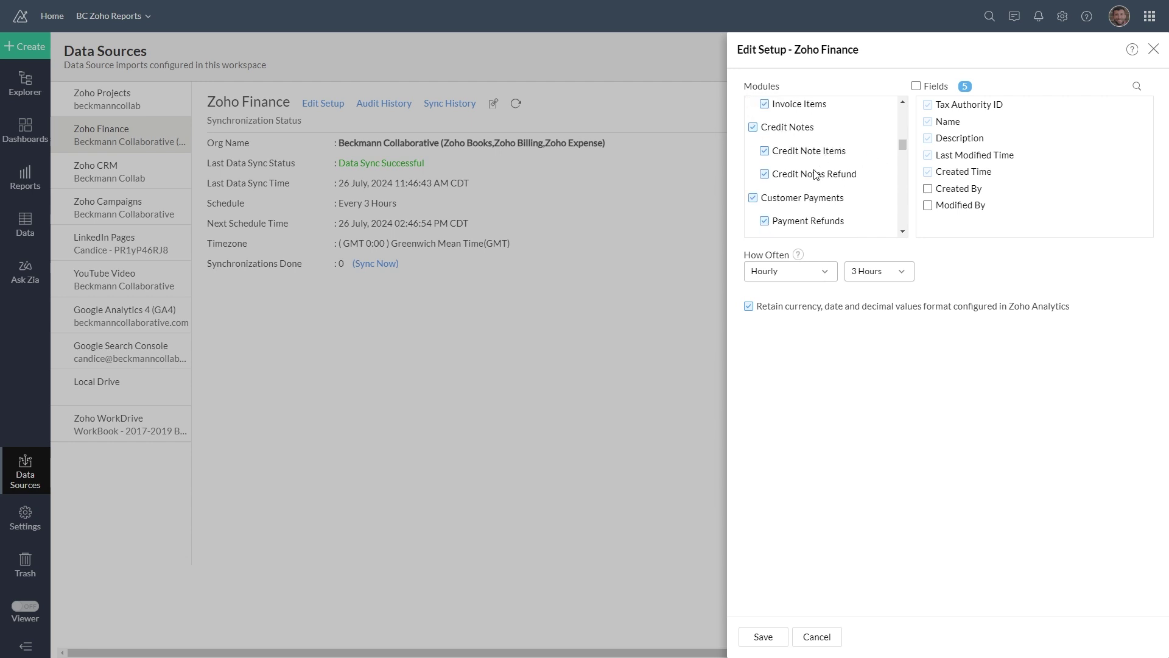
{"action": "scroll", "coordinate": [817, 157], "scroll_direction": "down", "scroll_amount": 6}
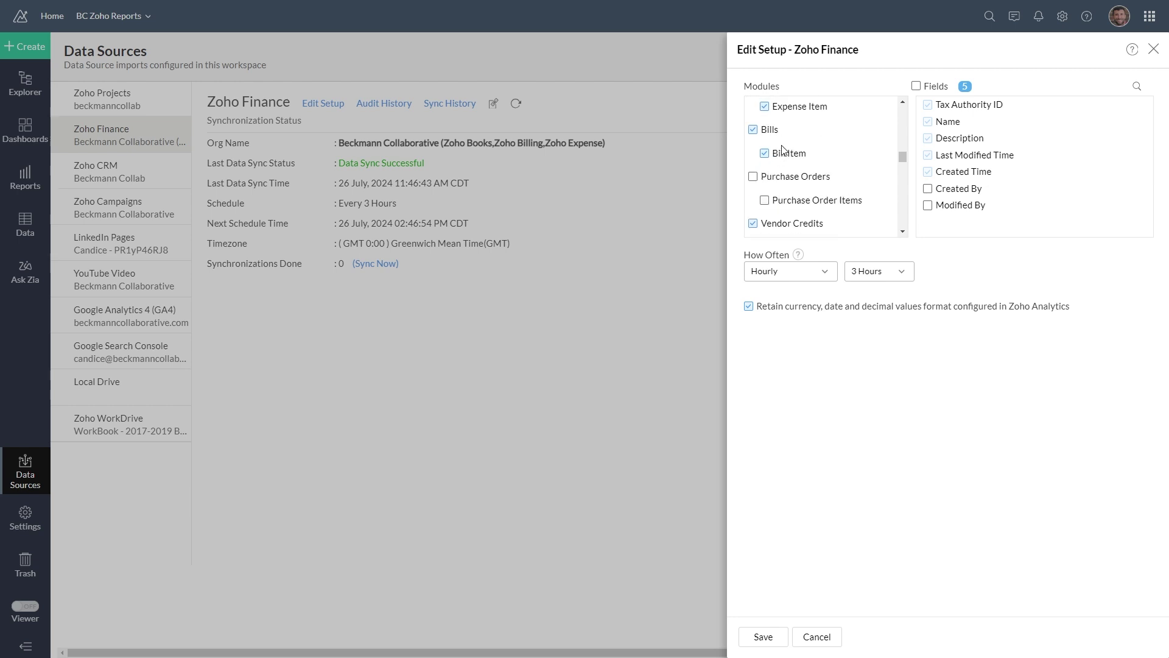
{"action": "scroll", "coordinate": [784, 146], "scroll_direction": "down", "scroll_amount": 3}
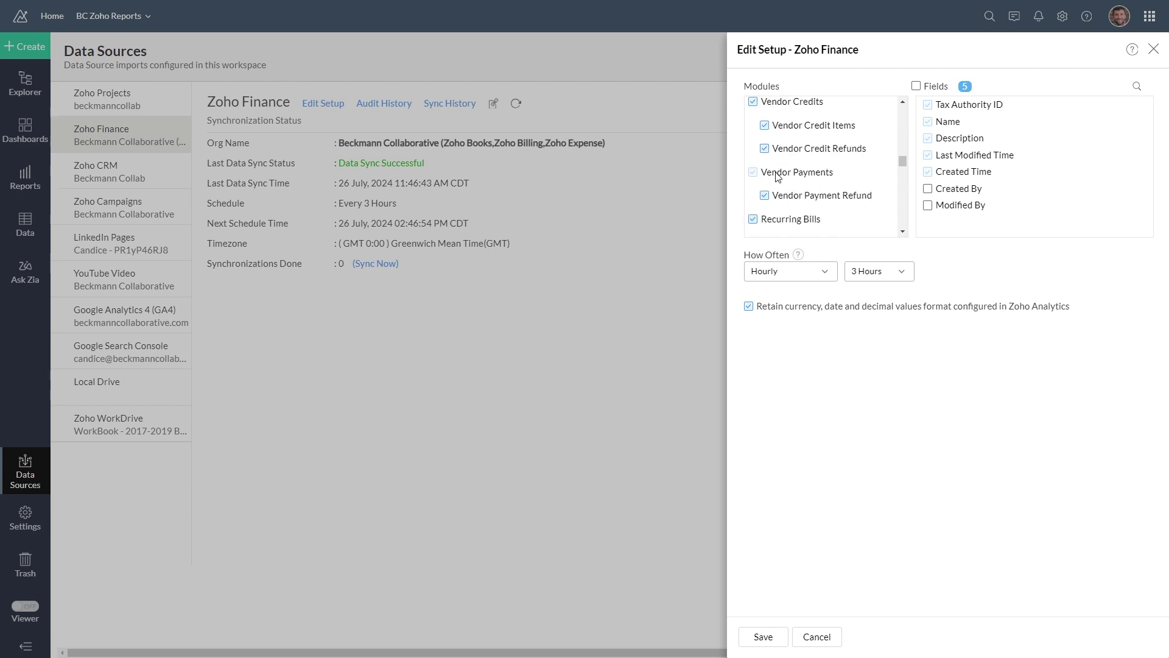
{"action": "left_click", "coordinate": [817, 636]}
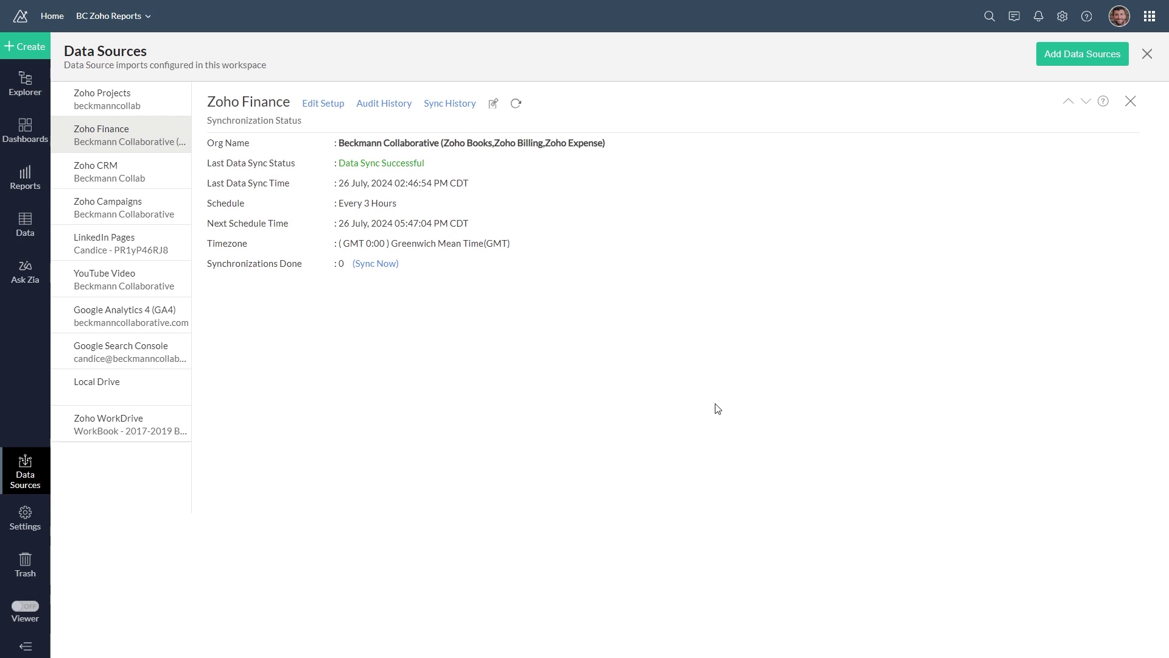
Bring up the Create menu for new tables, reports and dashboards
{"action": "left_click", "coordinate": [23, 55]}
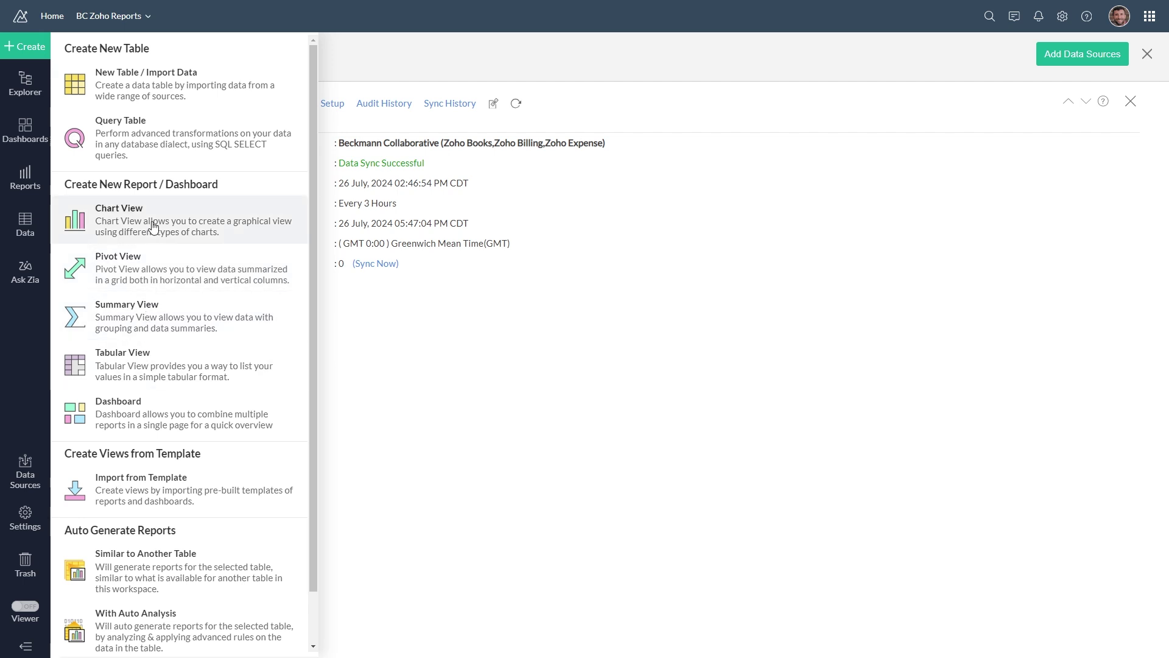
Create a new pivot view based on the Invoice Items (Zoho Finance) table
{"action": "left_click", "coordinate": [173, 280]}
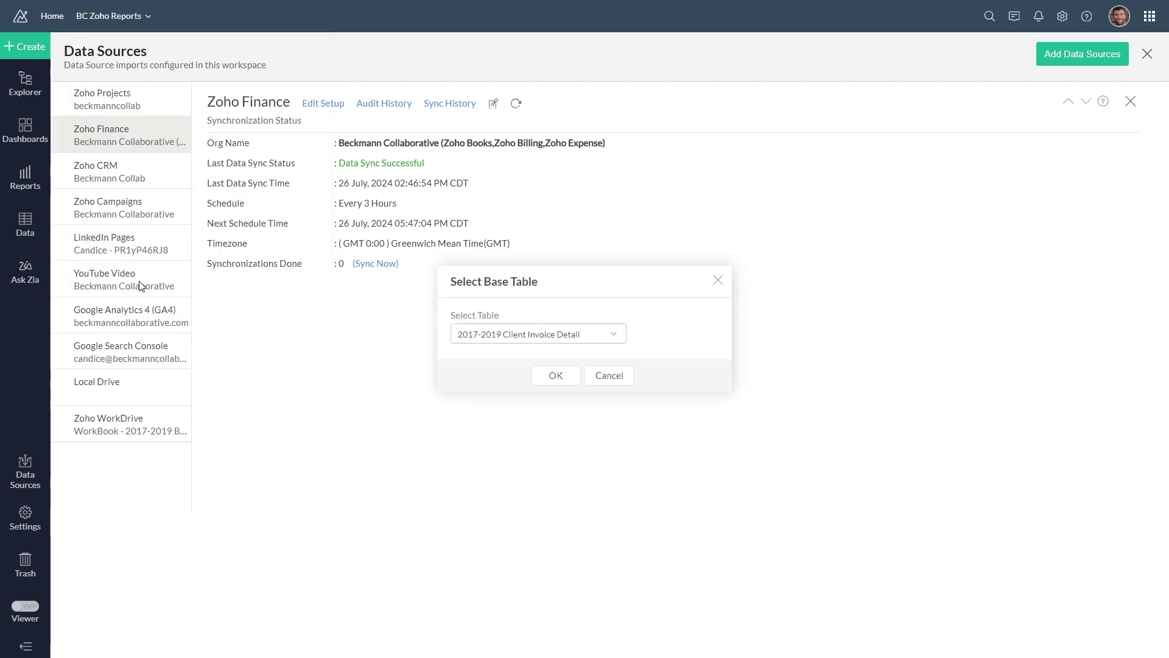
{"action": "left_click", "coordinate": [548, 336]}
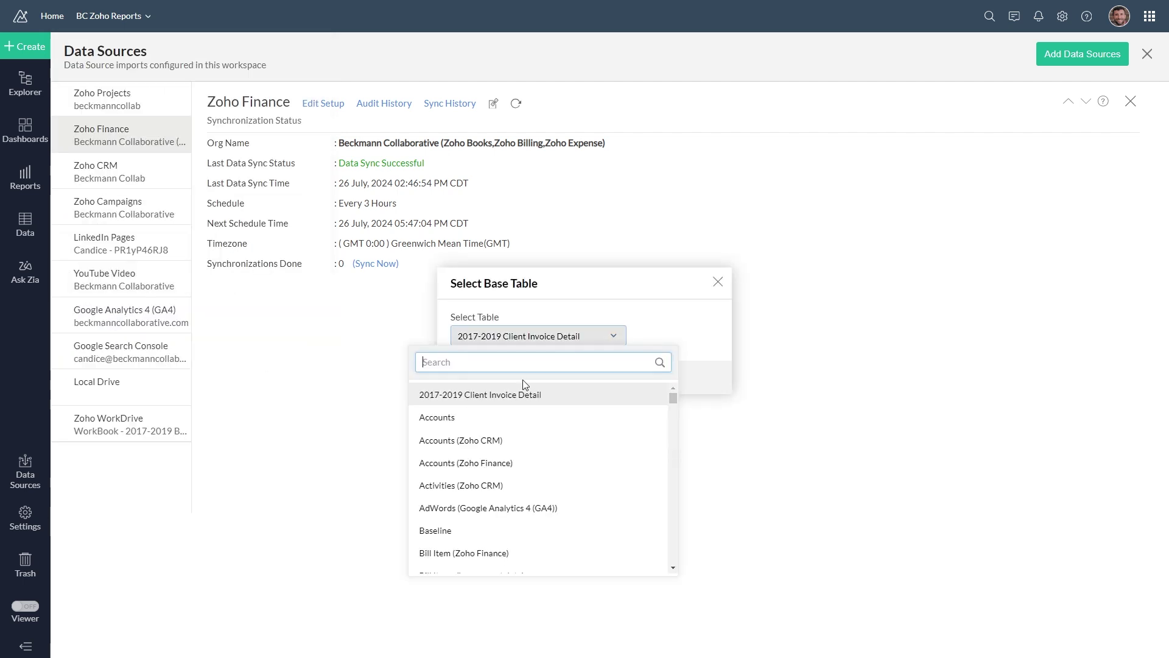
{"action": "type", "text": "invoice"}
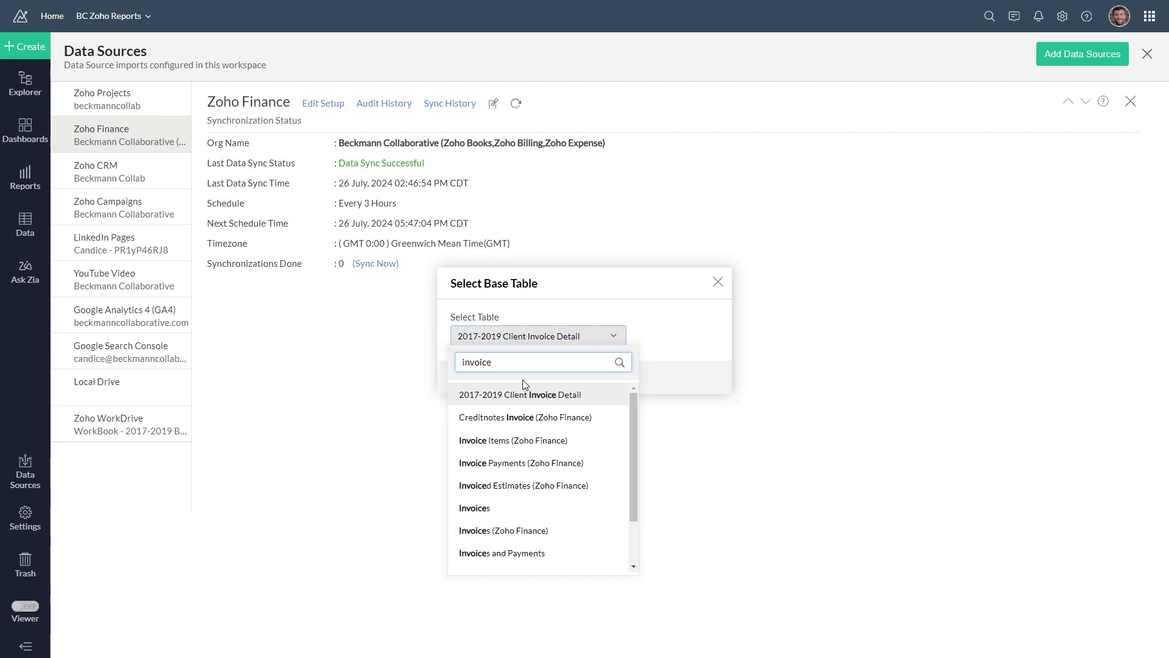
{"action": "left_click", "coordinate": [515, 440]}
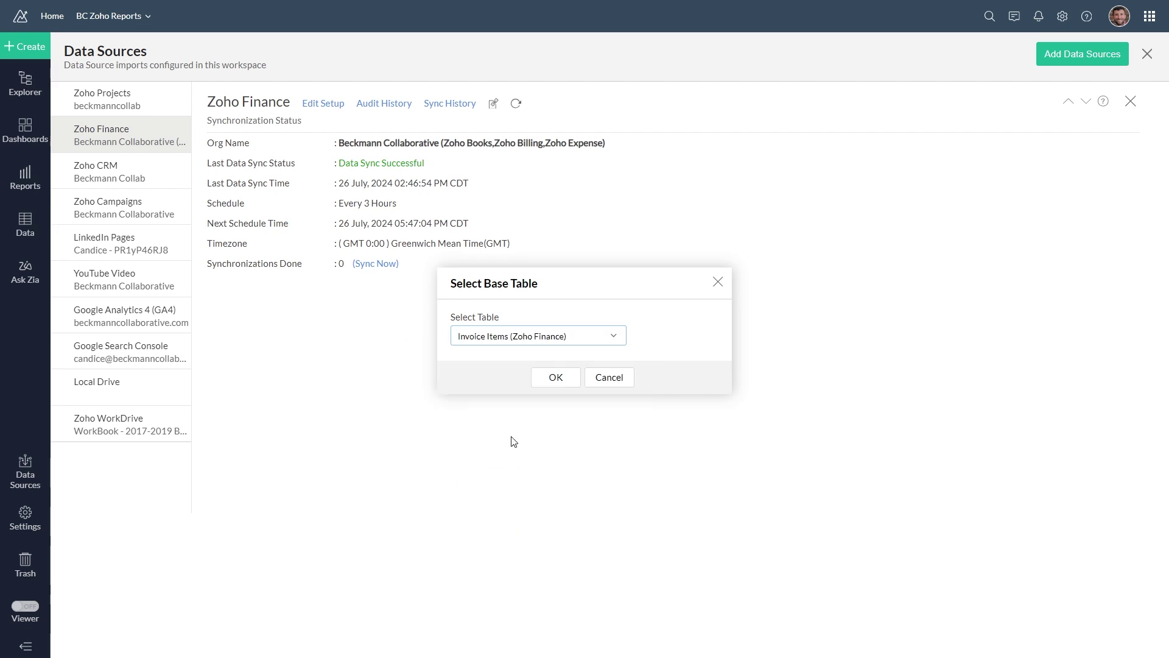
{"action": "left_click", "coordinate": [556, 378]}
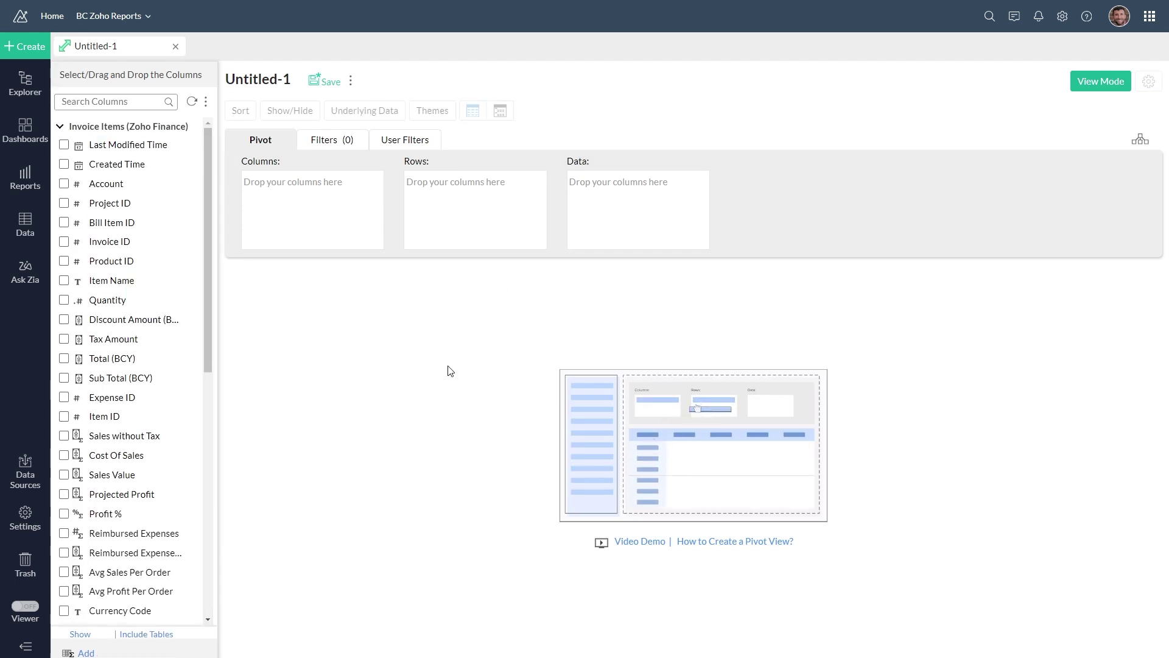
Put Items' Item Name into pivot rows and invoice Total (BCY) into data
{"action": "left_click", "coordinate": [59, 126]}
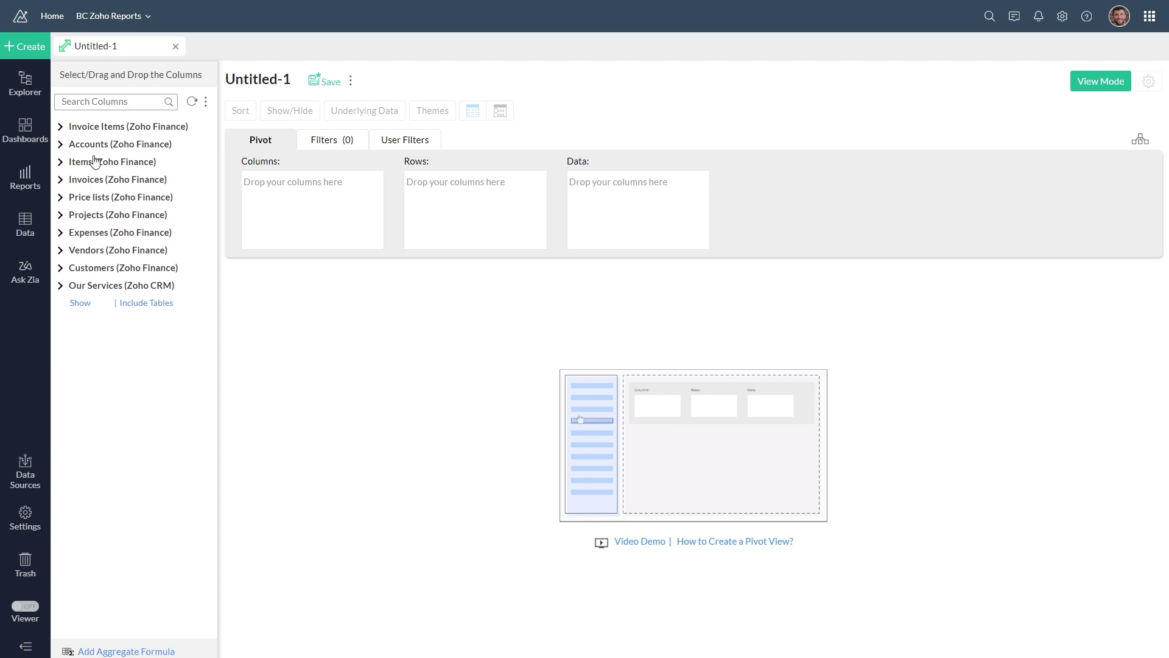
{"action": "left_click", "coordinate": [61, 163]}
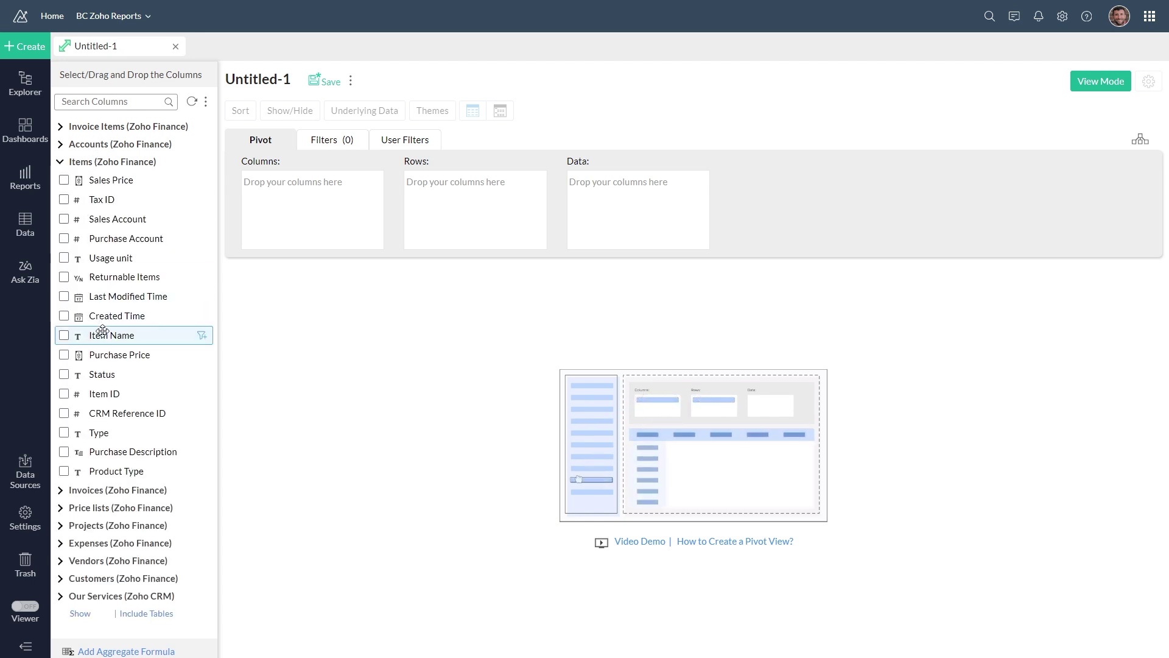
{"action": "left_click_drag", "start_coordinate": [96, 335], "coordinate": [466, 203]}
{"action": "left_click", "coordinate": [60, 127]}
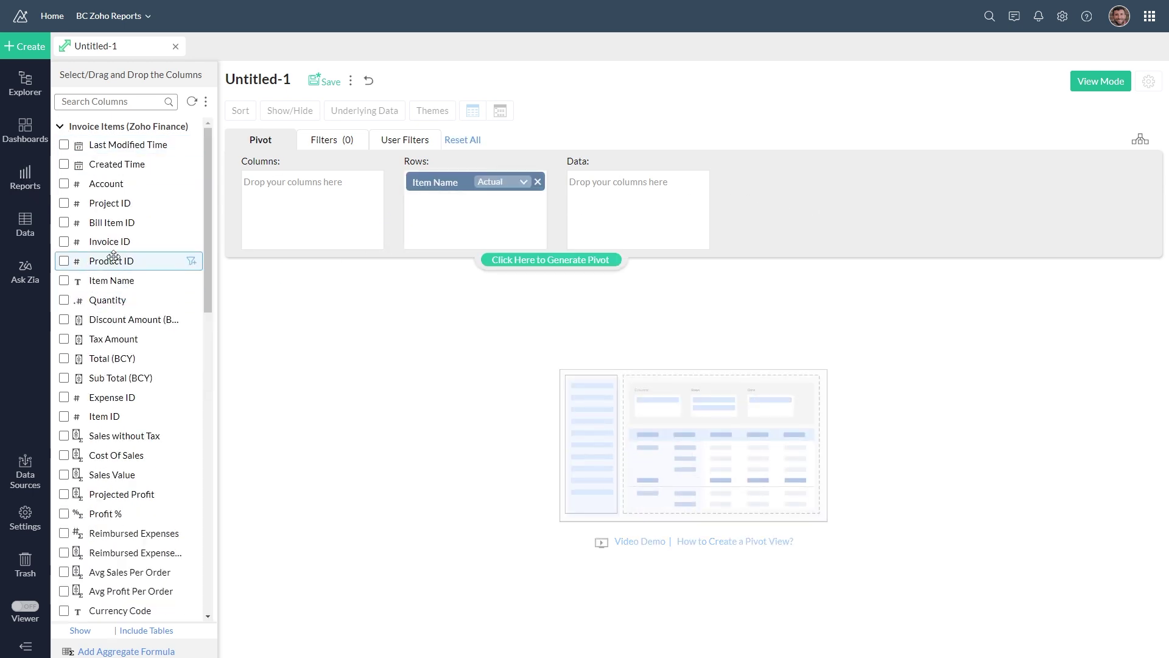
{"action": "left_click_drag", "start_coordinate": [123, 360], "coordinate": [633, 181]}
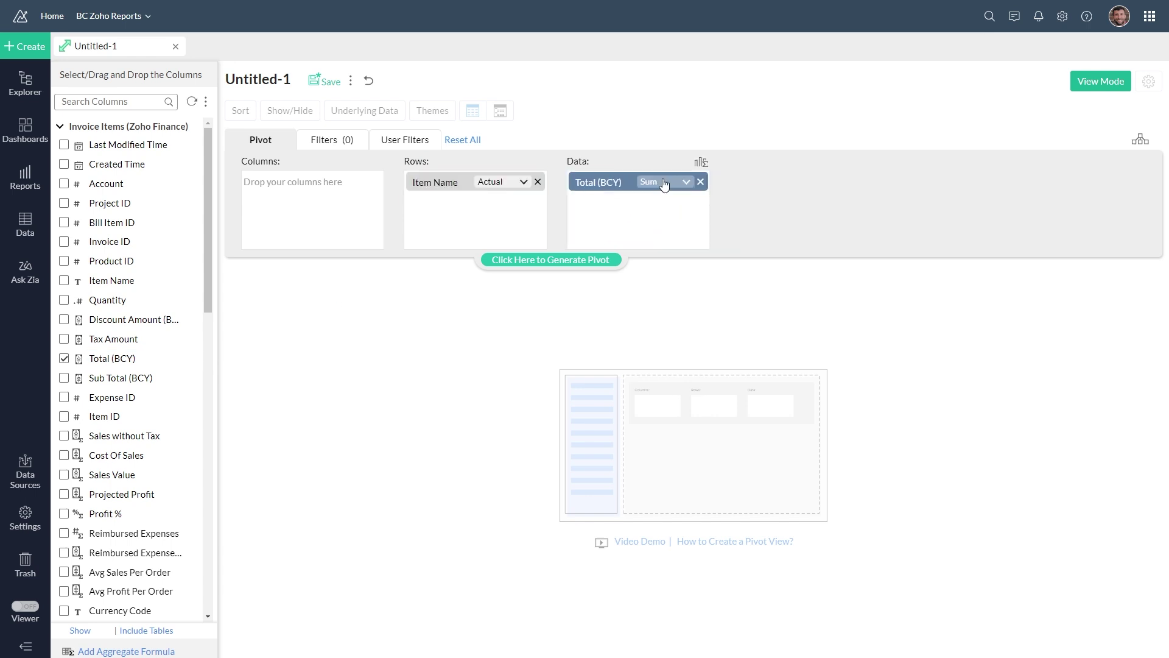
Add Bill Item Total (BCY) as a second data value and generate the pivot
{"action": "left_click", "coordinate": [60, 126]}
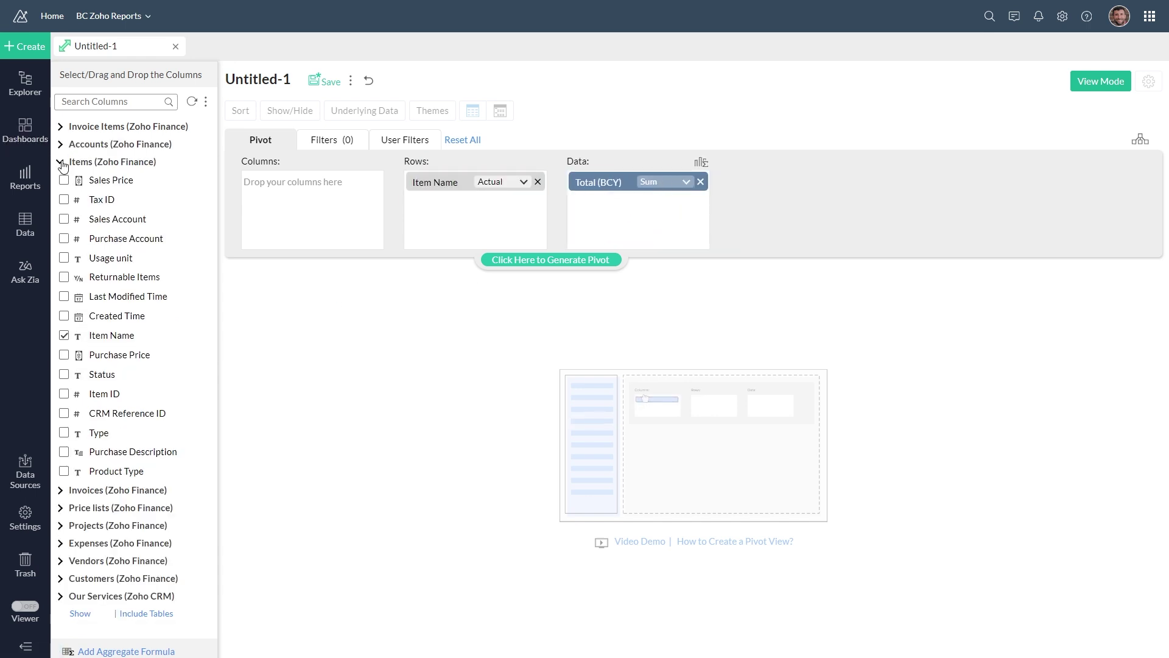
{"action": "left_click", "coordinate": [61, 162]}
{"action": "left_click", "coordinate": [79, 303]}
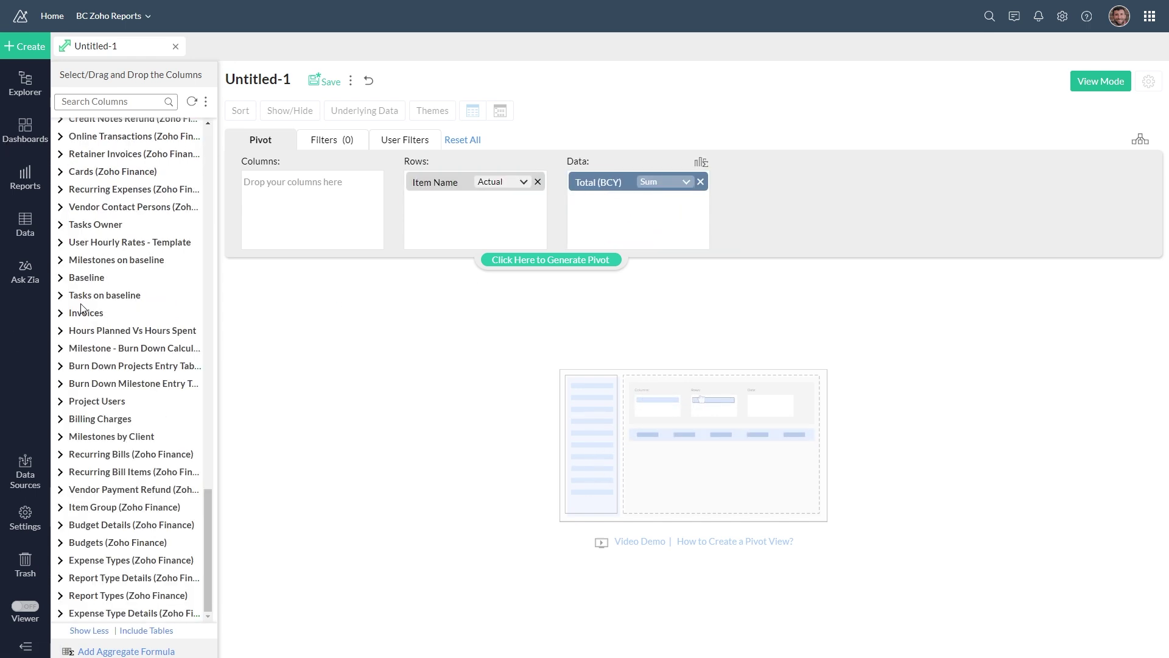
{"action": "scroll", "coordinate": [130, 533], "scroll_direction": "up", "scroll_amount": 7}
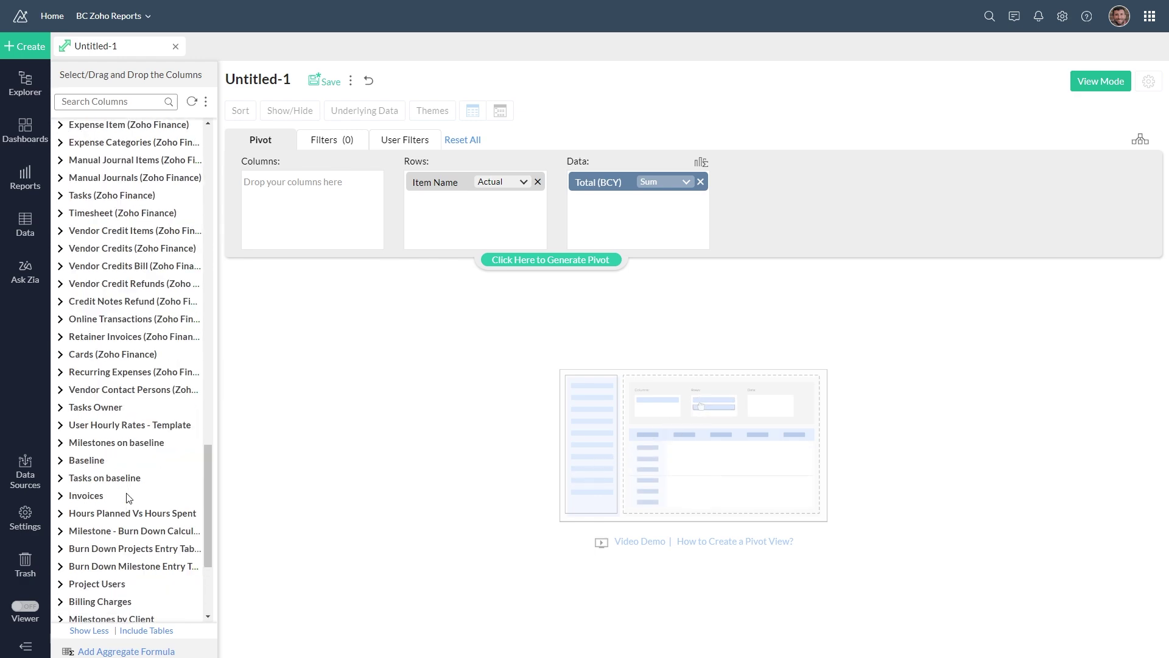
{"action": "scroll", "coordinate": [153, 337], "scroll_direction": "up", "scroll_amount": 15}
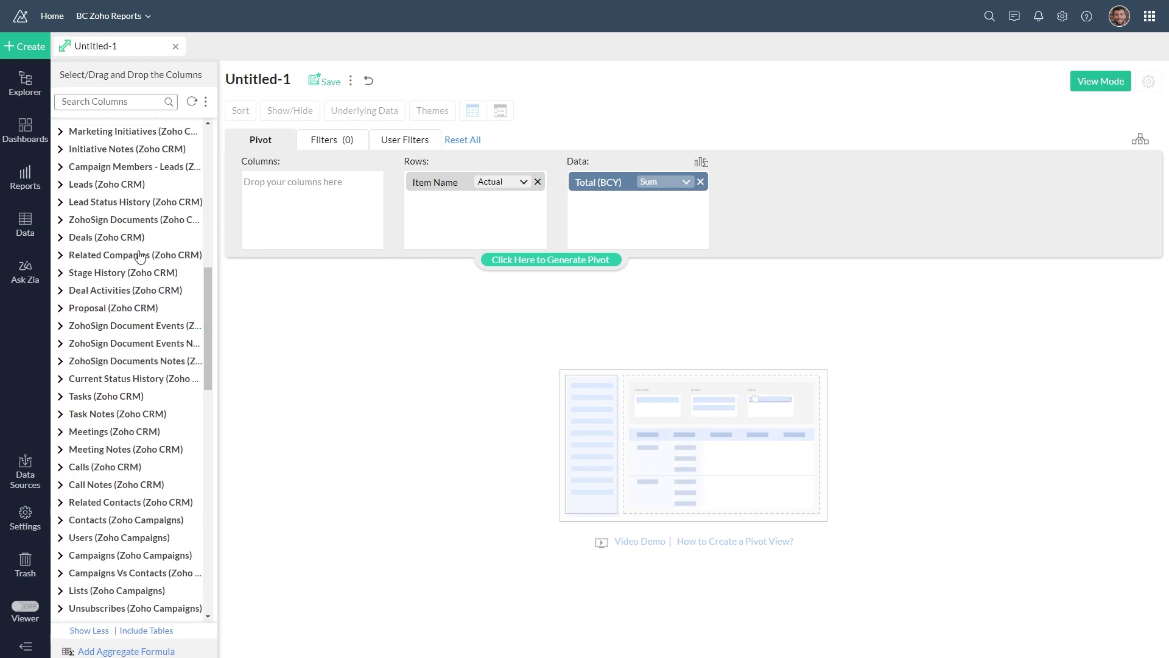
{"action": "scroll", "coordinate": [134, 403], "scroll_direction": "up", "scroll_amount": 1}
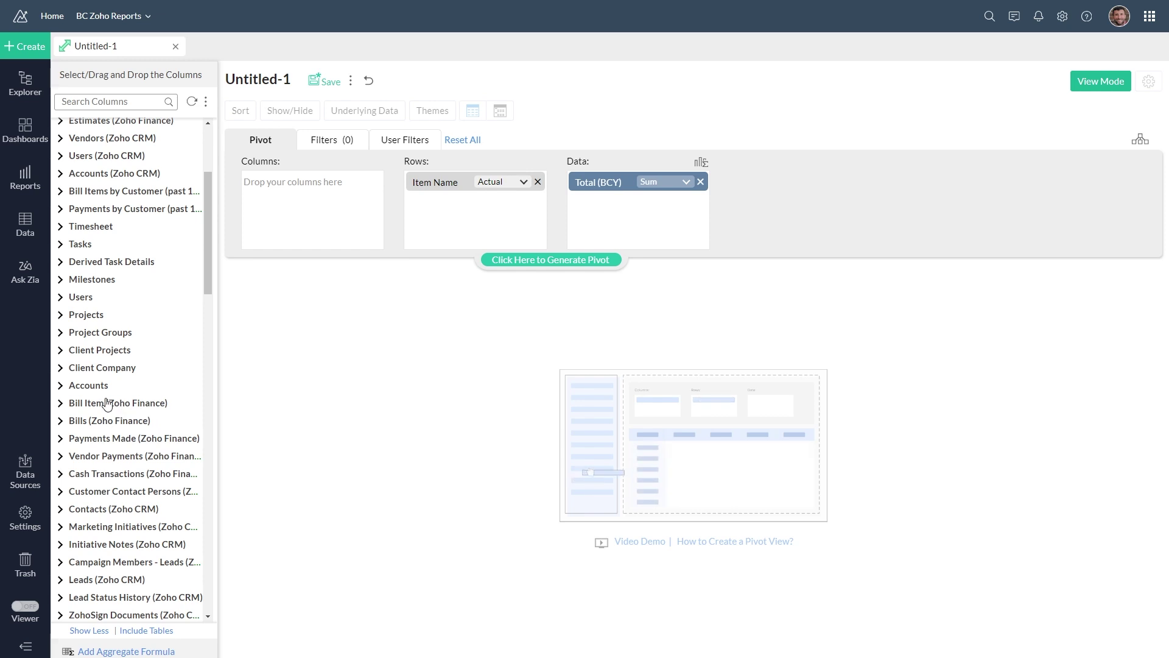
{"action": "scroll", "coordinate": [106, 401], "scroll_direction": "down", "scroll_amount": 2}
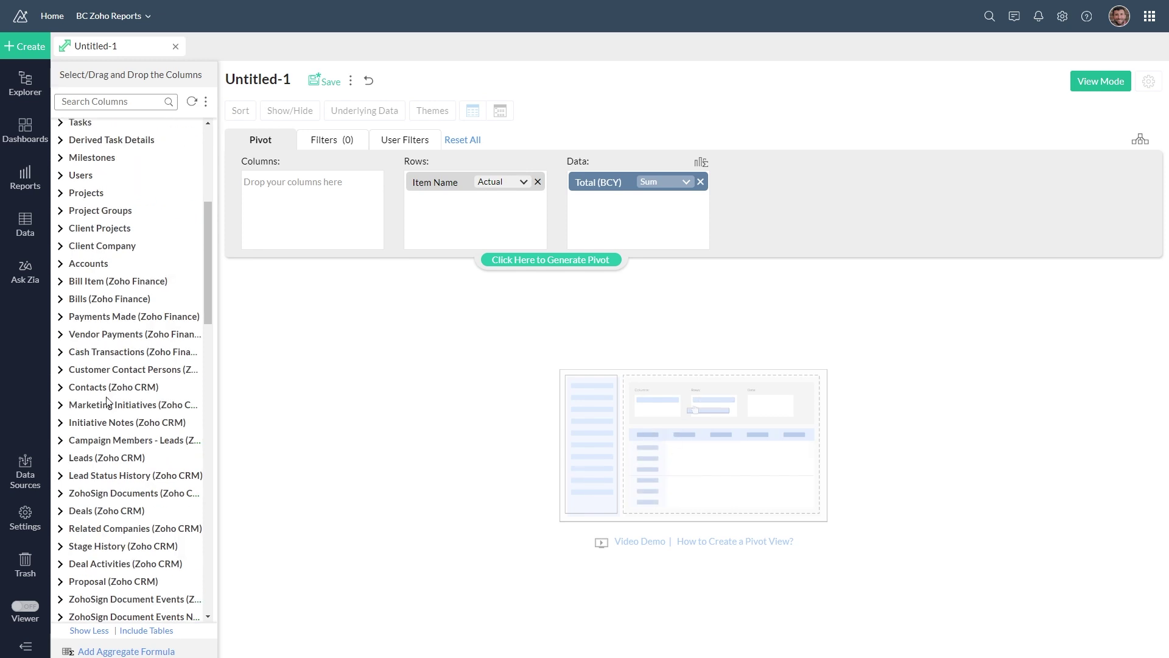
{"action": "left_click", "coordinate": [64, 282]}
{"action": "left_click_drag", "start_coordinate": [112, 396], "coordinate": [649, 216]}
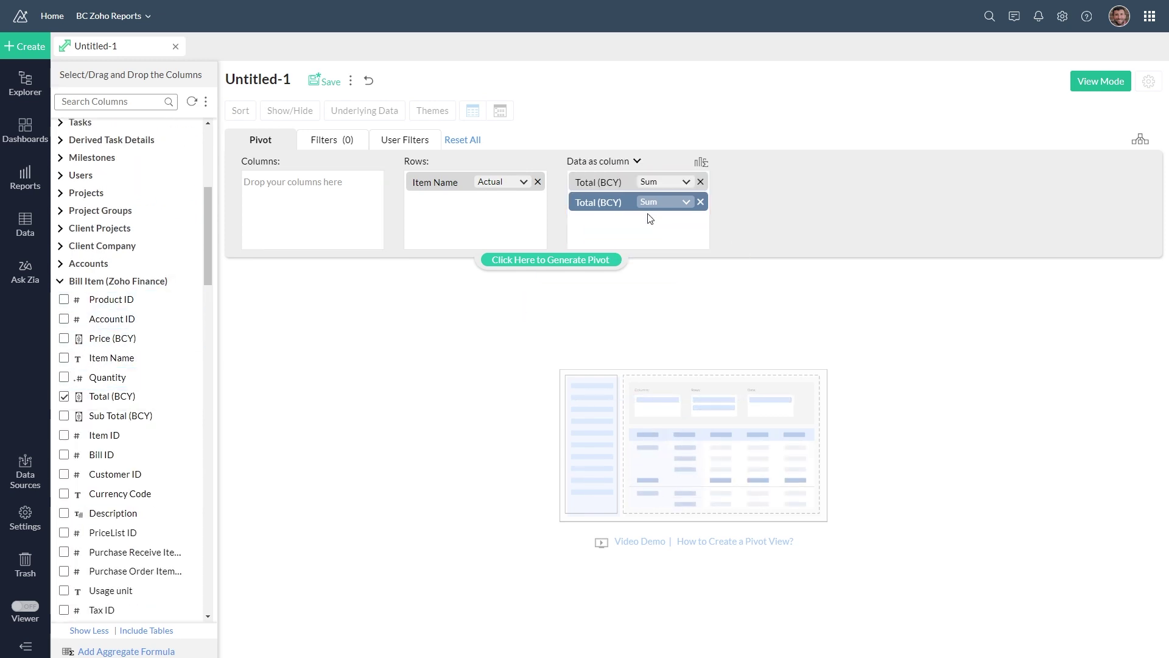
{"action": "left_click", "coordinate": [586, 260]}
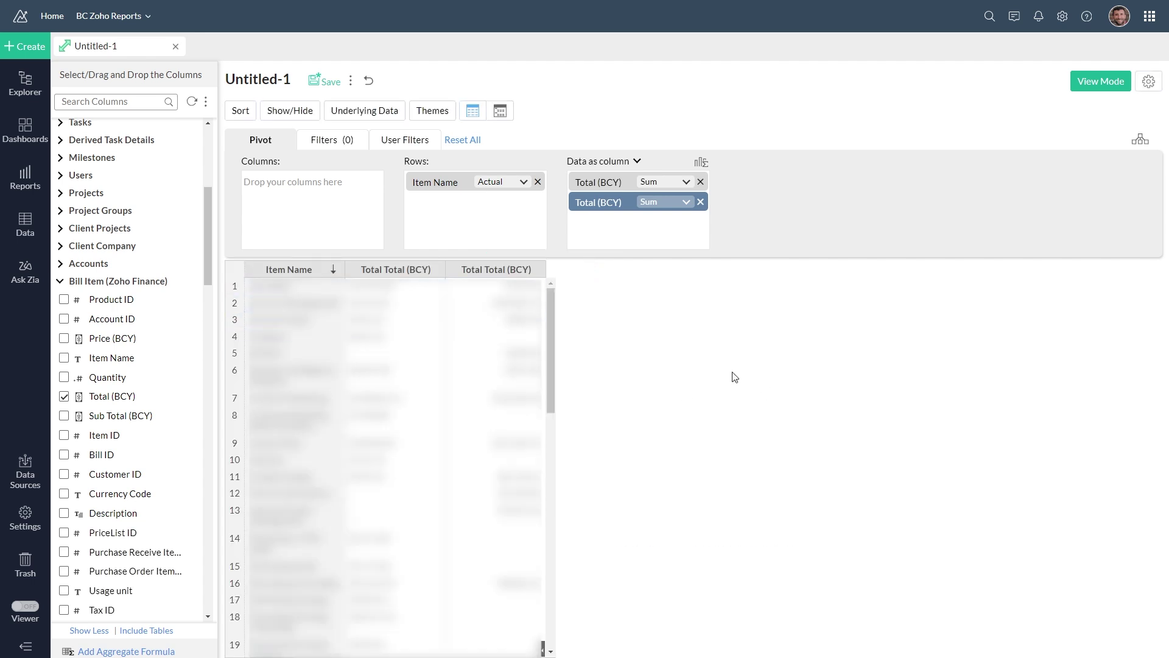
Rename the two Total (BCY) columns to Total Revenue and Total Cost, then start a formula column
{"action": "double_click", "coordinate": [417, 268]}
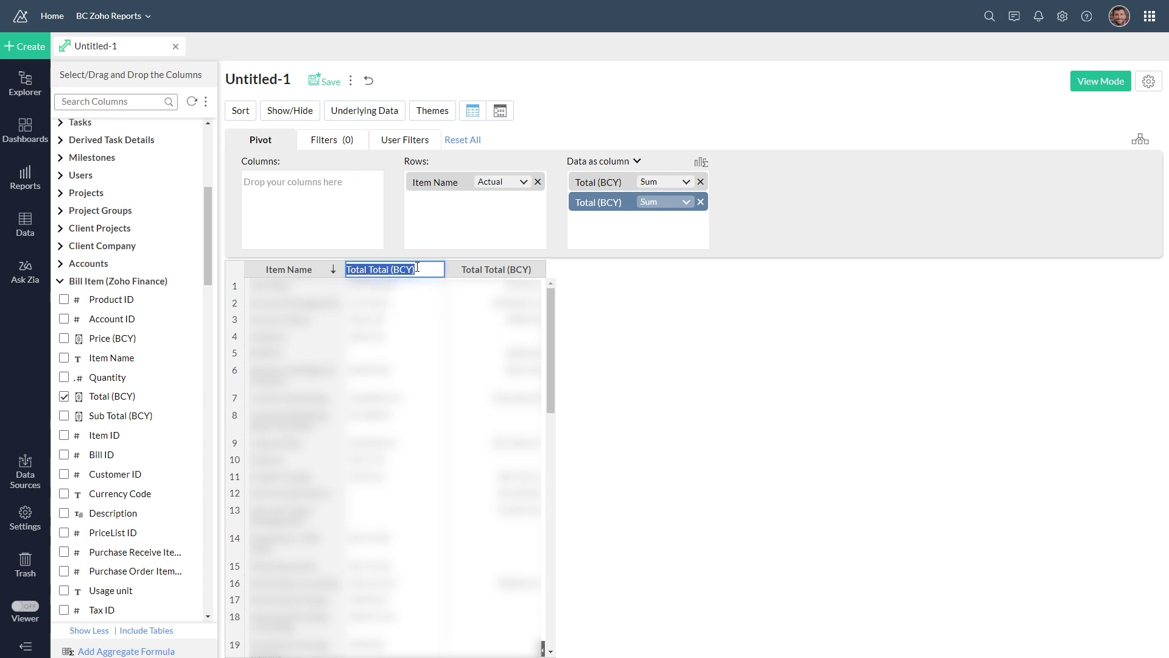
{"action": "type", "text": "Total Revenue"}
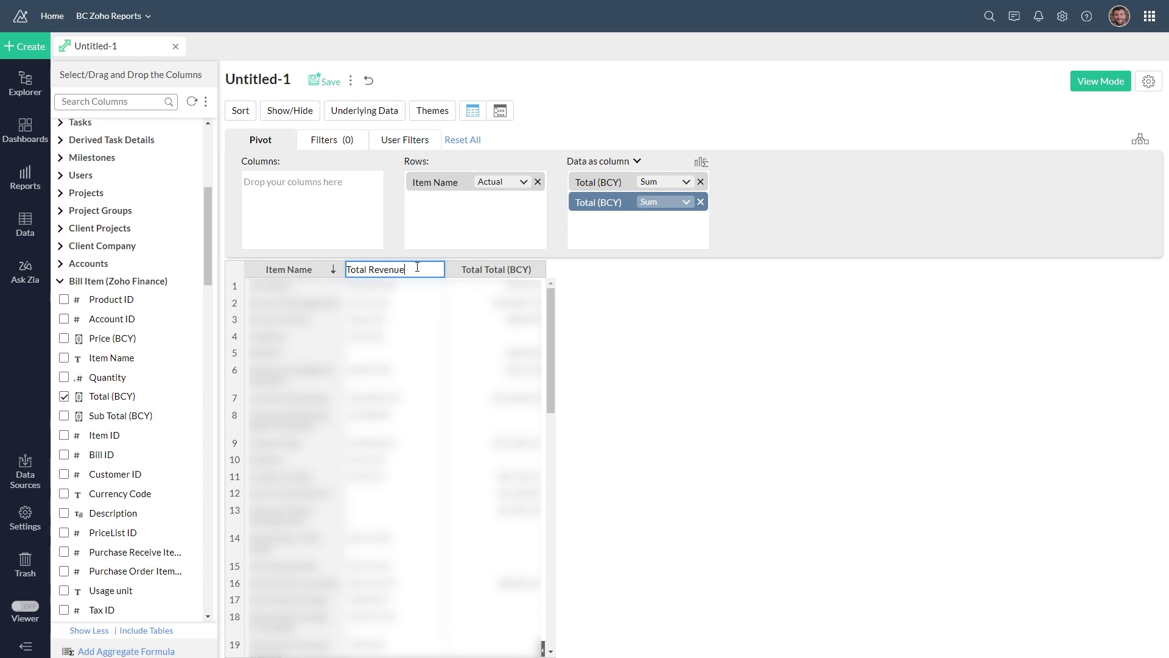
{"action": "key", "text": "Return"}
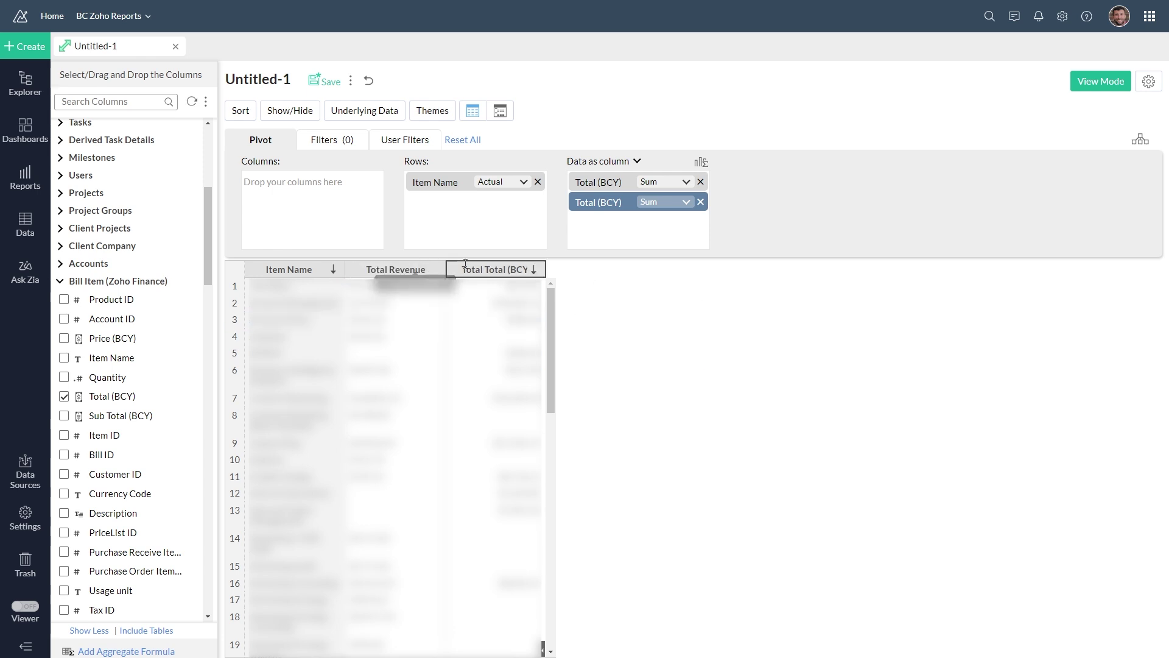
{"action": "double_click", "coordinate": [470, 268]}
{"action": "type", "text": "Total "}
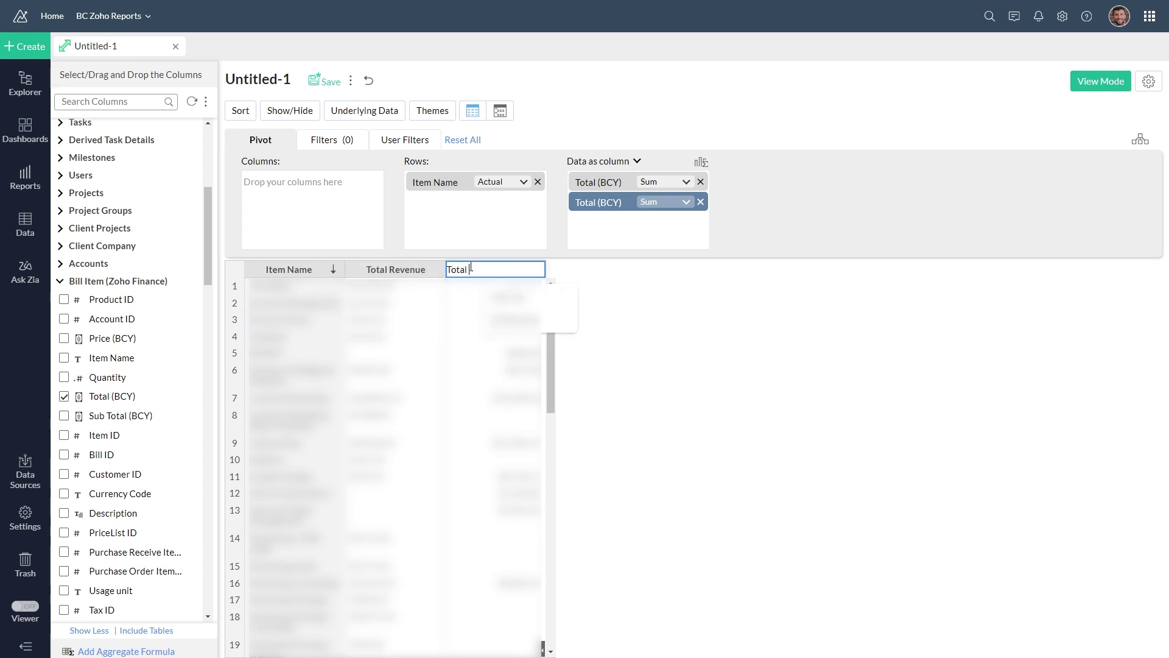
{"action": "type", "text": "Cost"}
{"action": "key", "text": "Return"}
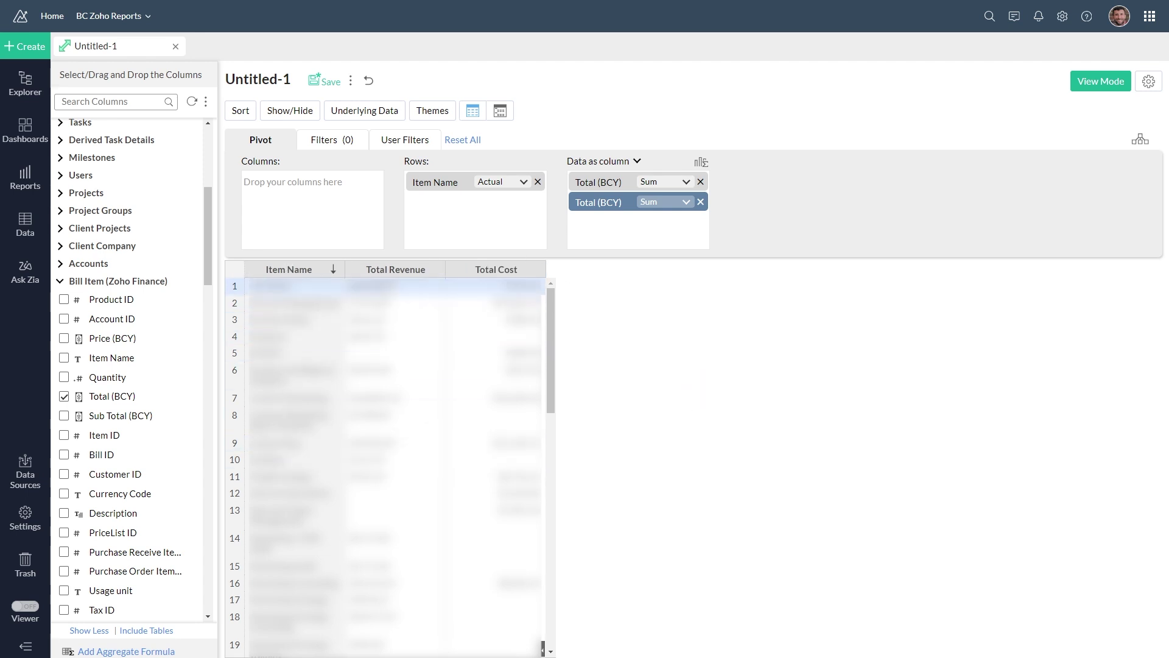
{"action": "left_click", "coordinate": [701, 162]}
Add a Profit formula column: Invoice Items Total minus Bill Item Total
{"action": "left_click", "coordinate": [754, 142]}
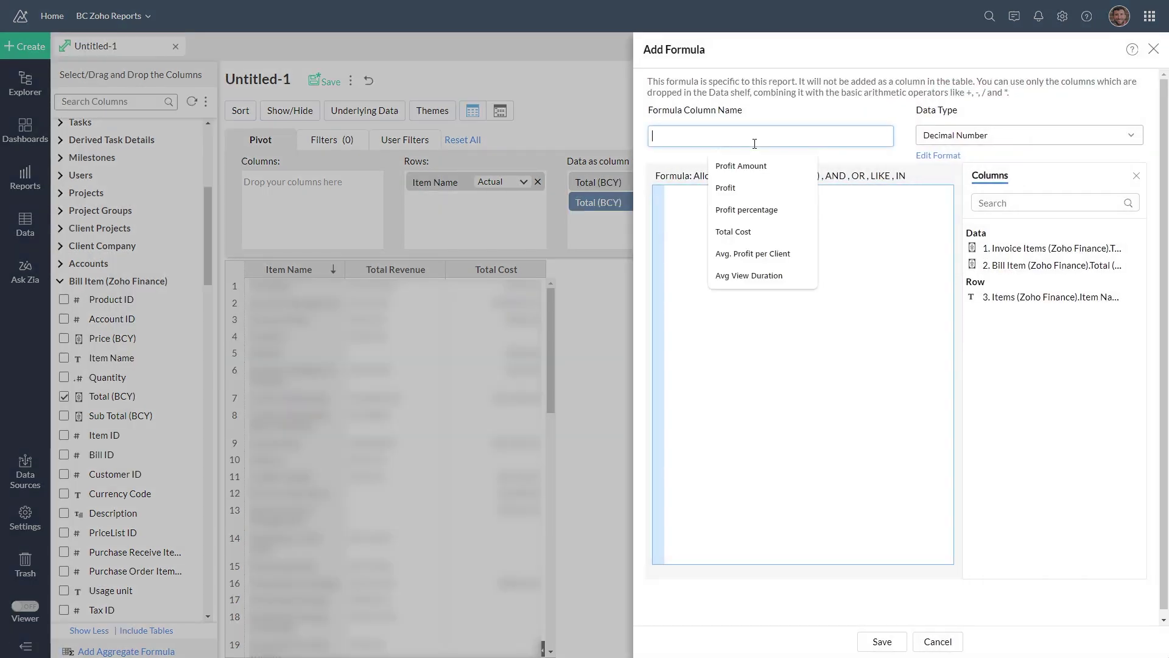
{"action": "type", "text": "Profi"}
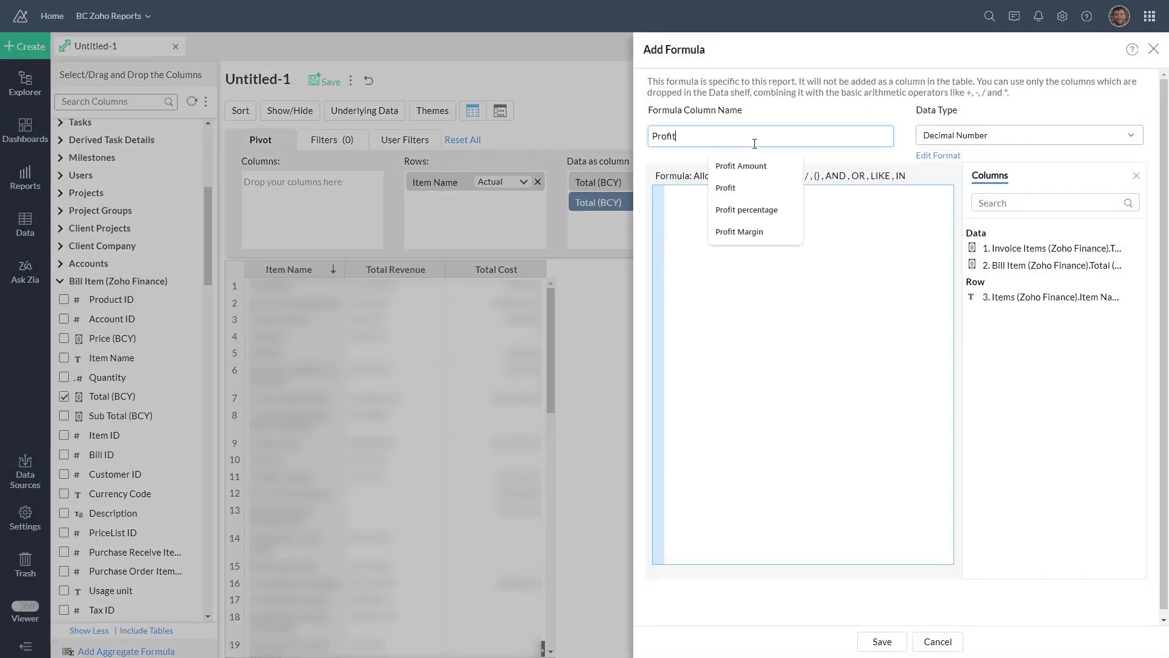
{"action": "type", "text": "t"}
{"action": "left_click", "coordinate": [1004, 254]}
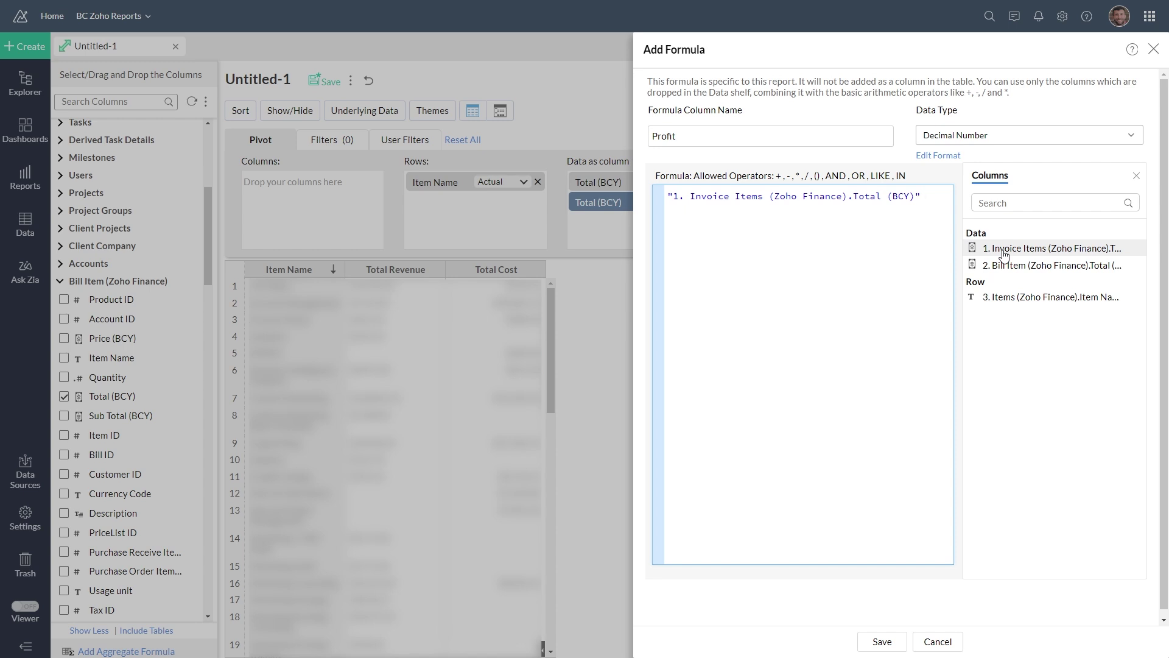
{"action": "type", "text": "-"}
{"action": "left_click", "coordinate": [1025, 272]}
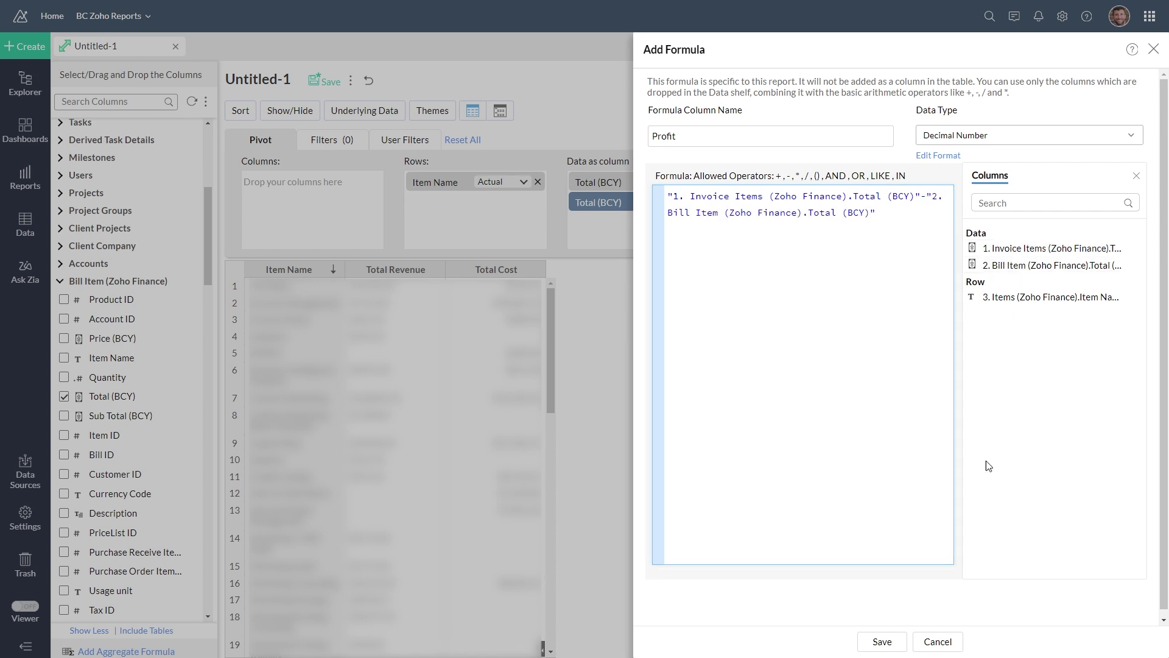
{"action": "left_click", "coordinate": [882, 642]}
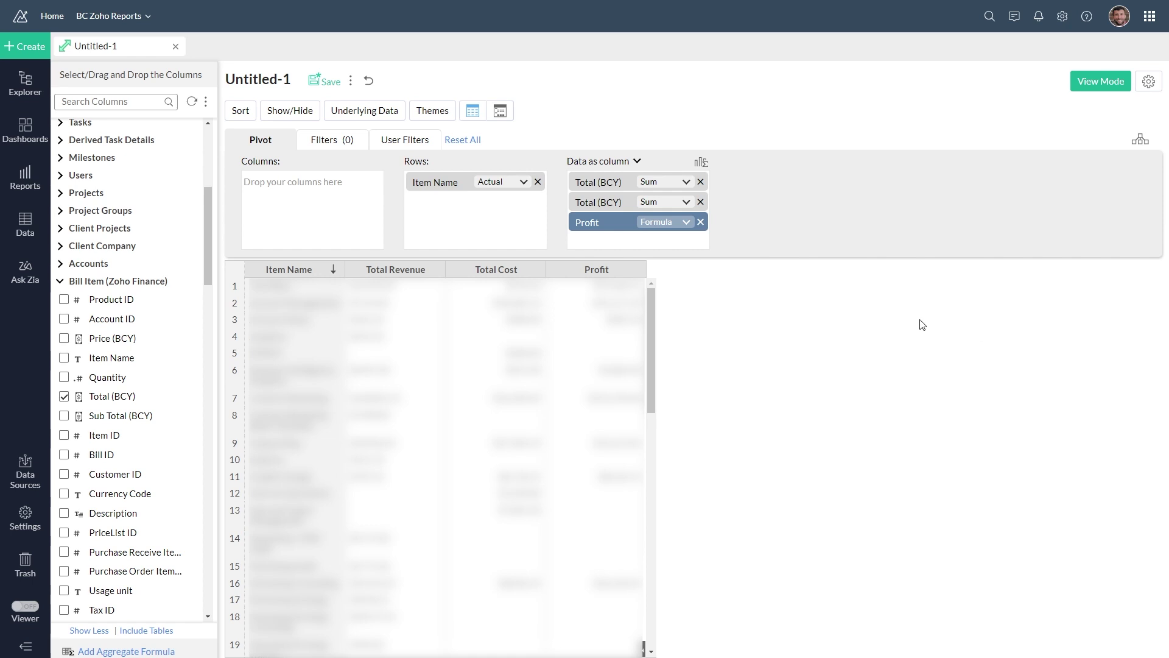
Select the Total Revenue header and expand the Invoice Items (Zoho Finance) column list
{"action": "left_click", "coordinate": [397, 270]}
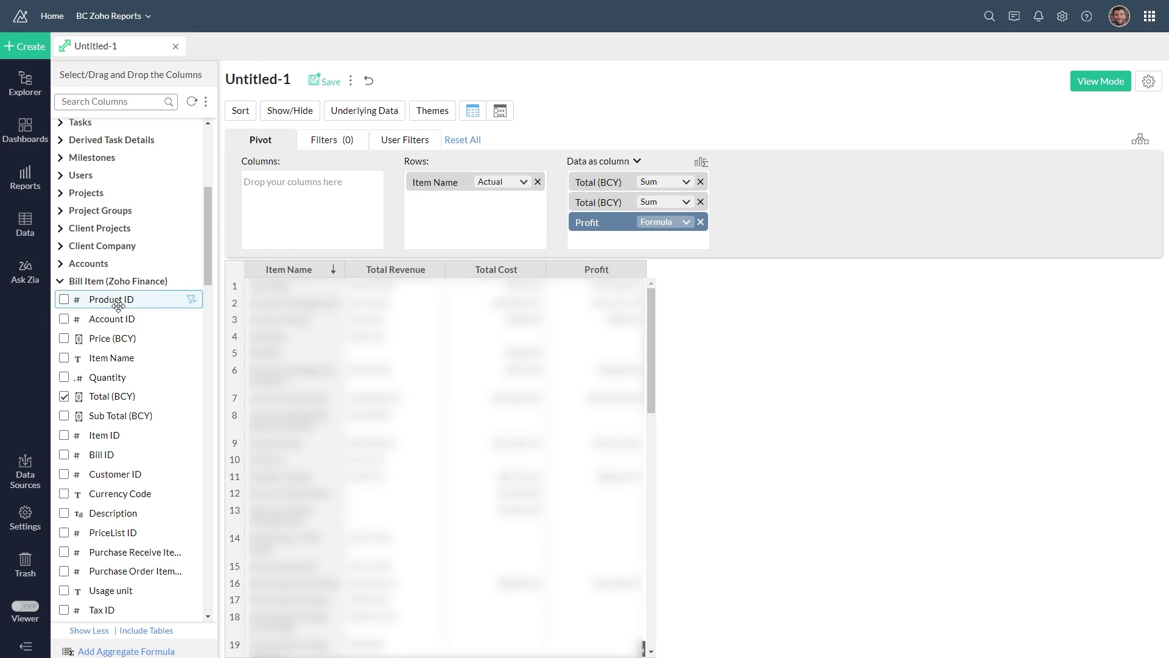
{"action": "scroll", "coordinate": [149, 435], "scroll_direction": "down", "scroll_amount": 2}
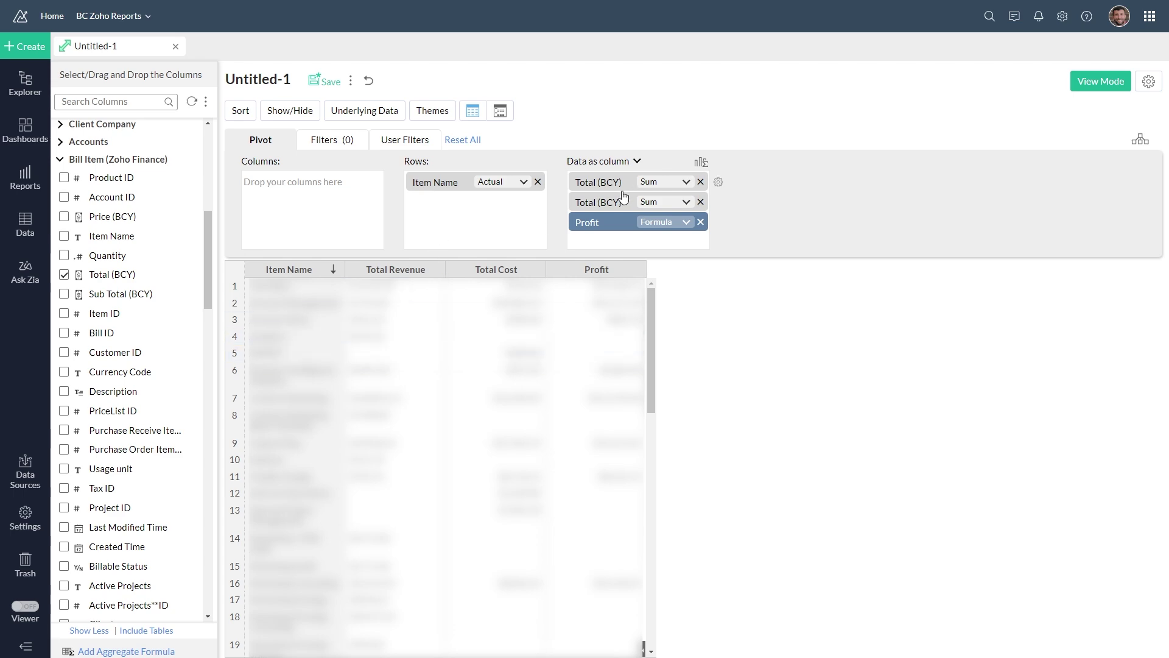
{"action": "scroll", "coordinate": [134, 236], "scroll_direction": "up", "scroll_amount": 5}
{"action": "scroll", "coordinate": [134, 235], "scroll_direction": "up", "scroll_amount": 2}
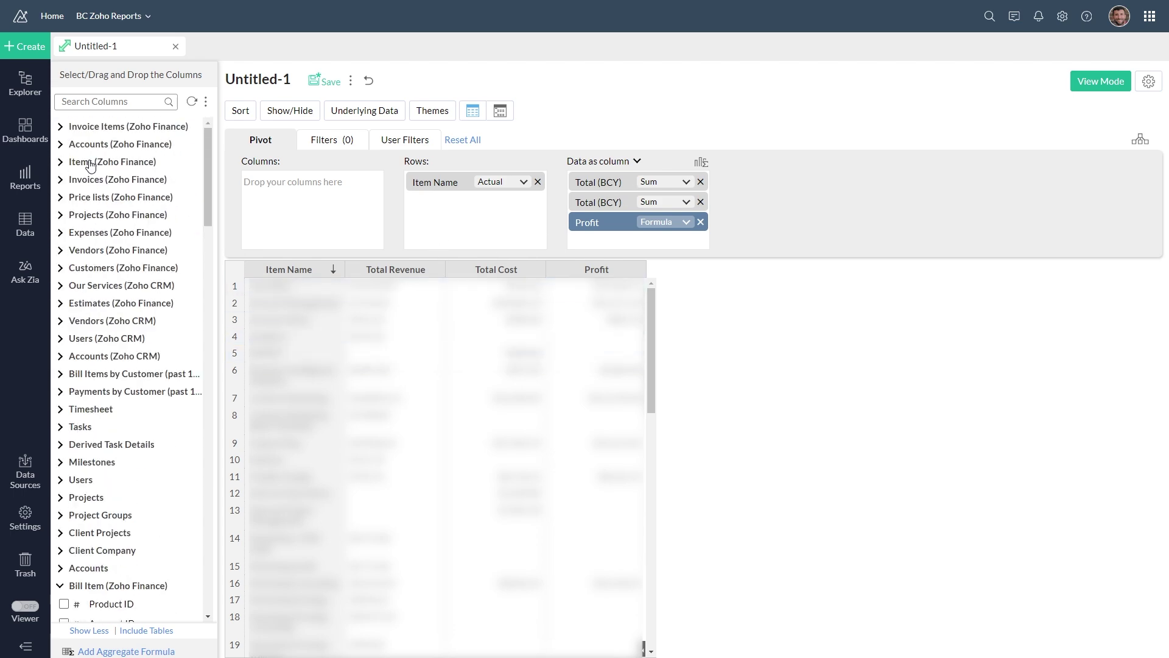
{"action": "left_click", "coordinate": [60, 127]}
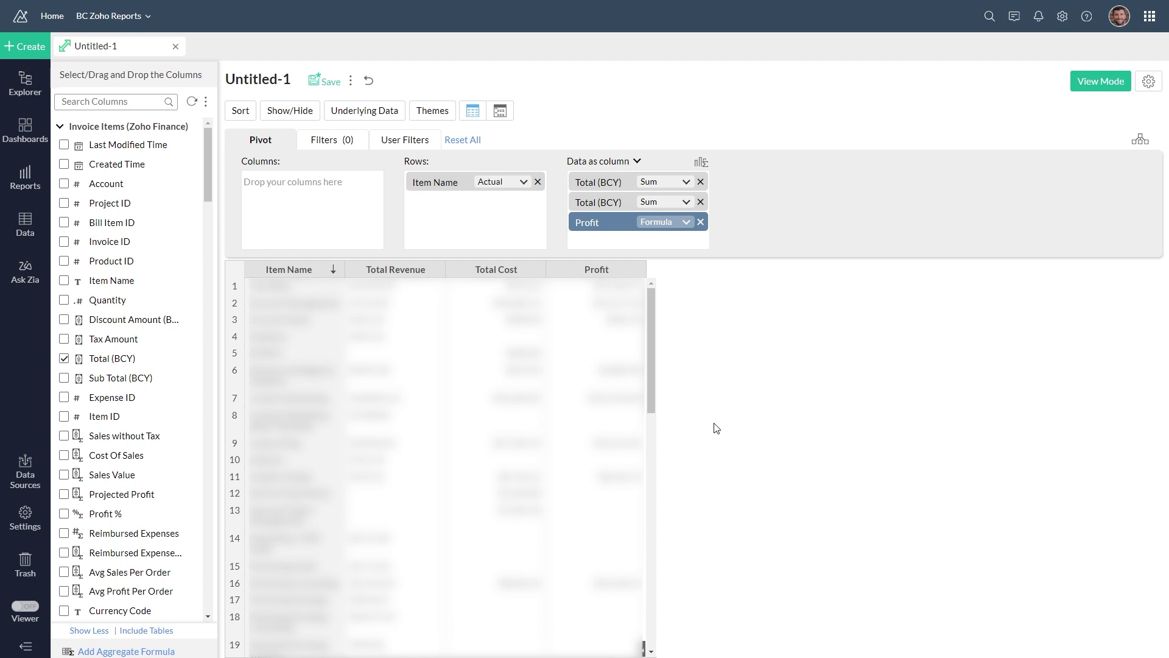
Close Untitled-1 without saving and start a new Query Table
{"action": "left_click", "coordinate": [175, 47]}
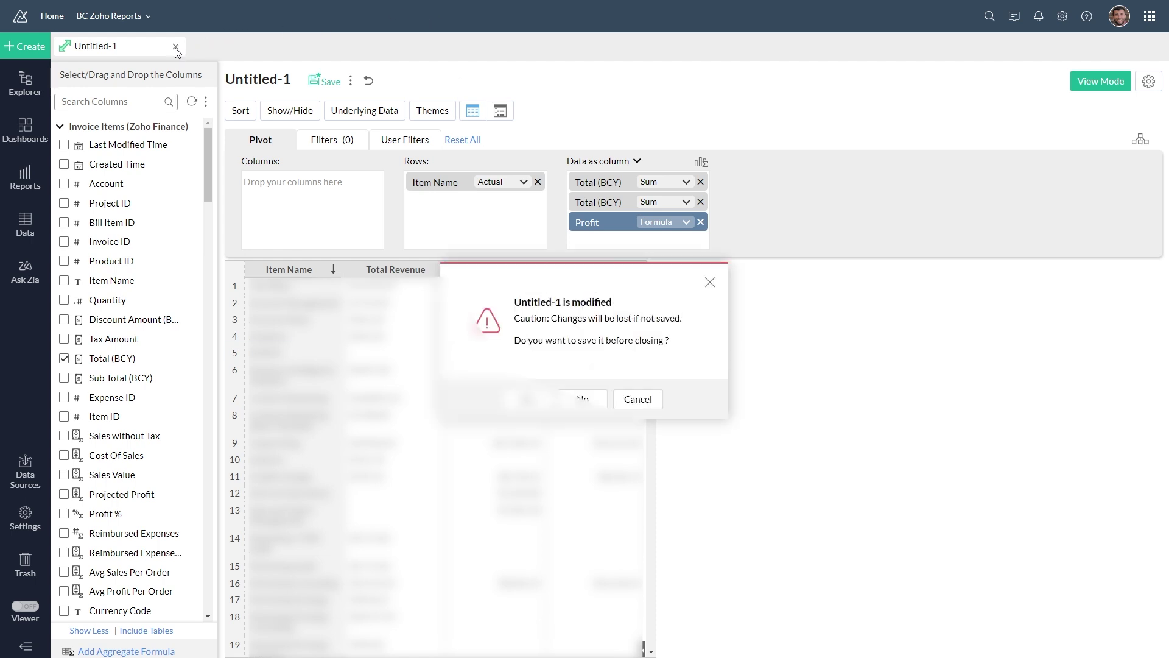
{"action": "left_click", "coordinate": [578, 399]}
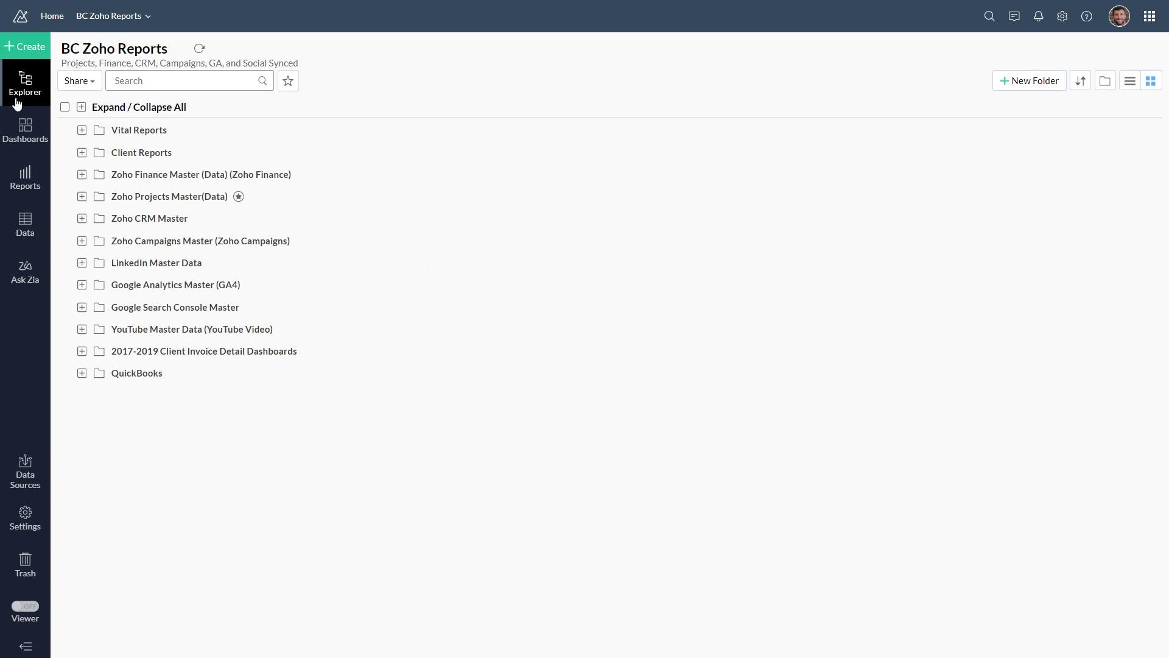
{"action": "left_click", "coordinate": [26, 46]}
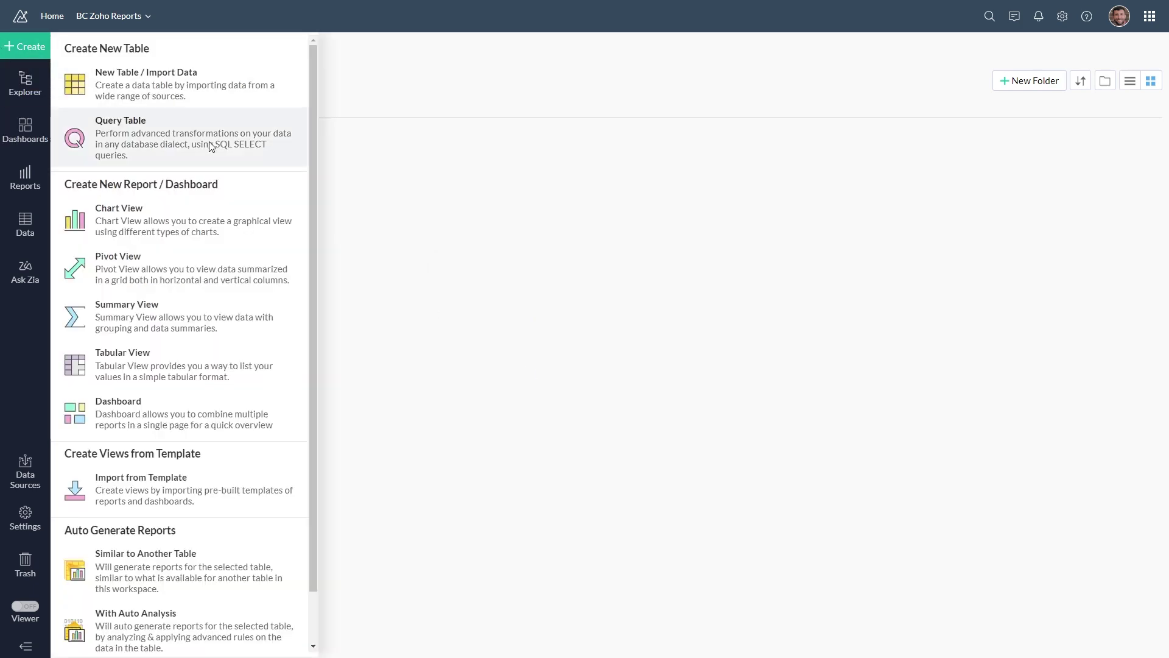
{"action": "left_click", "coordinate": [176, 144]}
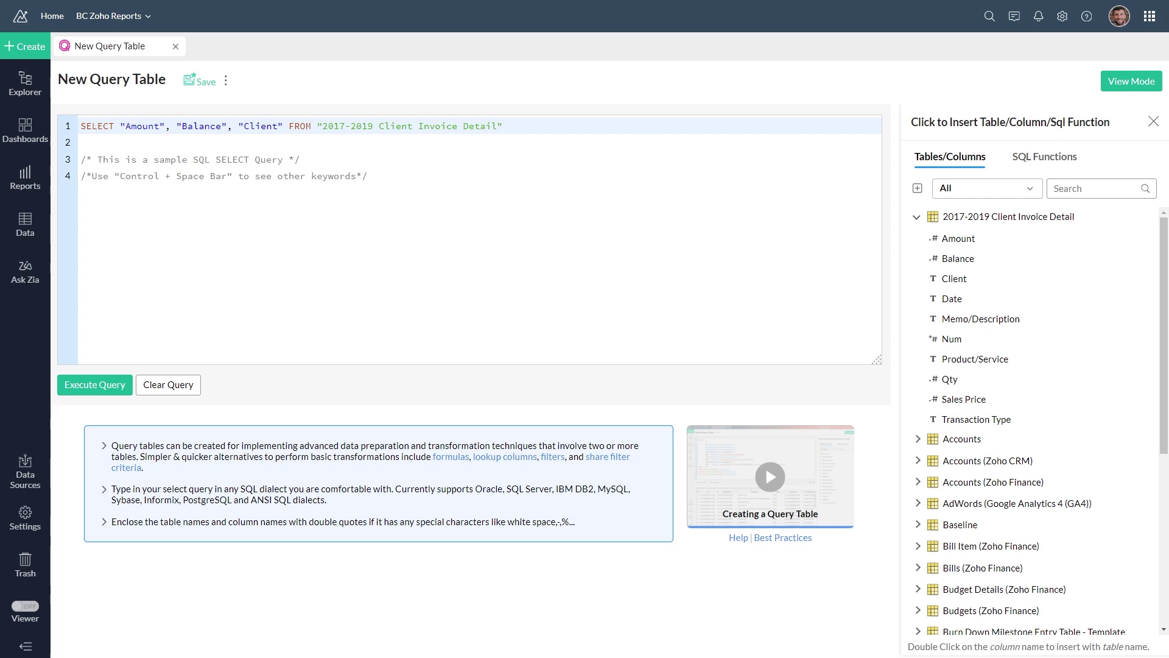
Replace the sample query text after SELECT with 'Revenue' AS 'Type',
{"action": "left_click_drag", "start_coordinate": [504, 127], "coordinate": [123, 132]}
{"action": "key", "text": "BackSpace"}
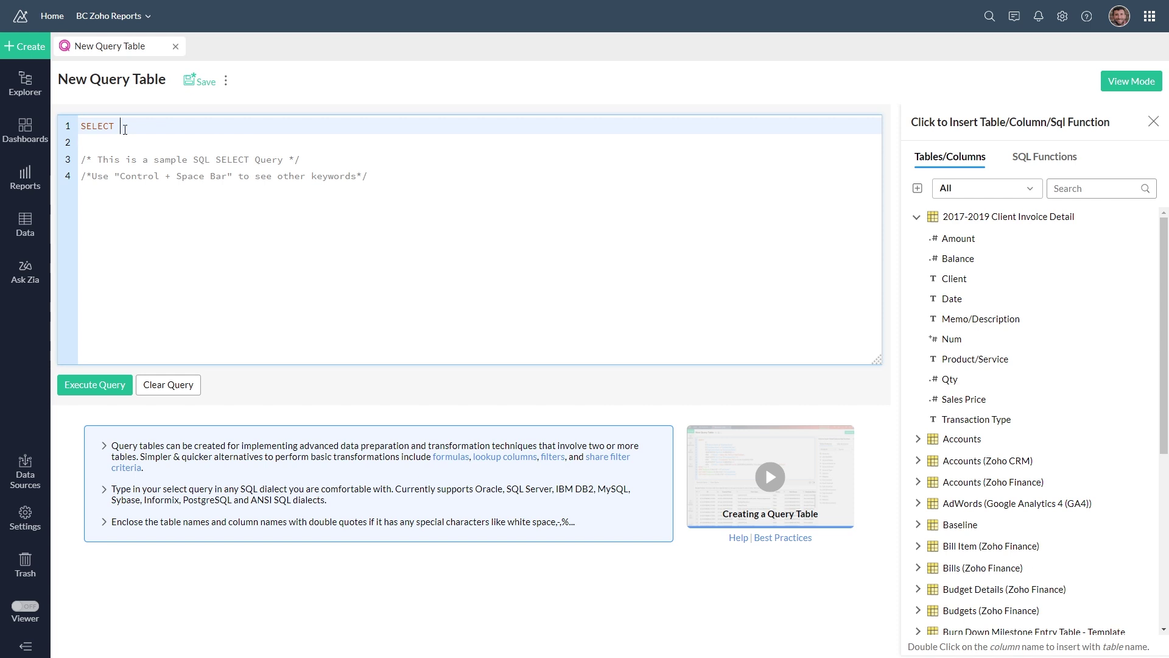
{"action": "type", "text": "'Revenue'"}
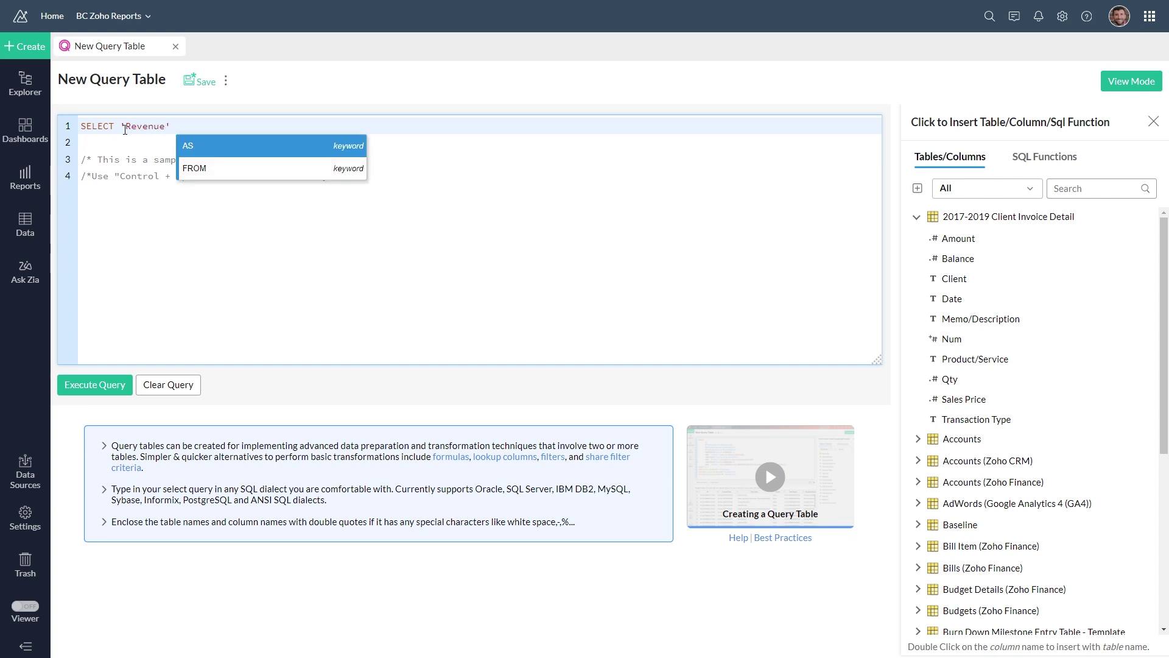
{"action": "type", "text": " AS"}
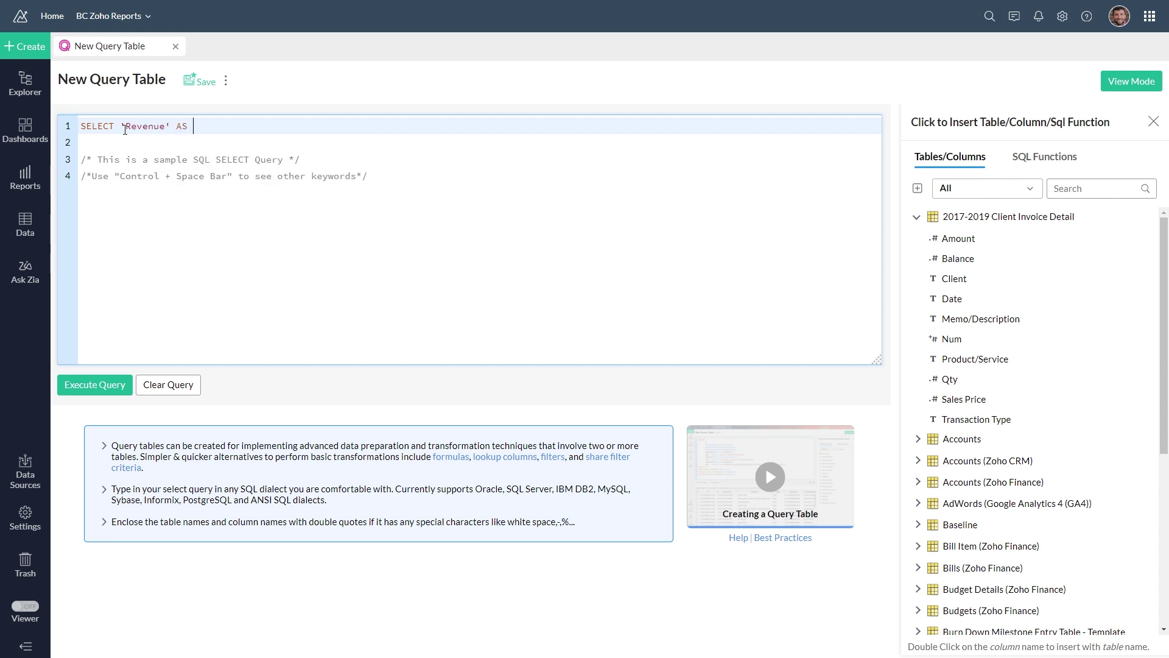
{"action": "type", "text": " 'Type',"}
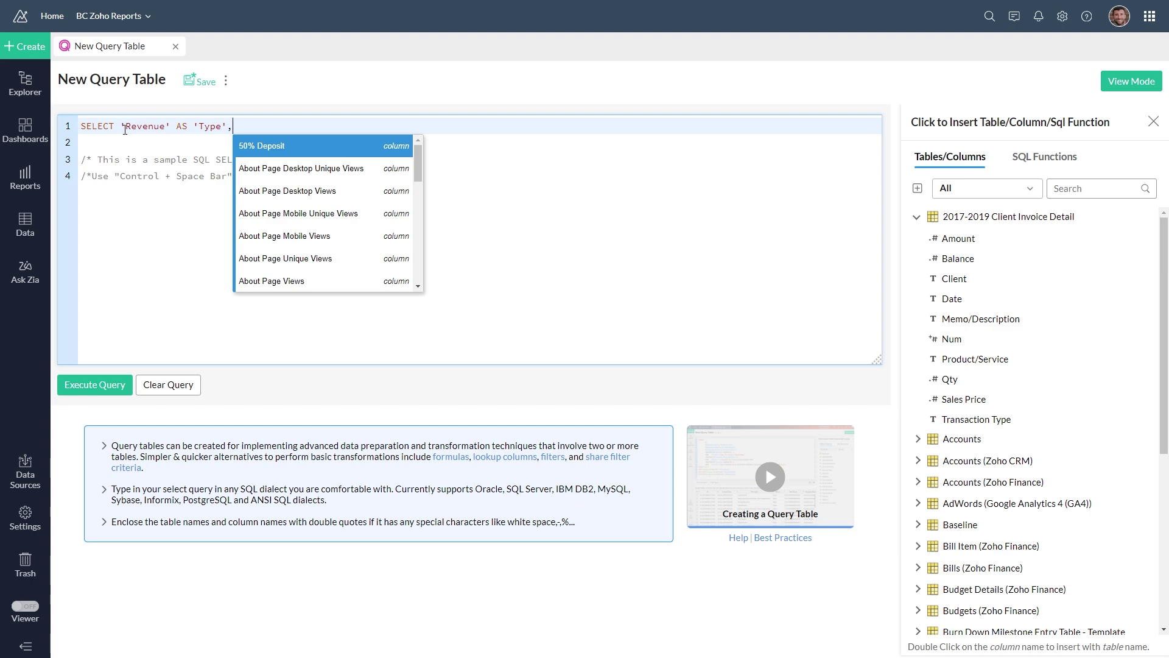
{"action": "left_click", "coordinate": [917, 217]}
Add Invoice Items' Invoice ID AS 'ID', to the SELECT list
{"action": "scroll", "coordinate": [999, 303], "scroll_direction": "down", "scroll_amount": 6}
{"action": "scroll", "coordinate": [993, 307], "scroll_direction": "down", "scroll_amount": 15}
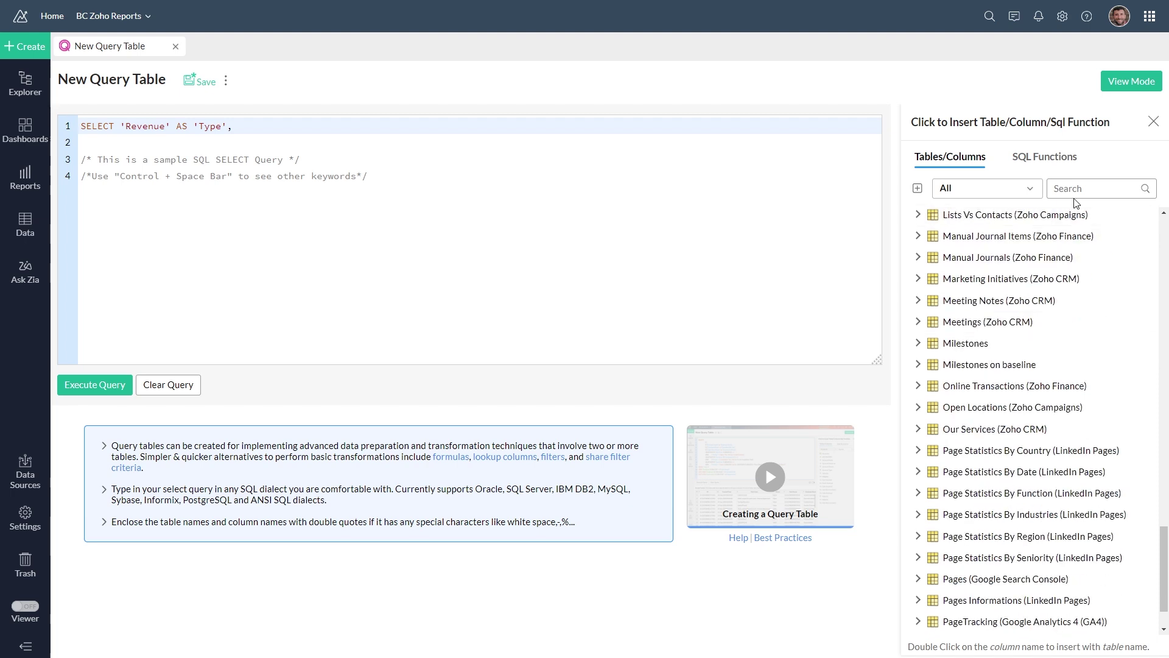
{"action": "scroll", "coordinate": [992, 352], "scroll_direction": "up", "scroll_amount": 6}
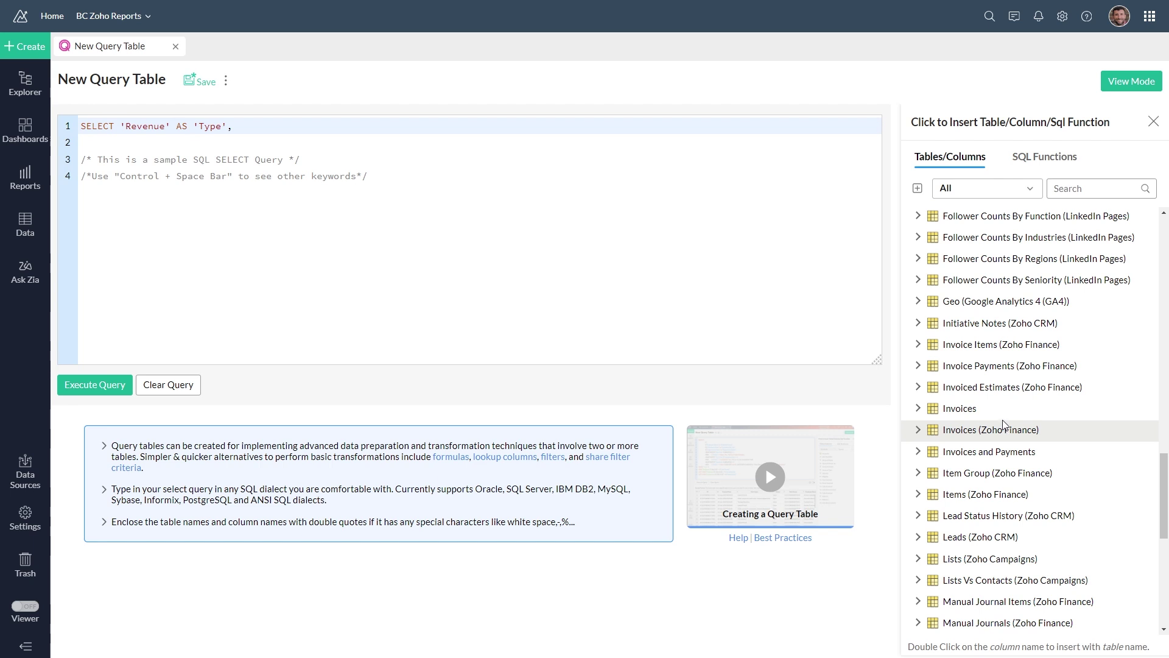
{"action": "double_click", "coordinate": [966, 346]}
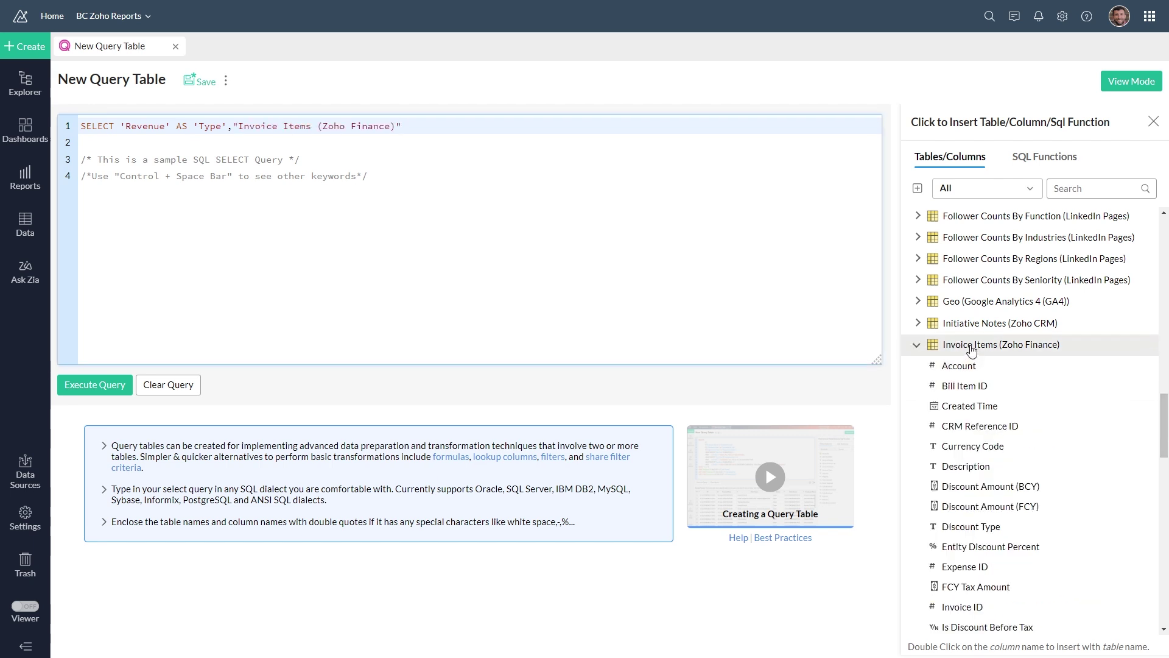
{"action": "type", "text": "."}
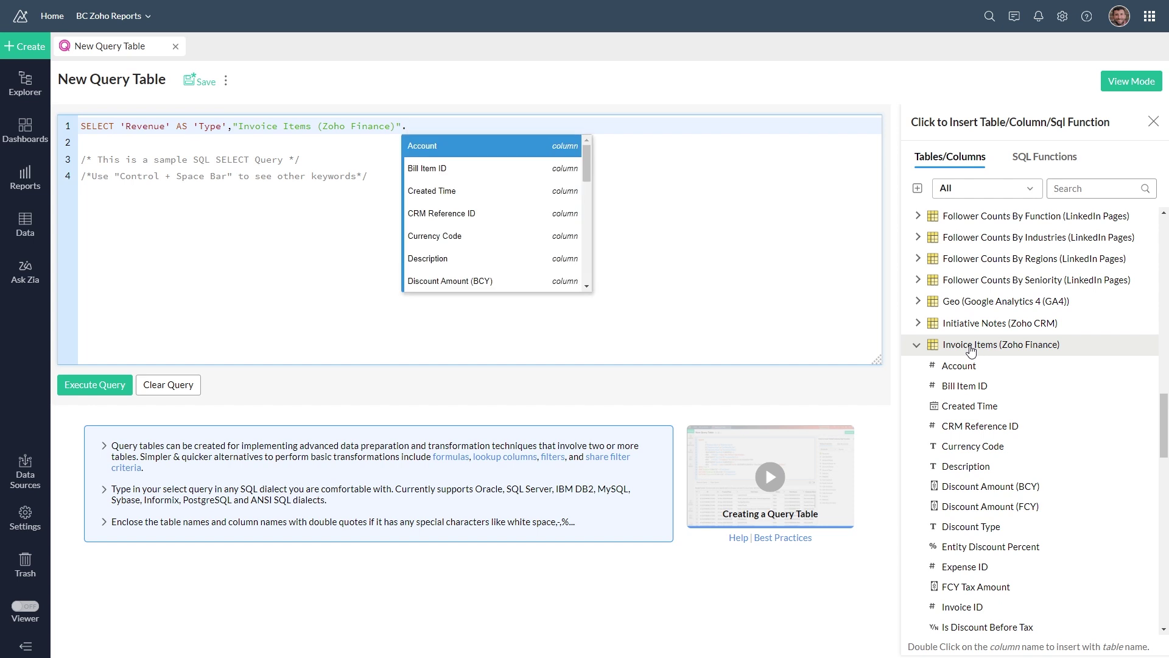
{"action": "left_click", "coordinate": [981, 607]}
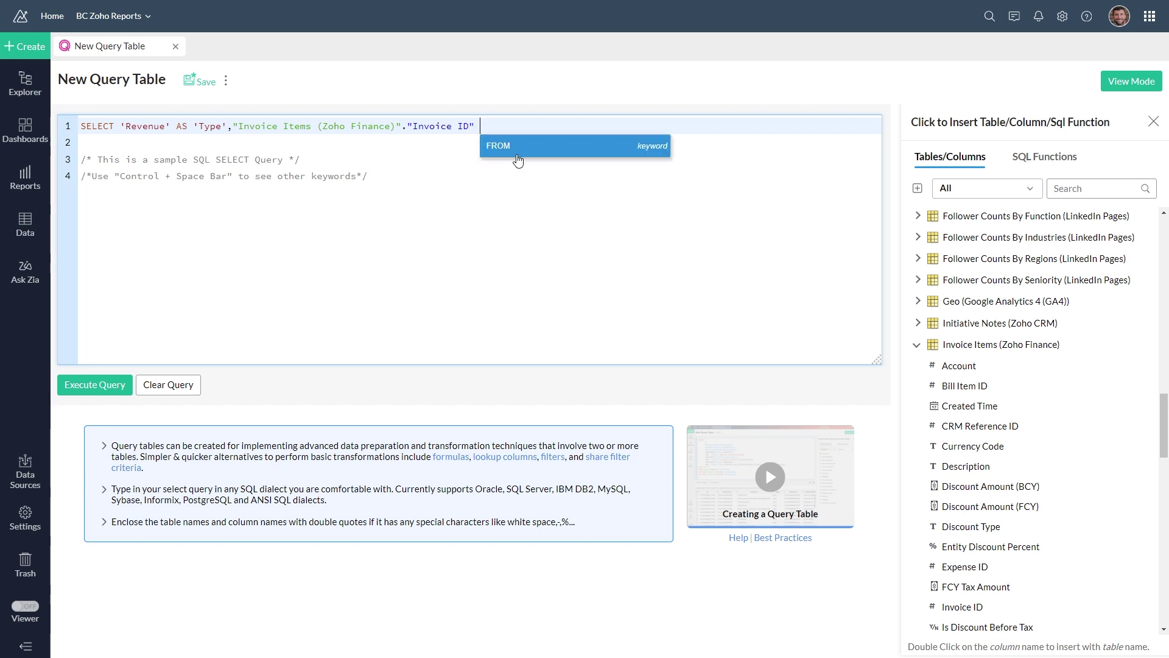
{"action": "type", "text": "AS"}
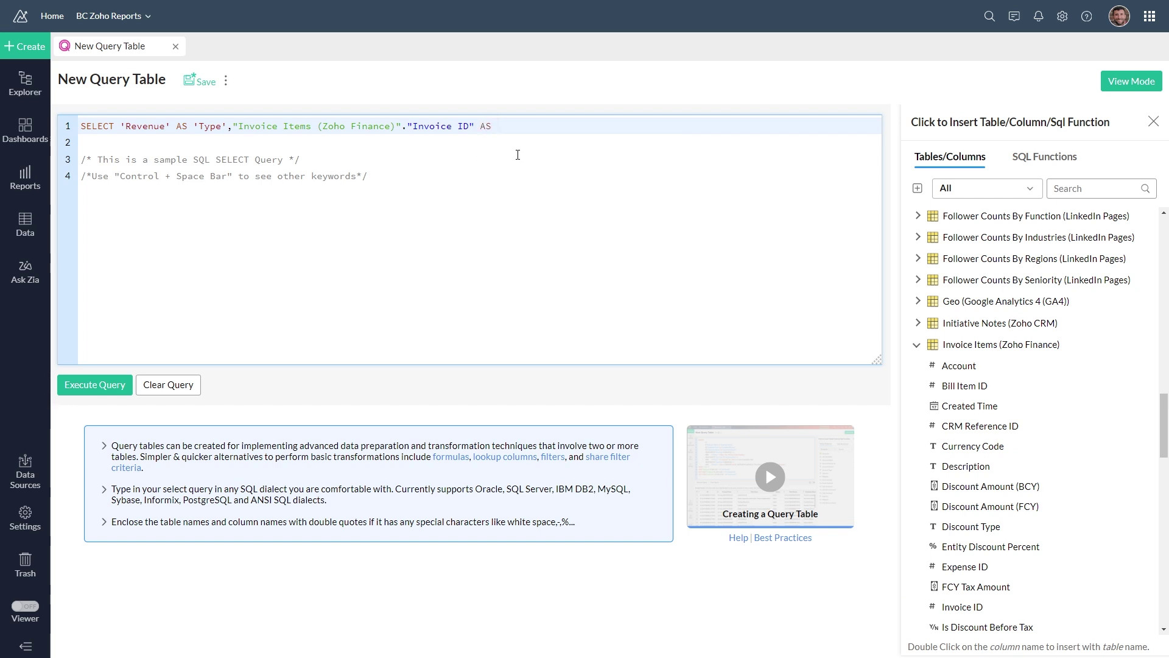
{"action": "type", "text": " 'ID"}
{"action": "type", "text": ","}
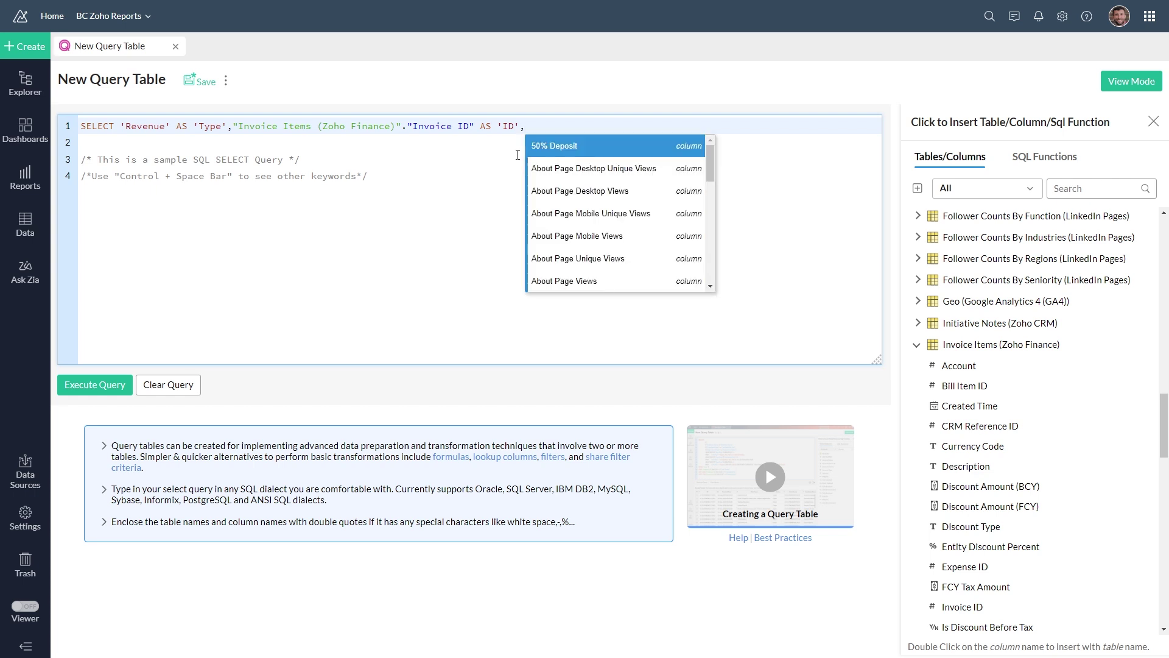
Add Invoice Items' Item Name AS 'Item Name' to the SELECT list
{"action": "left_click", "coordinate": [1020, 347]}
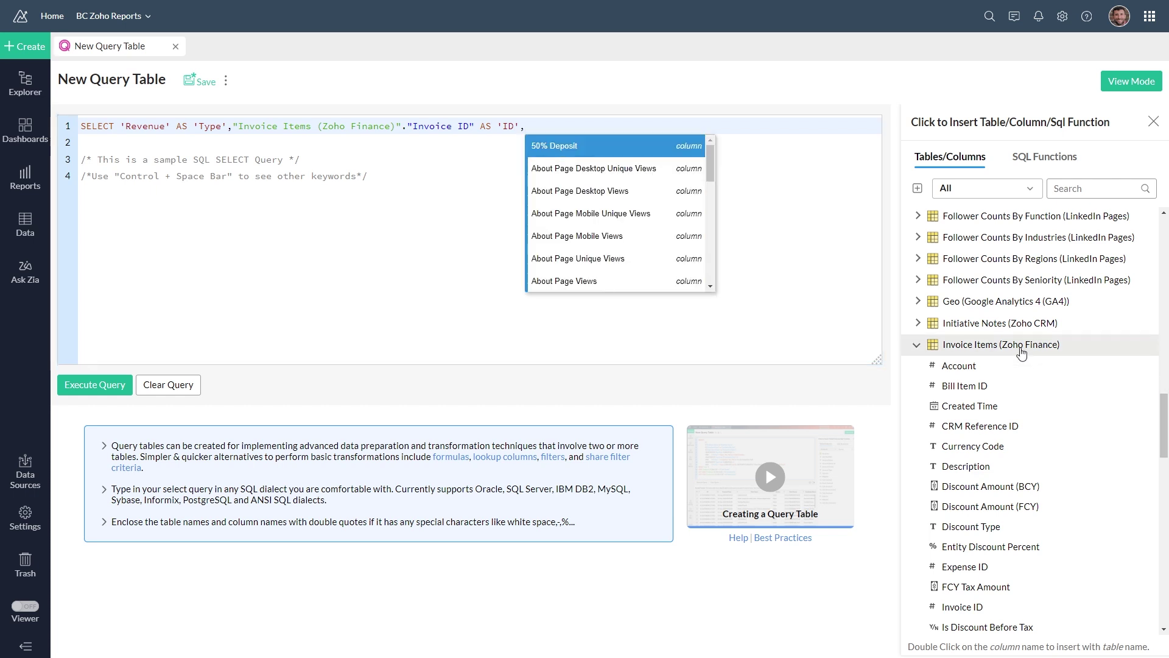
{"action": "type", "text": "."}
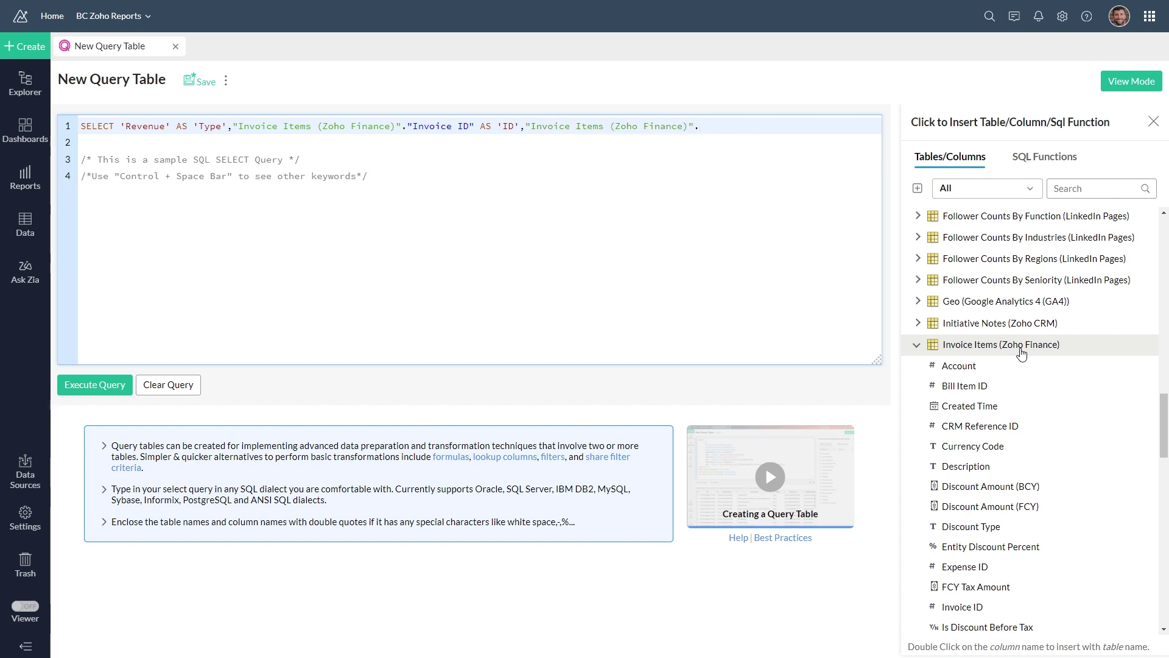
{"action": "scroll", "coordinate": [985, 548], "scroll_direction": "down", "scroll_amount": 2}
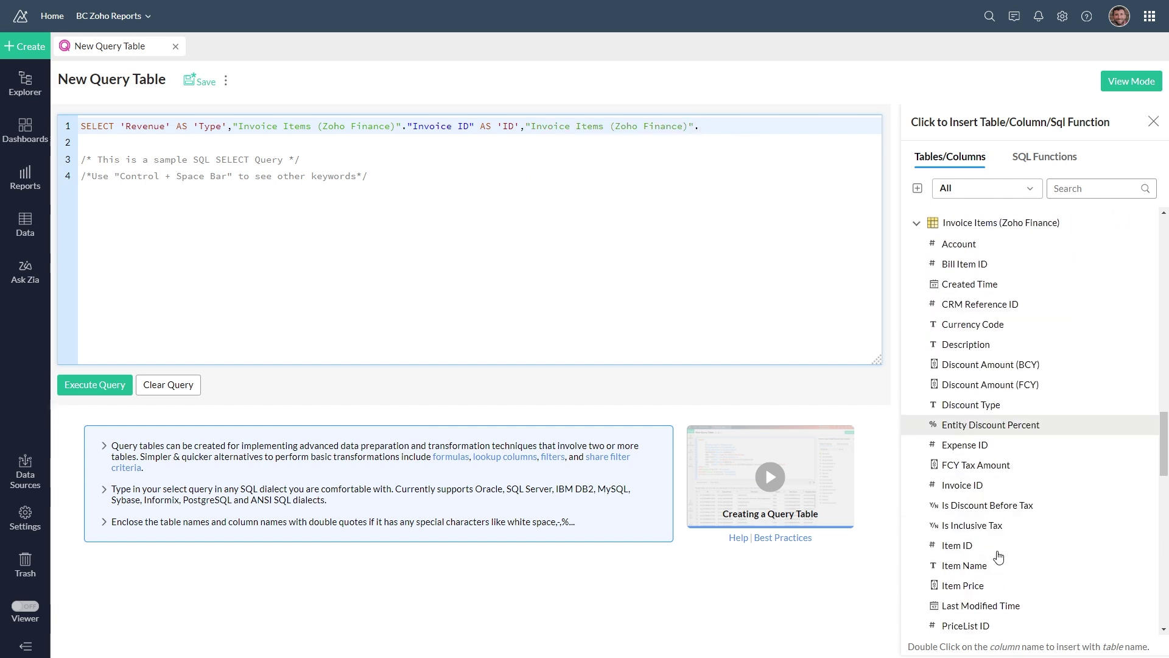
{"action": "left_click", "coordinate": [982, 565]}
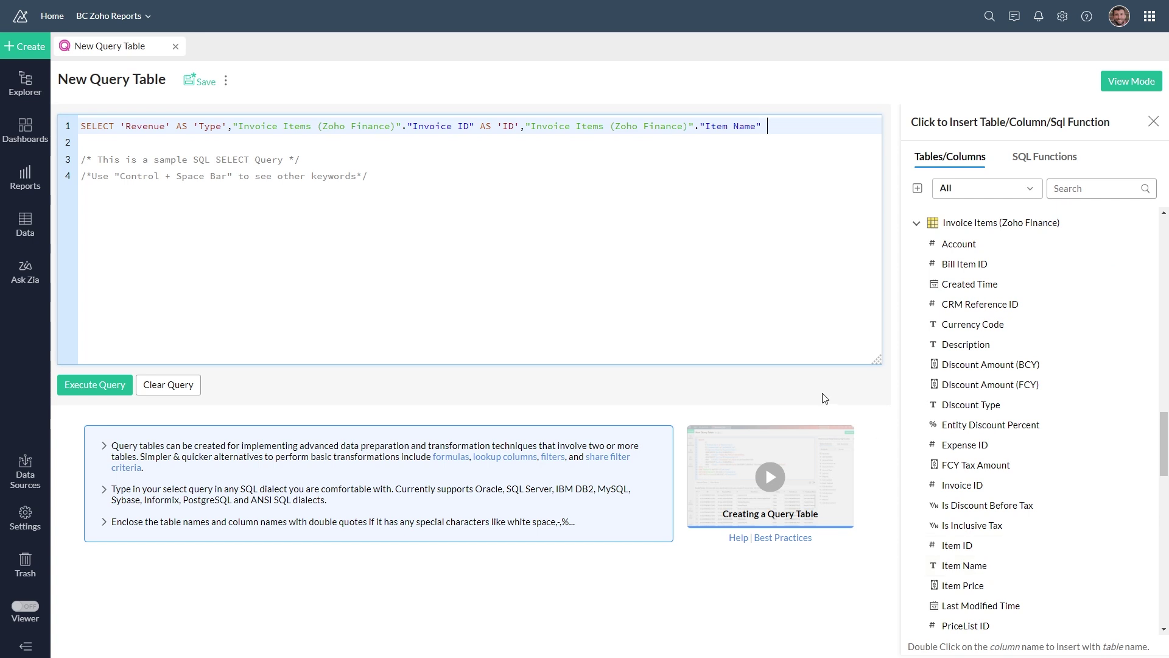
{"action": "type", "text": "AS 'Item Name"}
{"action": "key", "text": "ctrl+space"}
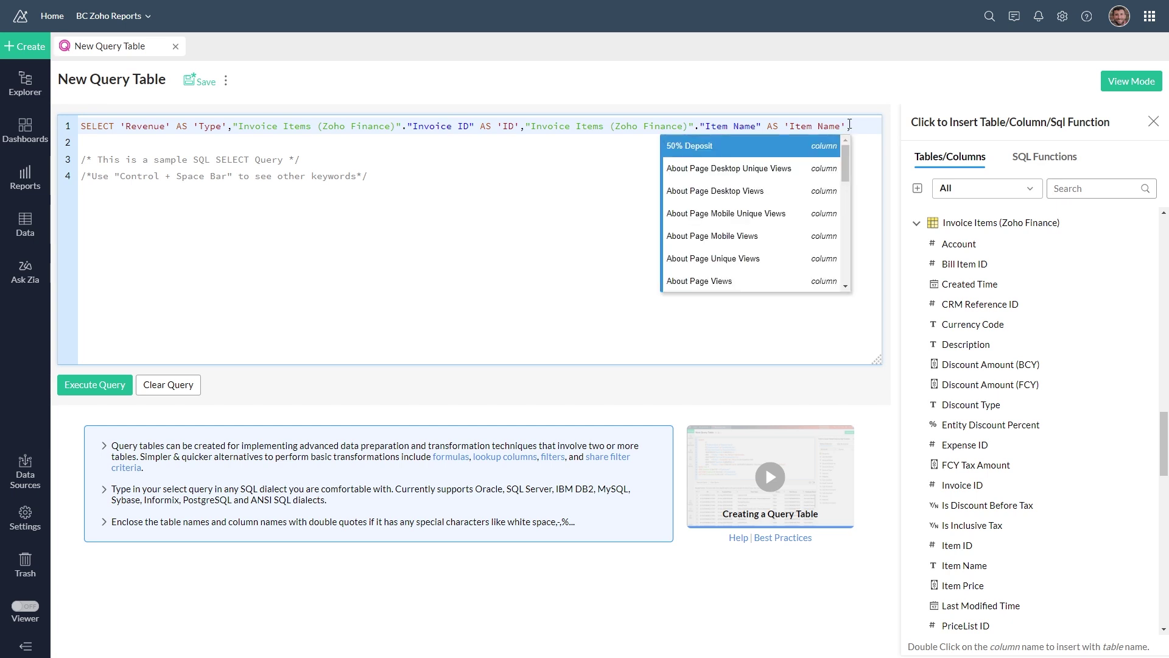
{"action": "left_click", "coordinate": [917, 224]}
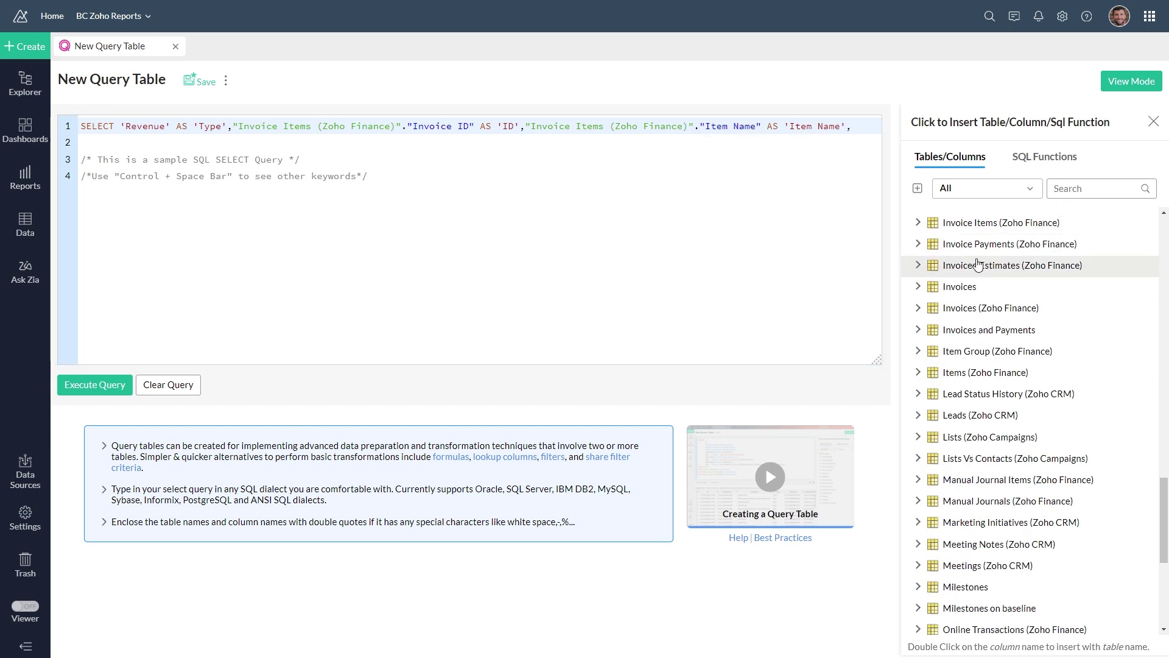
Add Invoice Payments' Created Time to the SELECT list aliased AS 'Payment Time'
{"action": "left_click", "coordinate": [992, 245]}
{"action": "type", "text": "."}
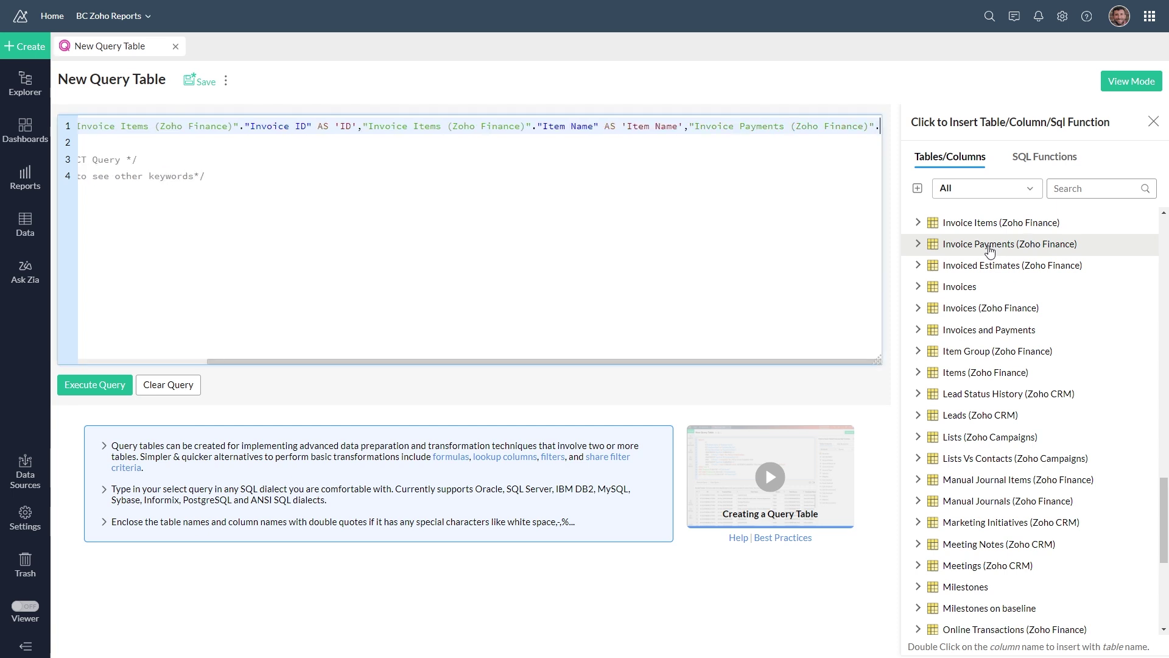
{"action": "left_click", "coordinate": [924, 244]}
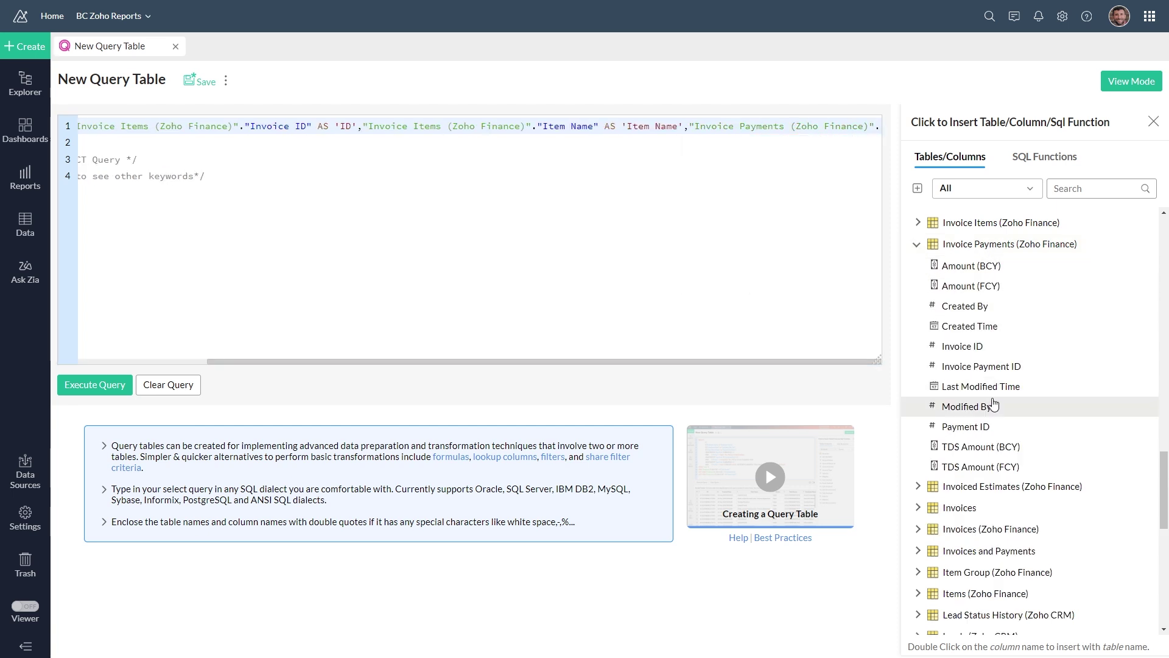
{"action": "left_click", "coordinate": [985, 329]}
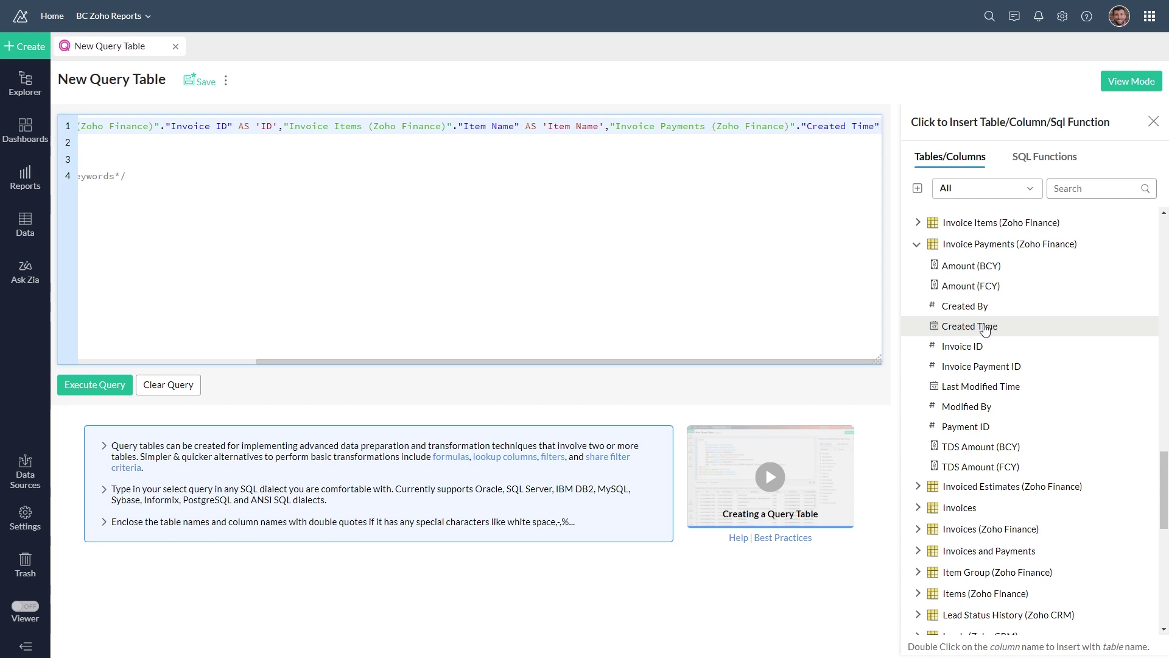
{"action": "type", "text": "as"}
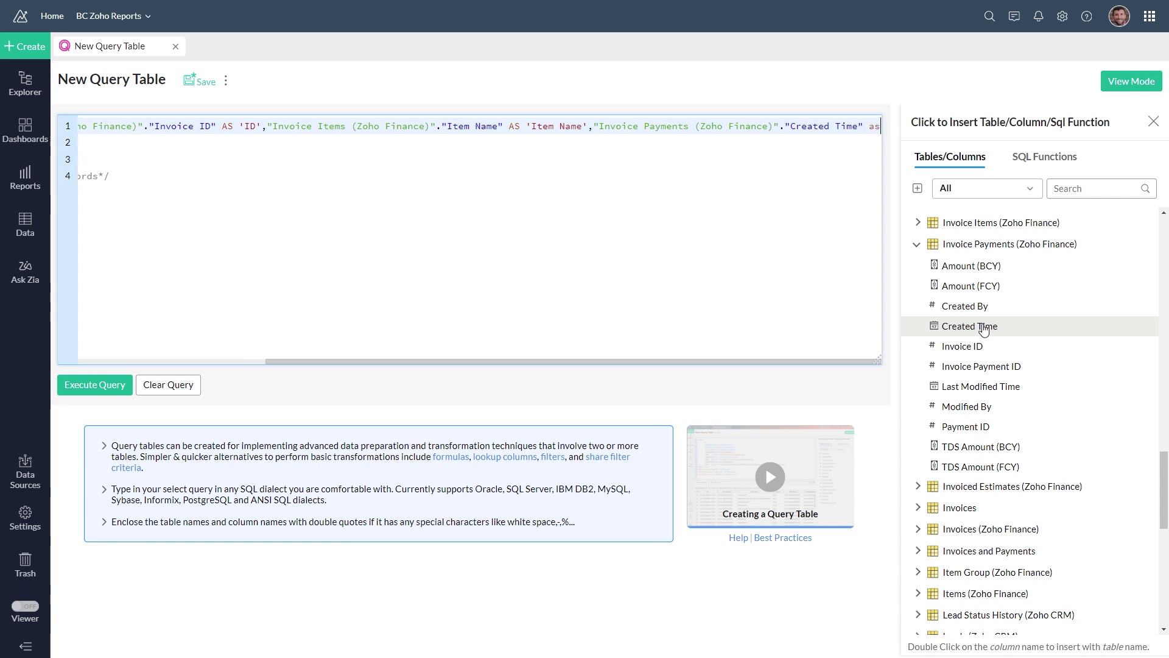
{"action": "key", "text": "BackSpace"}
{"action": "key", "text": "BackSpace"}
{"action": "key", "text": "BackSpace"}
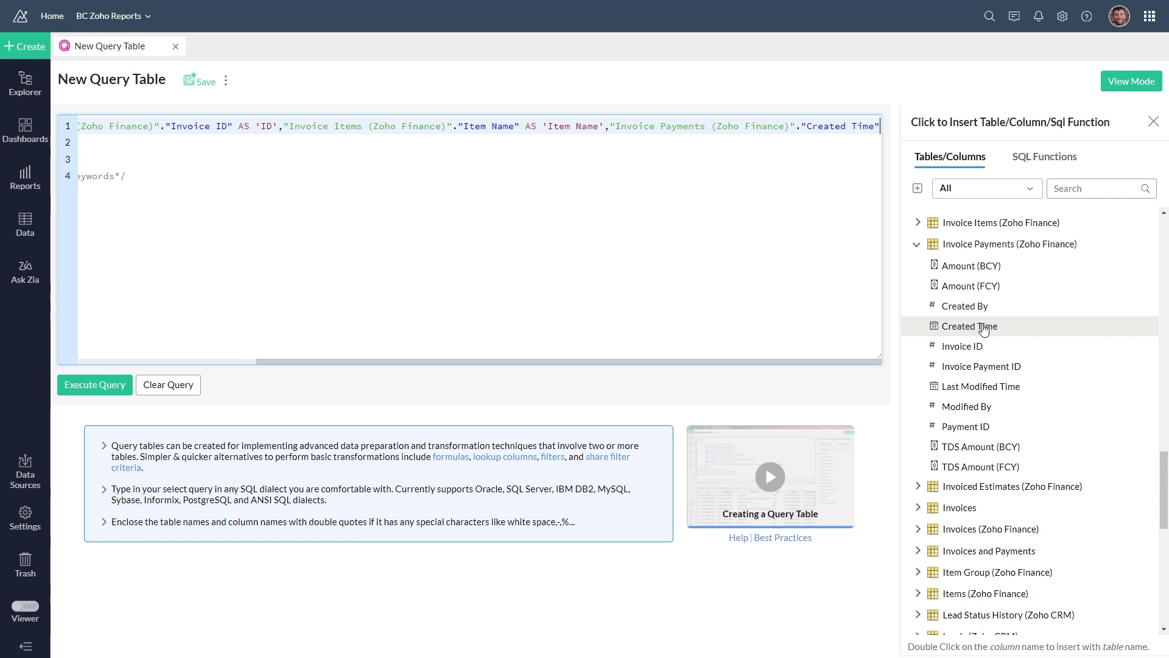
{"action": "type", "text": "AS '"}
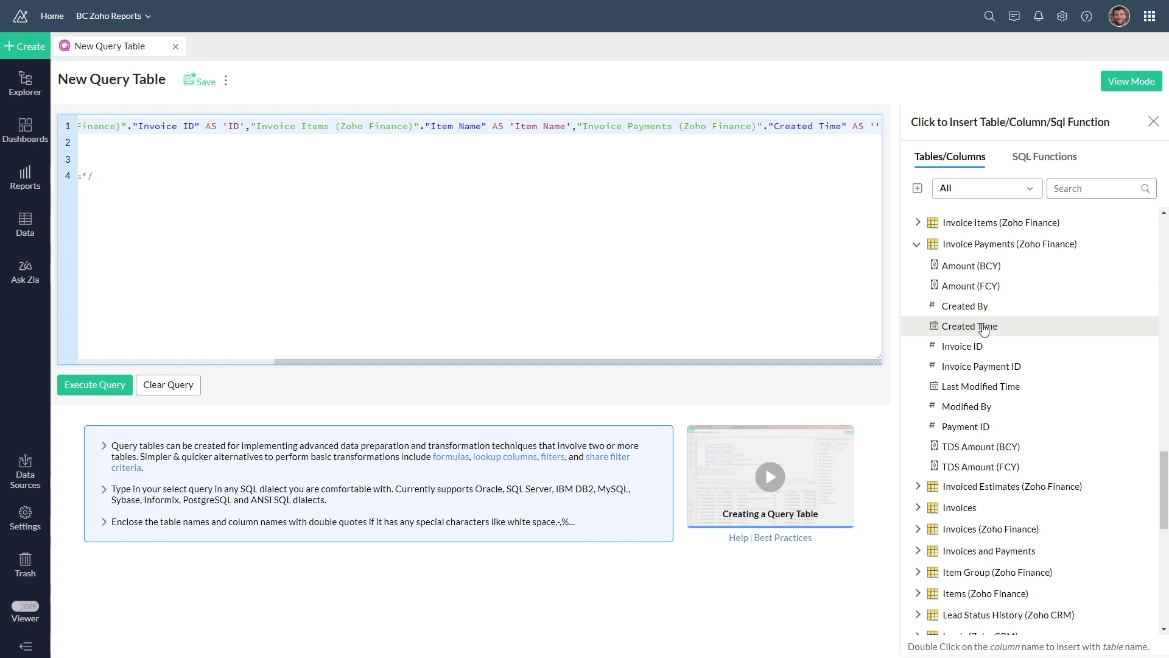
{"action": "type", "text": "Payment "}
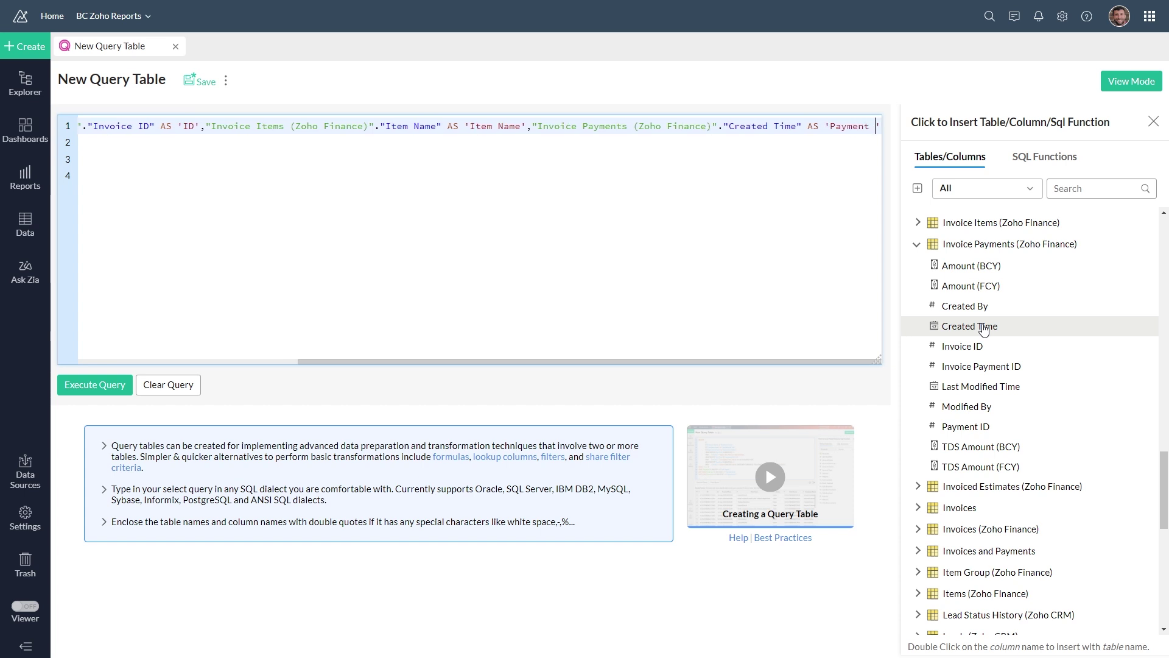
{"action": "type", "text": "Time'"}
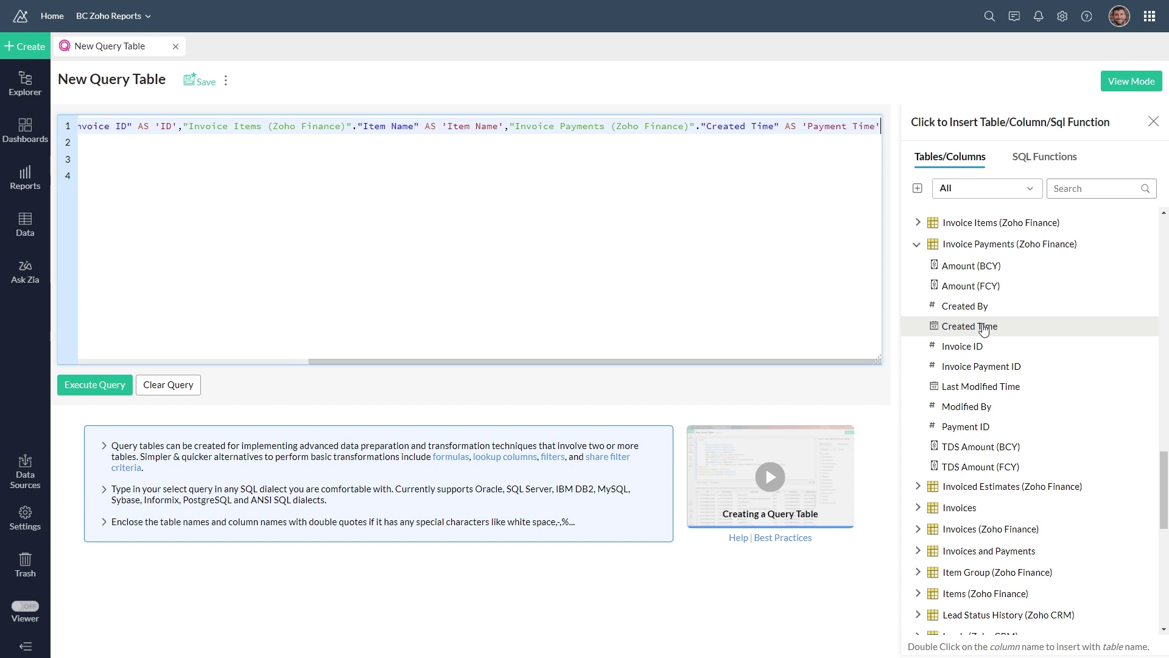
{"action": "type", "text": ","}
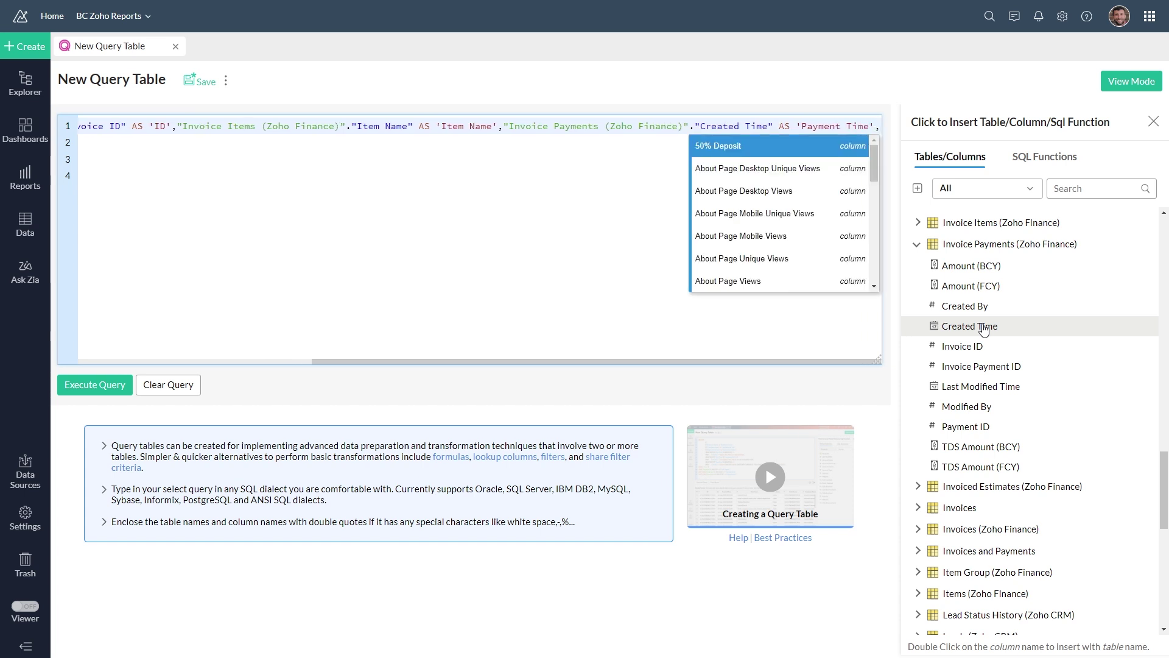
Add Invoice Items' Total (BCY) aliased AS 'Total (BCY)' and start a new line
{"action": "left_click", "coordinate": [970, 224]}
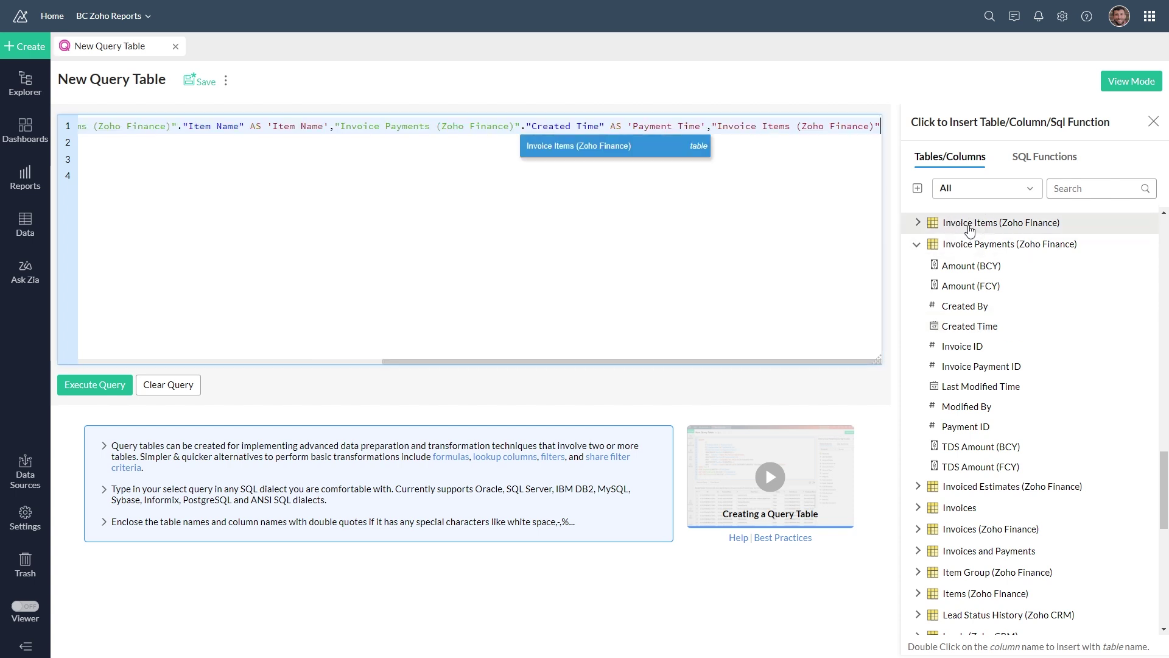
{"action": "type", "text": "."}
{"action": "left_click", "coordinate": [917, 223]}
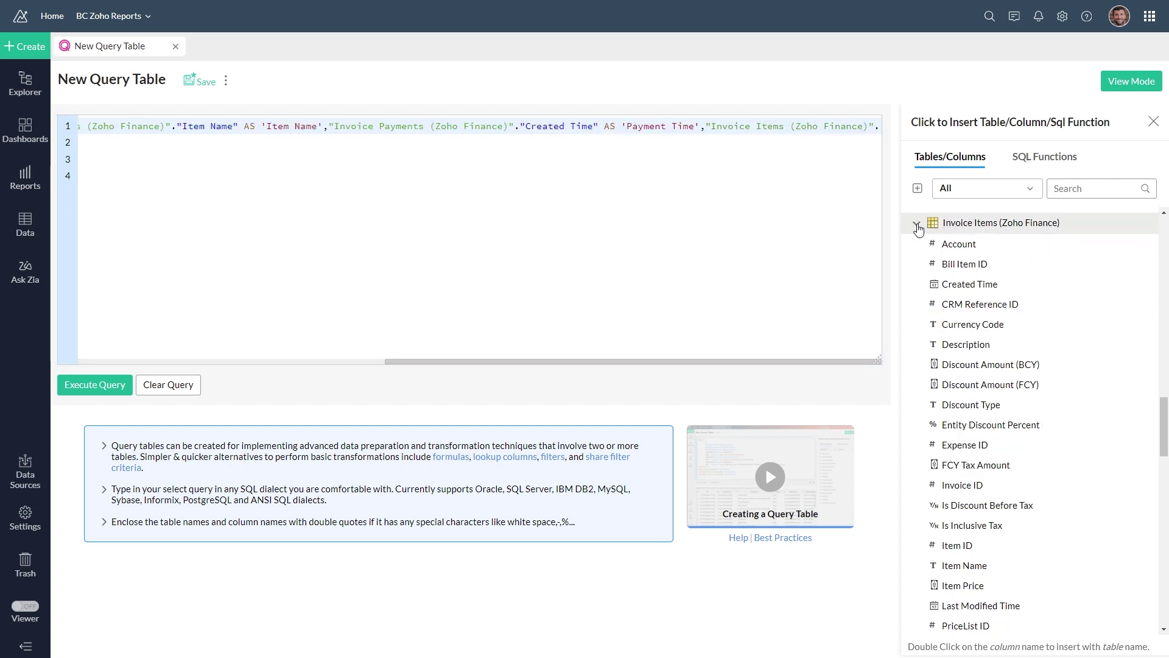
{"action": "scroll", "coordinate": [988, 584], "scroll_direction": "down", "scroll_amount": 4}
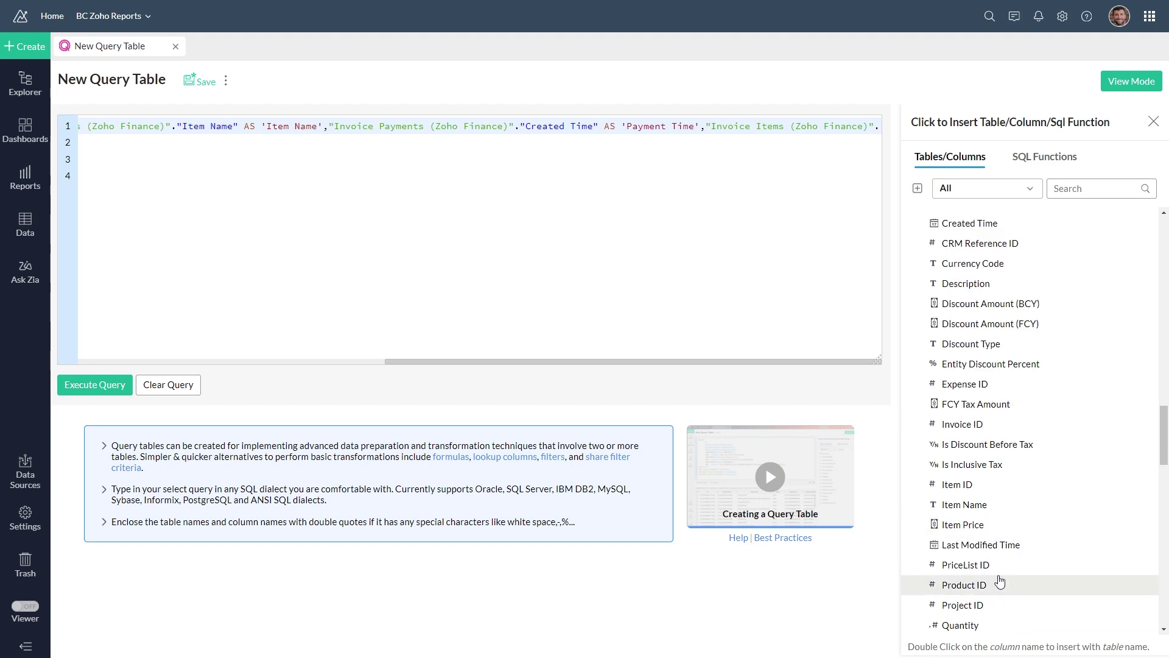
{"action": "scroll", "coordinate": [979, 529], "scroll_direction": "down", "scroll_amount": 1}
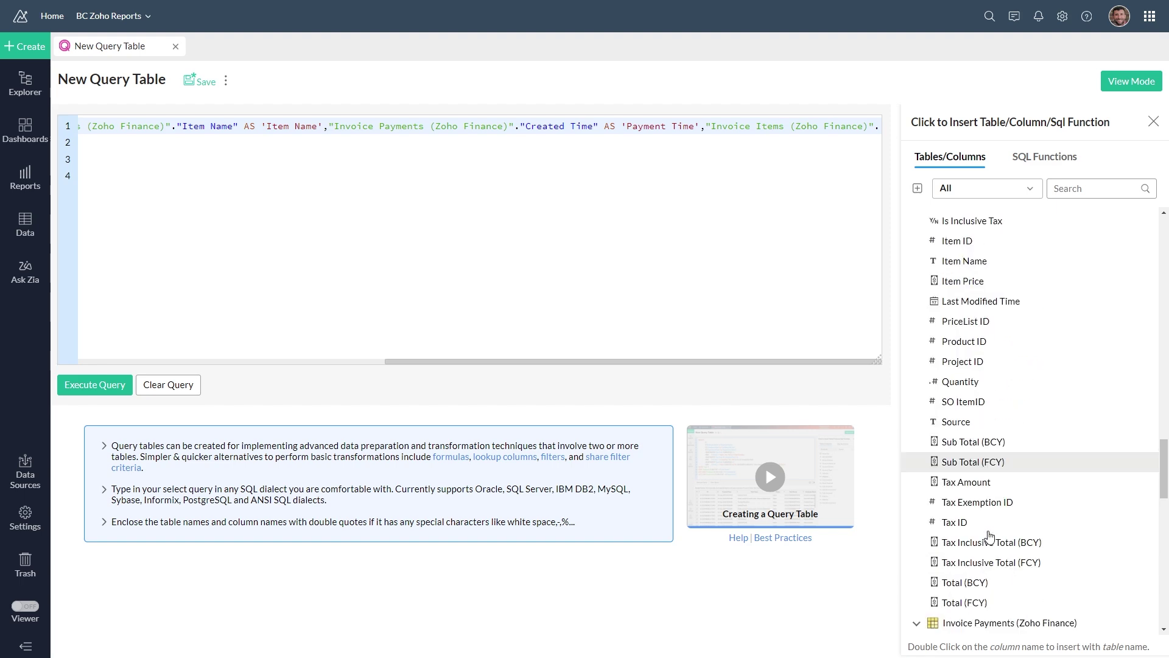
{"action": "double_click", "coordinate": [965, 582]}
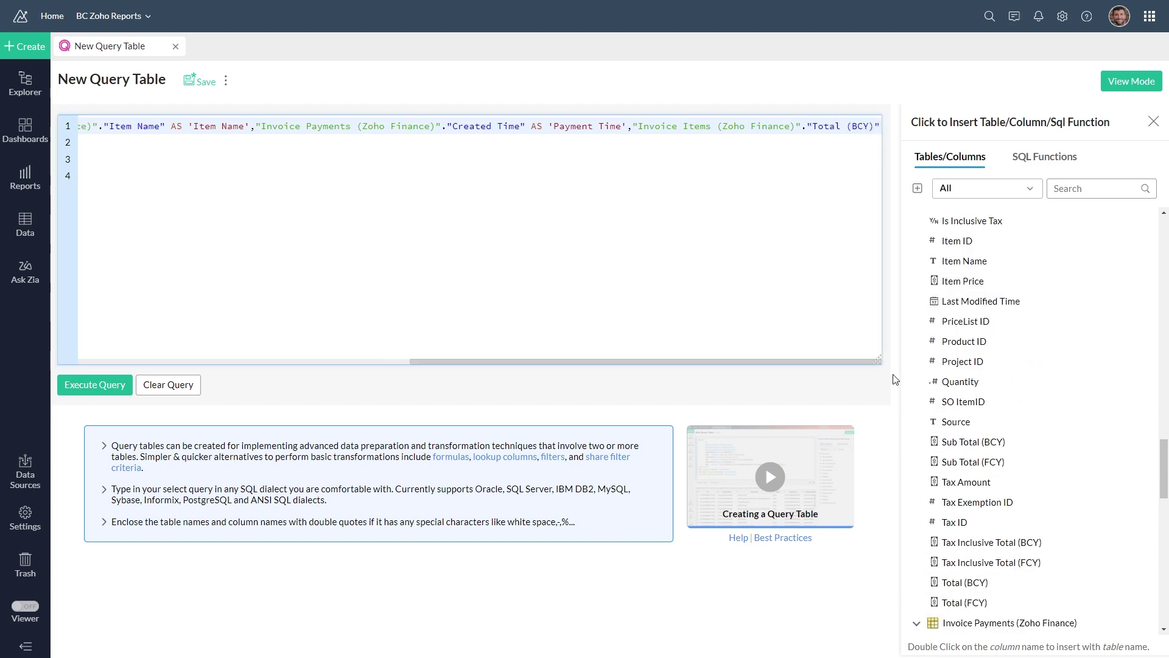
{"action": "type", "text": "AS"}
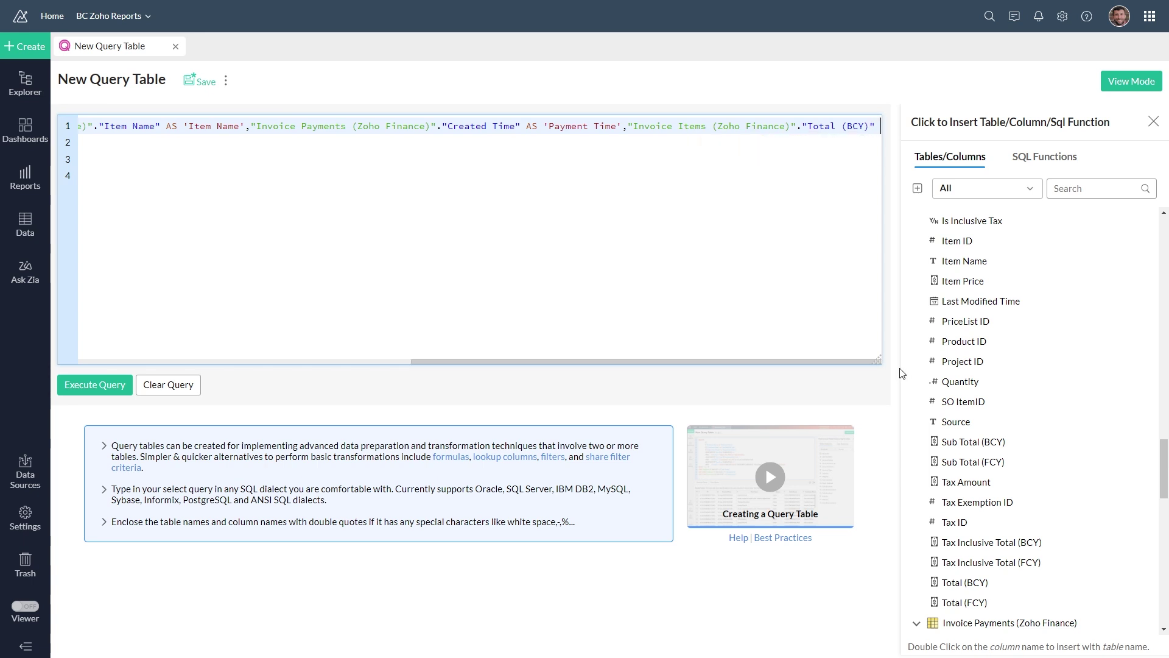
{"action": "type", "text": " '"}
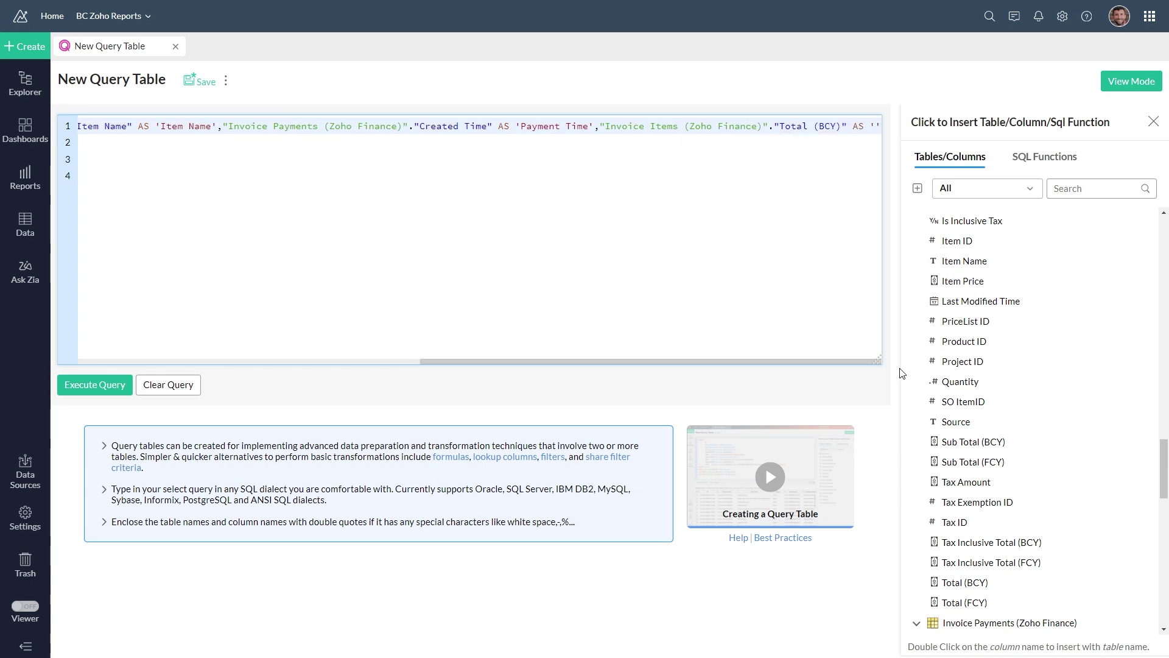
{"action": "type", "text": "Total ("}
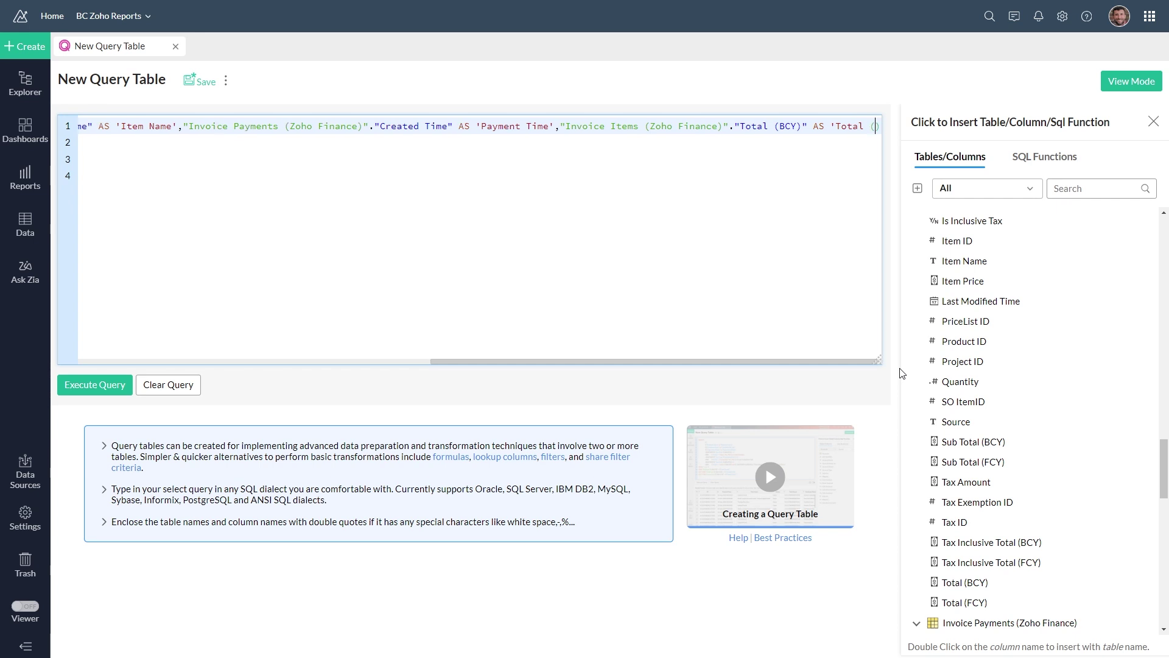
{"action": "type", "text": "BCY)"}
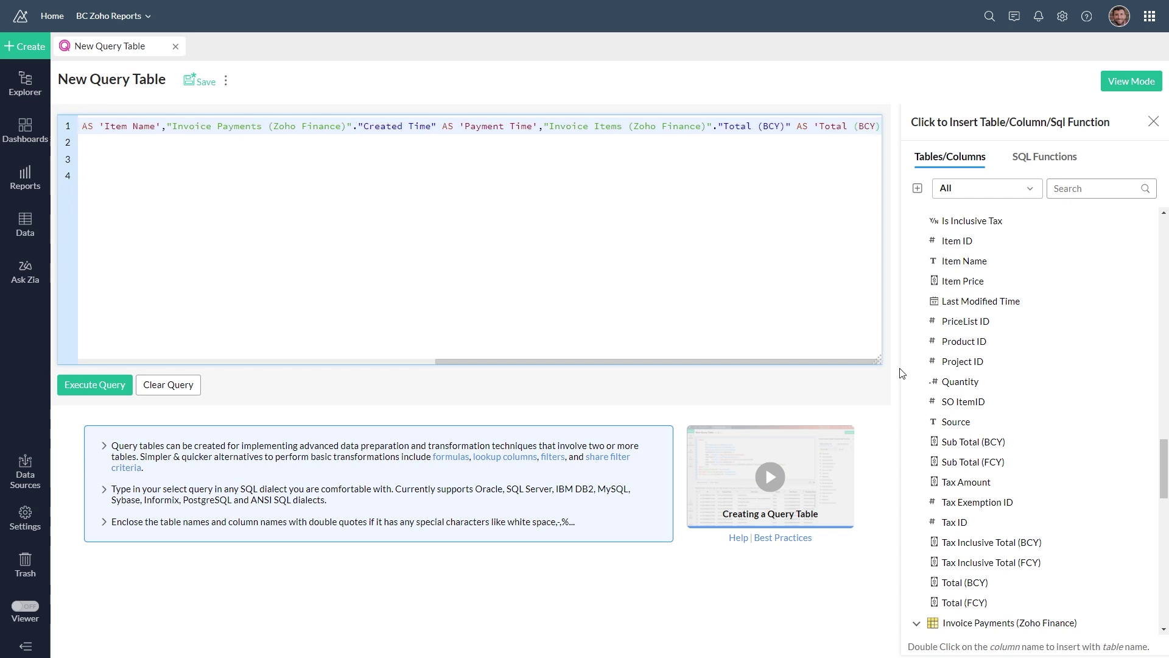
{"action": "type", "text": "'"}
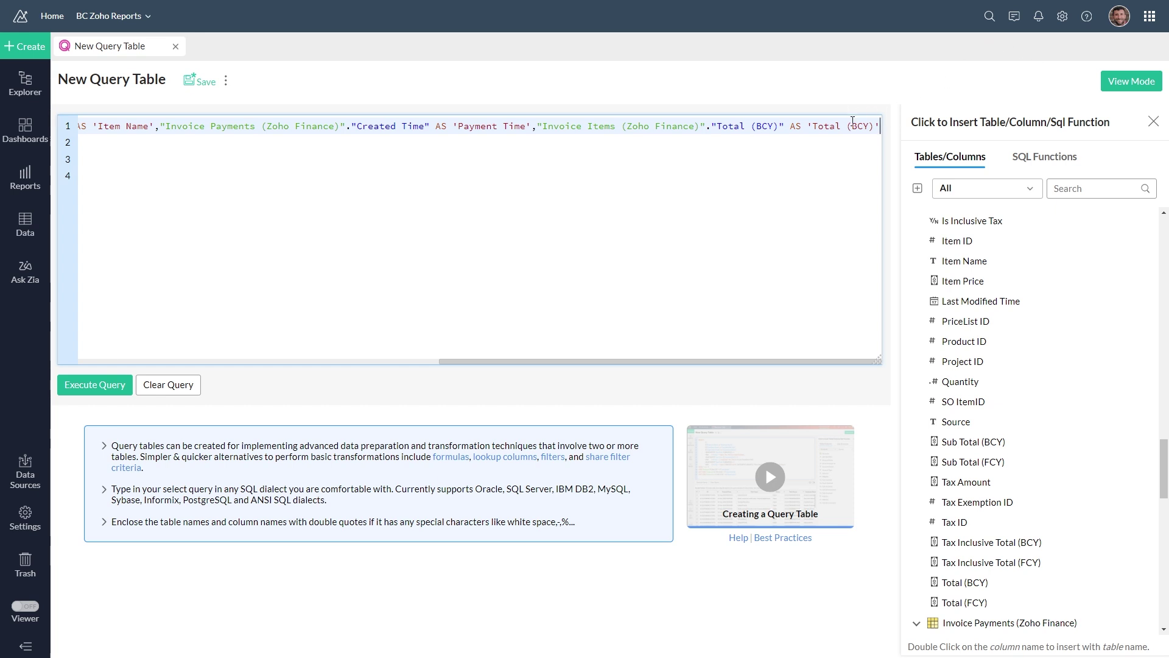
{"action": "key", "text": "Return"}
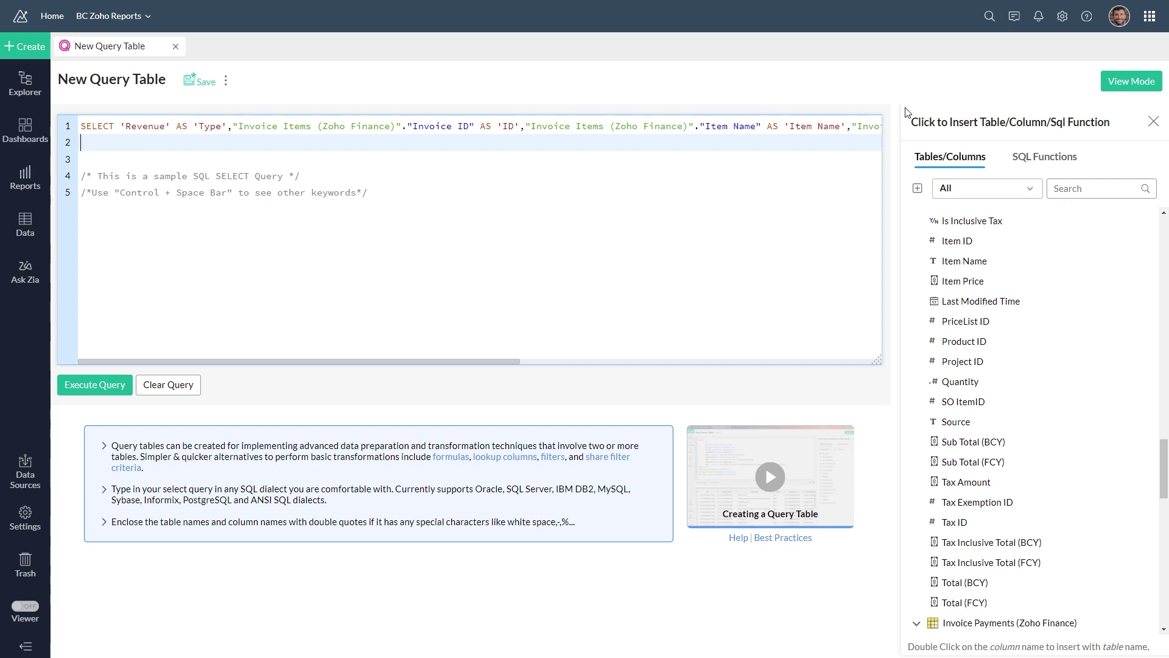
Write a FROM clause listing Invoice Items and Invoice Payments
{"action": "type", "text": "FROM"}
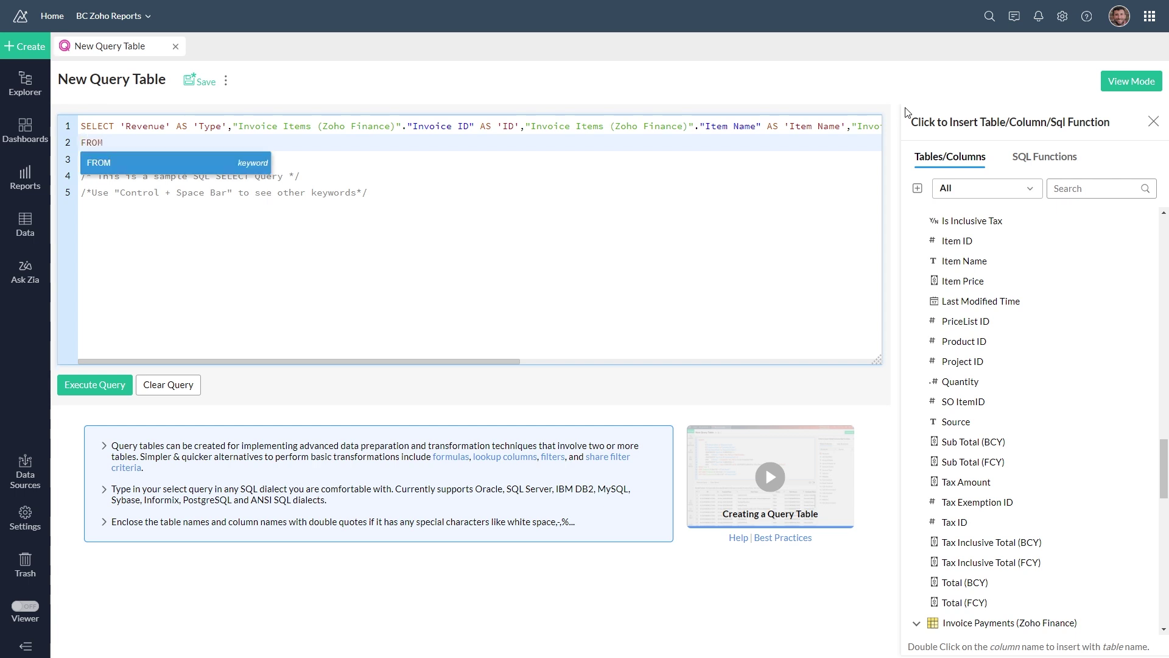
{"action": "key", "text": "Escape"}
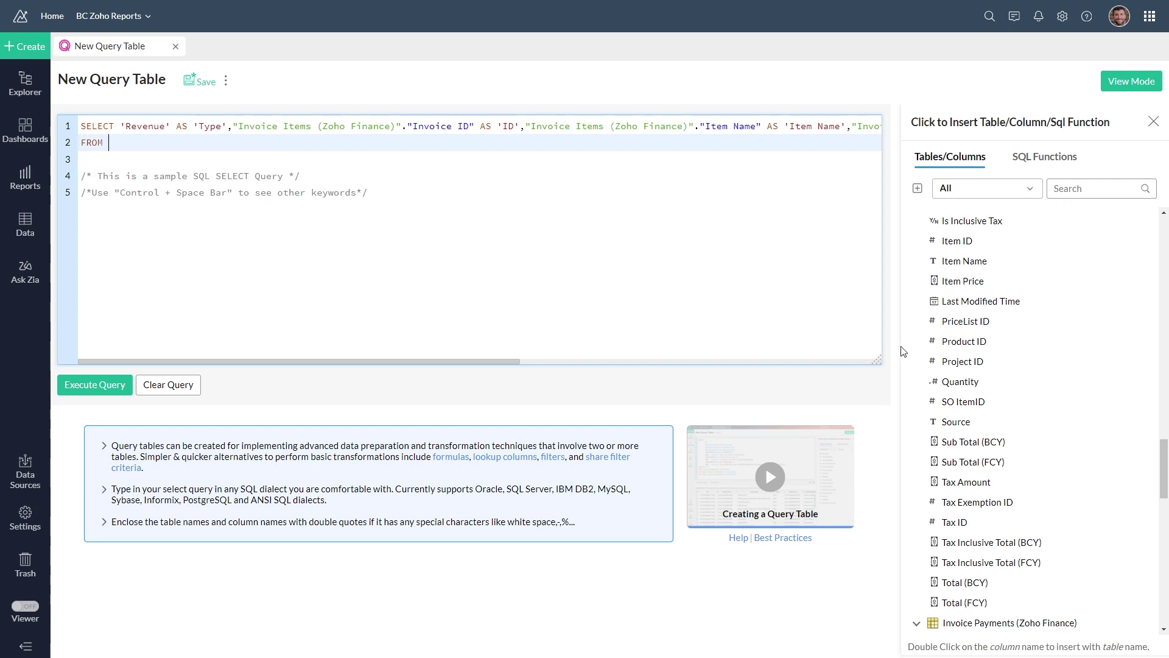
{"action": "scroll", "coordinate": [955, 294], "scroll_direction": "up", "scroll_amount": 4}
{"action": "scroll", "coordinate": [955, 294], "scroll_direction": "up", "scroll_amount": 5}
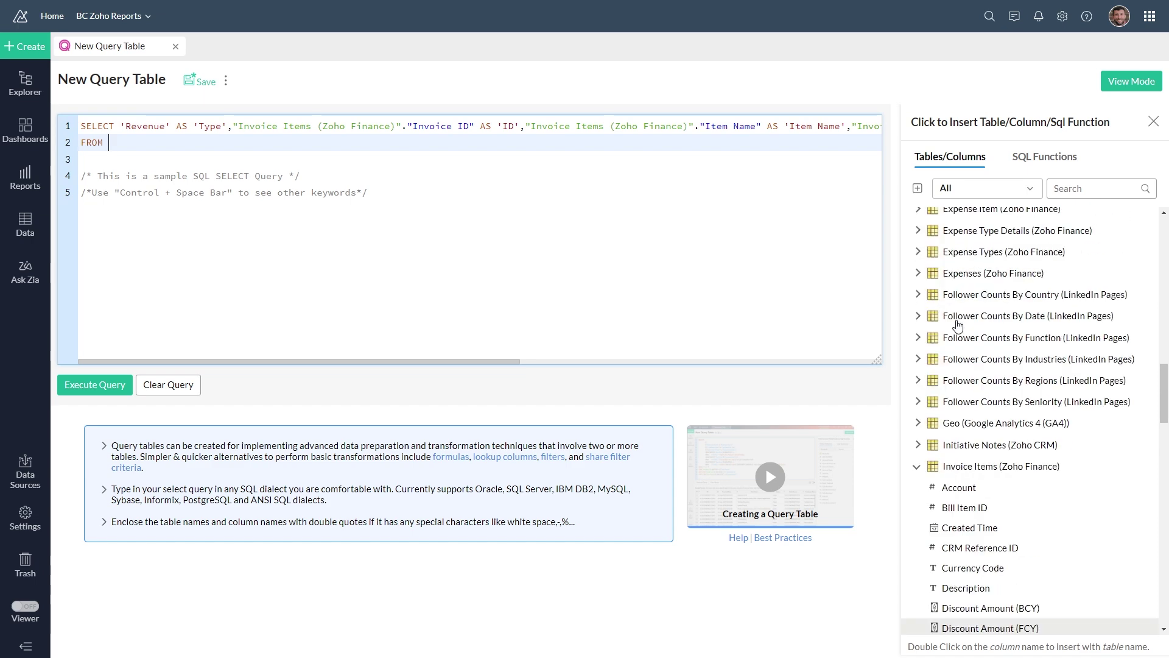
{"action": "left_click", "coordinate": [925, 466]}
{"action": "left_click", "coordinate": [984, 469]}
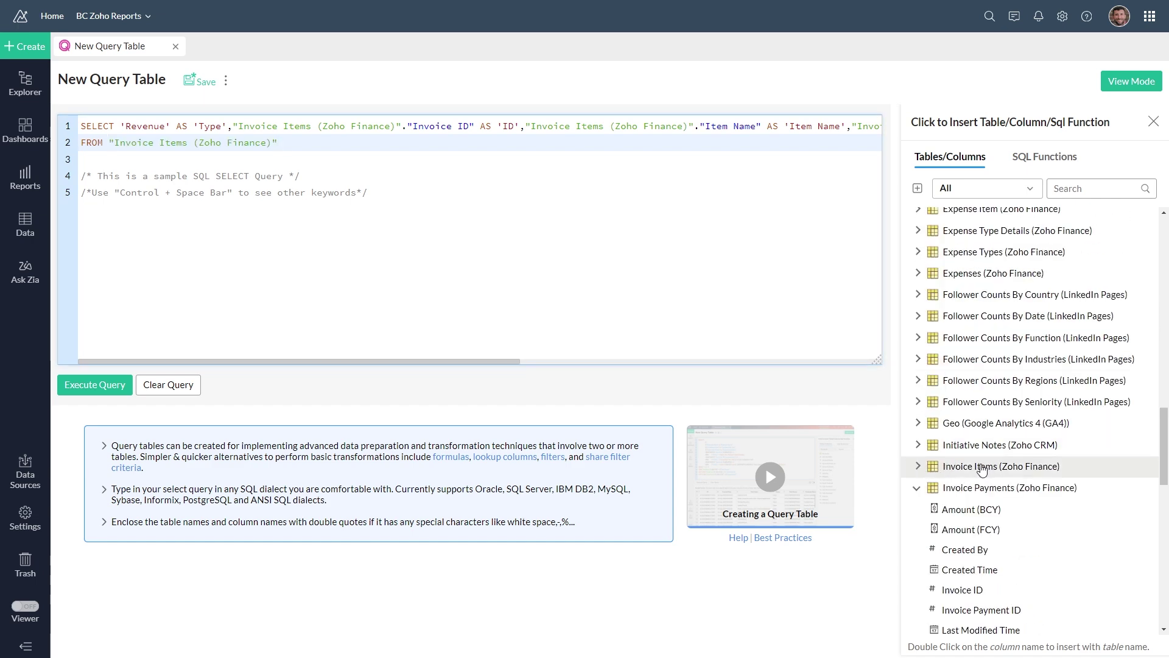
{"action": "left_click", "coordinate": [981, 485]}
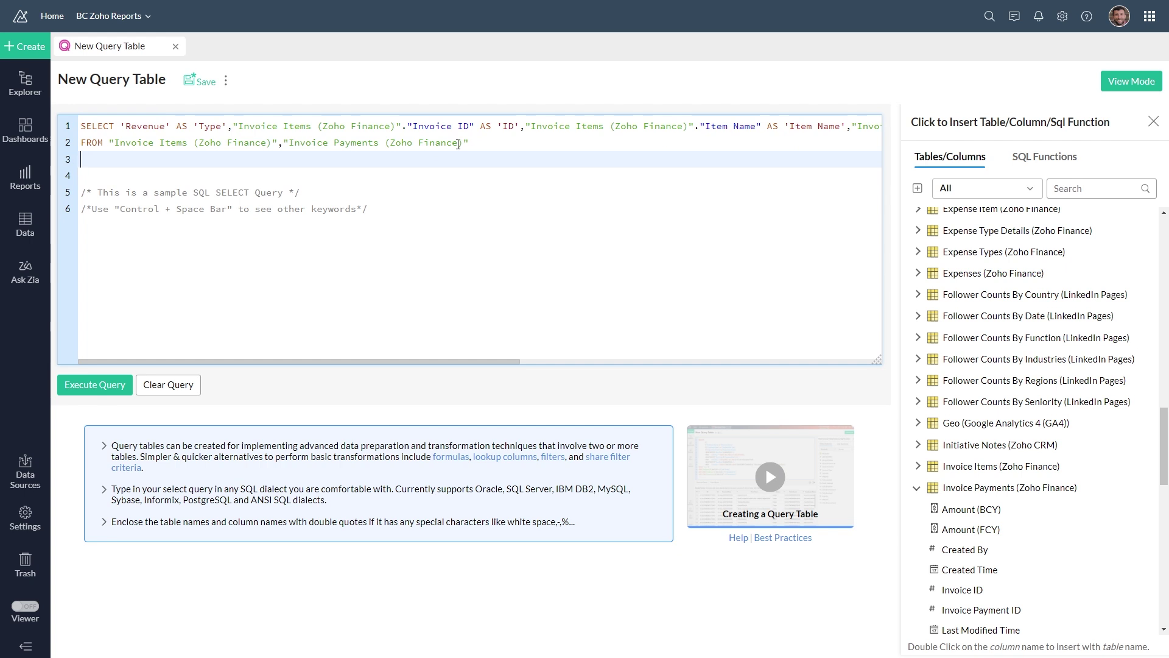
Add WHERE Invoice Items.Invoice ID = Invoice Payments.Invoice ID as the join condition
{"action": "type", "text": "WHERE"}
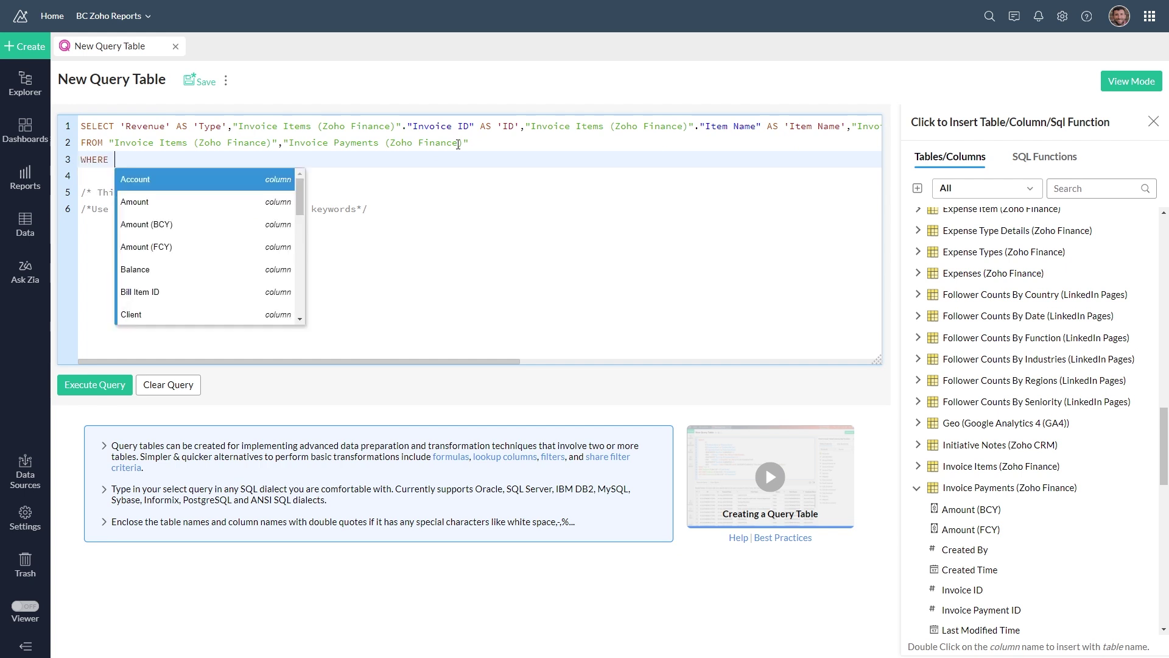
{"action": "left_click", "coordinate": [981, 473]}
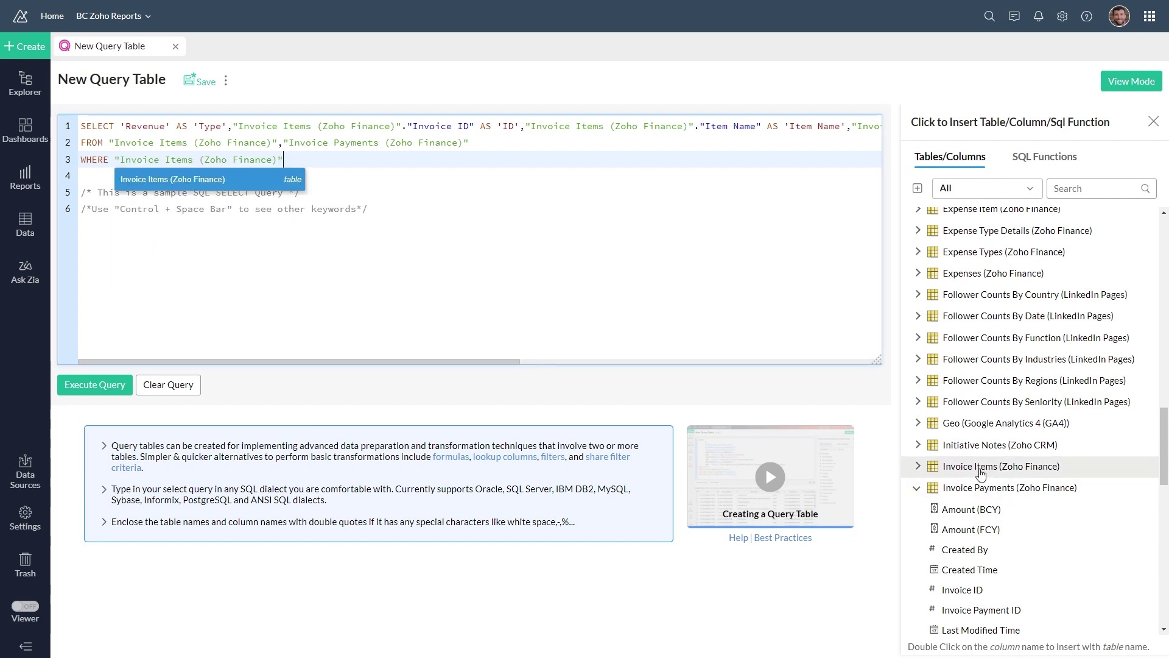
{"action": "type", "text": "."}
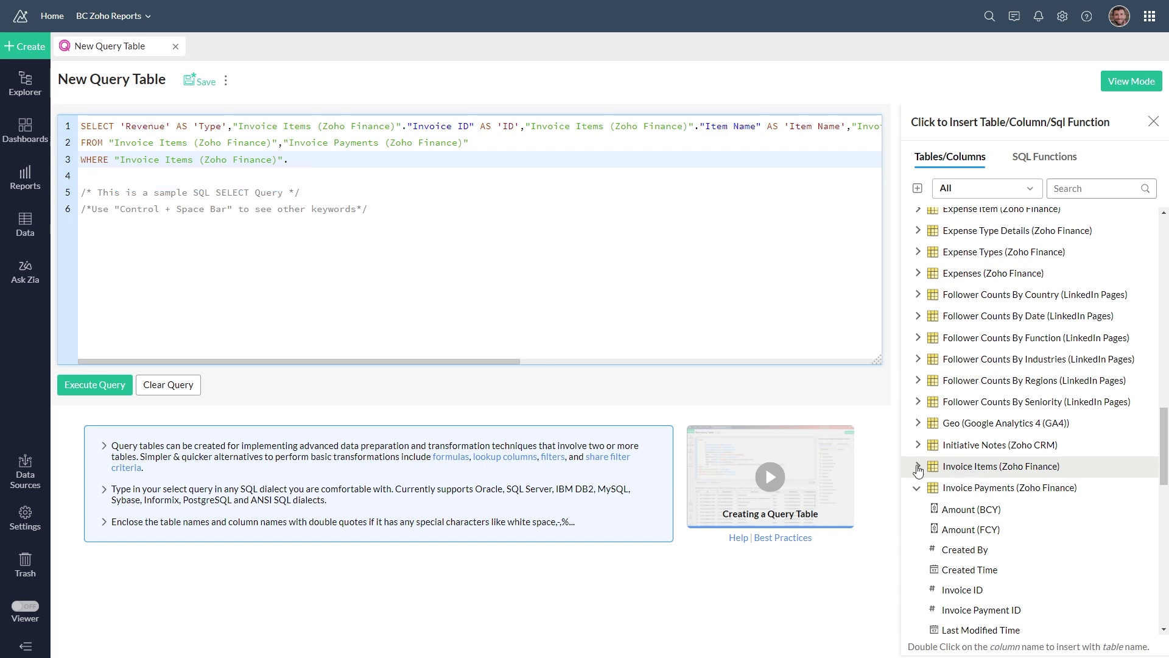
{"action": "left_click", "coordinate": [950, 474]}
{"action": "scroll", "coordinate": [974, 487], "scroll_direction": "down", "scroll_amount": 3}
{"action": "left_click", "coordinate": [962, 546]}
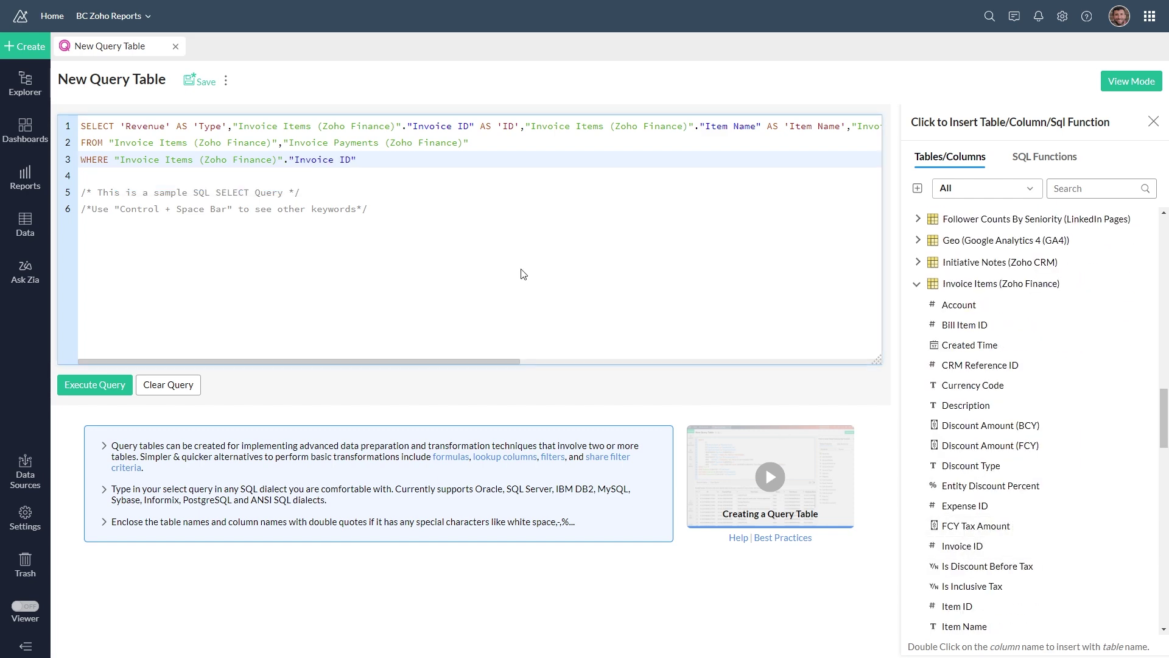
{"action": "type", "text": "="}
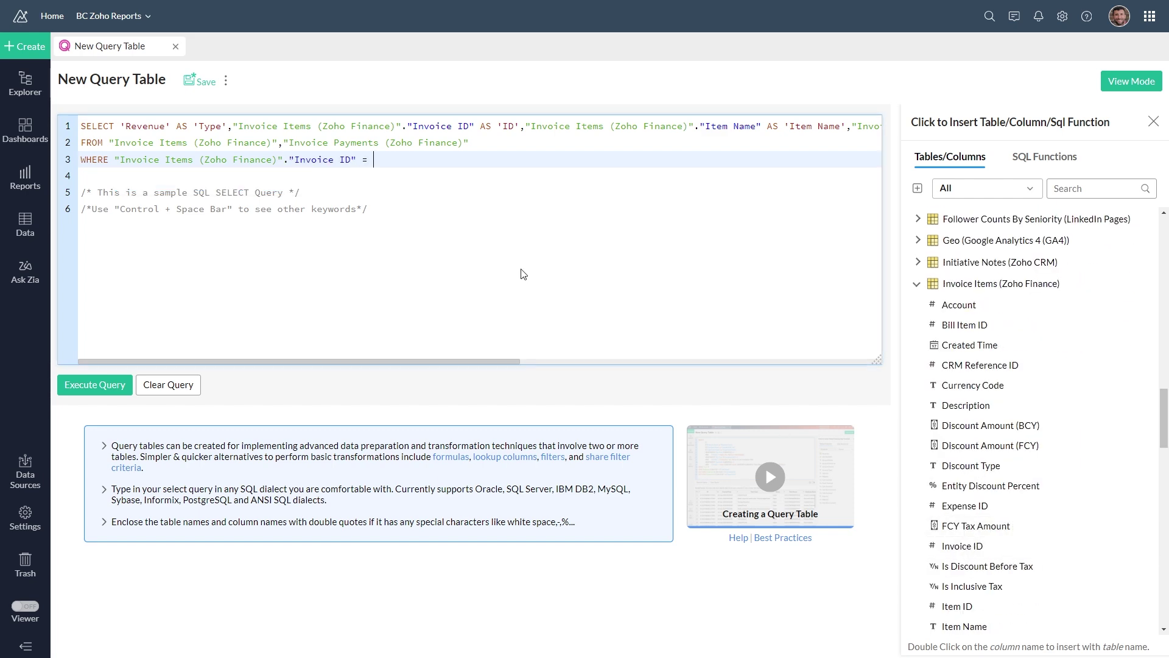
{"action": "left_click", "coordinate": [917, 284]}
{"action": "left_click", "coordinate": [965, 306]}
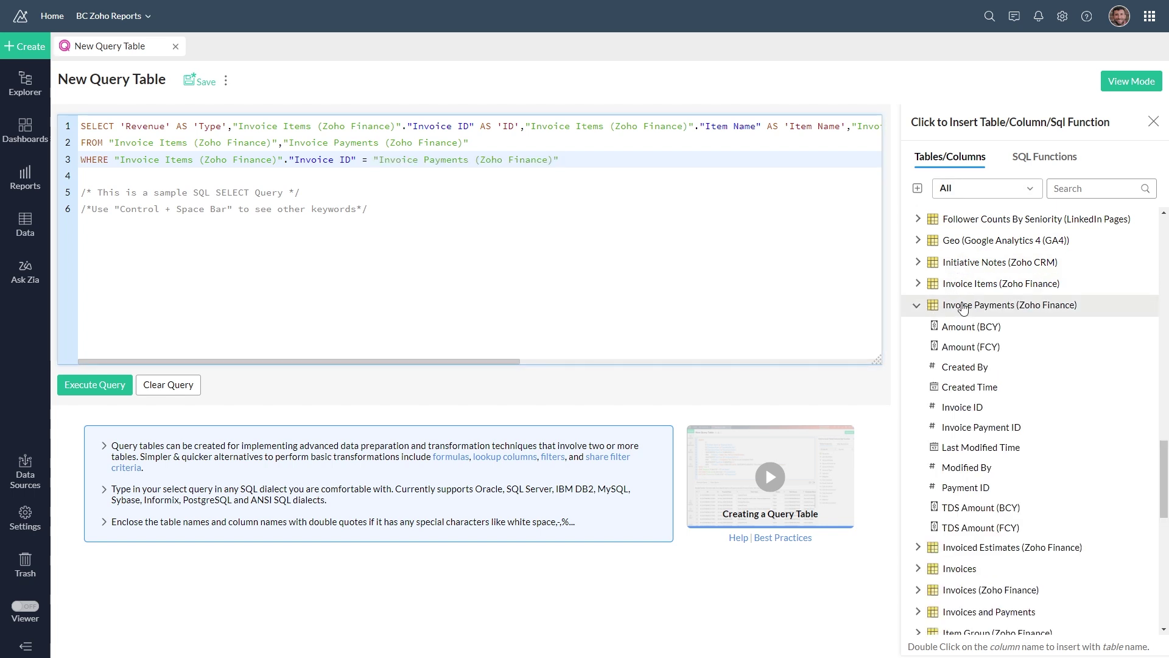
{"action": "type", "text": "."}
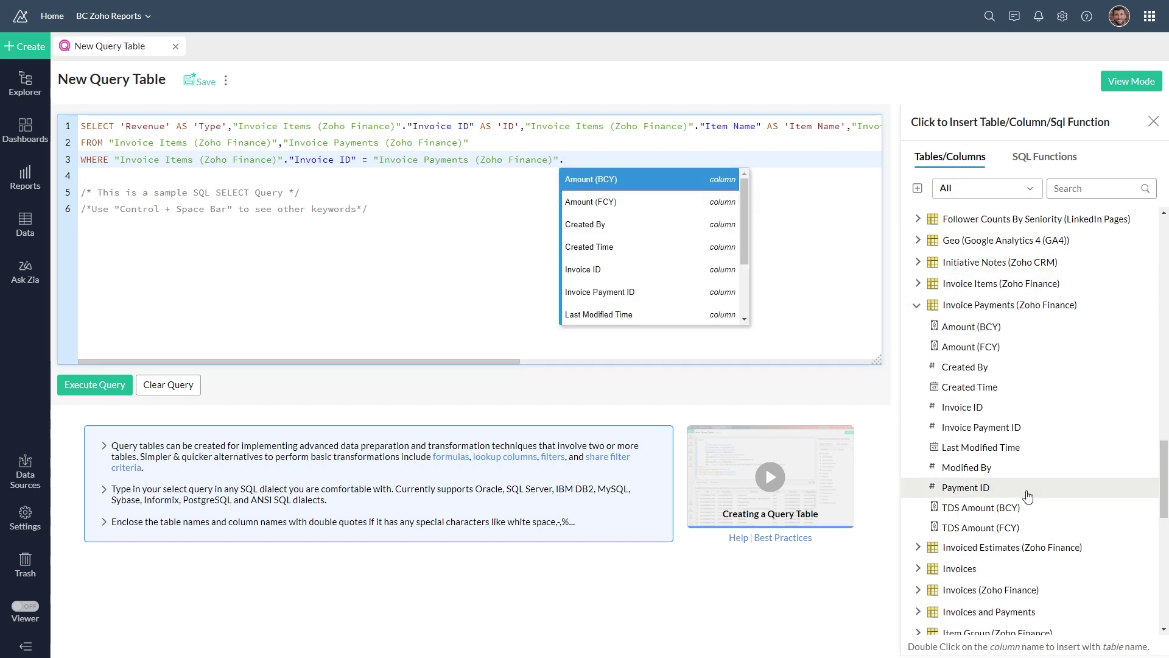
{"action": "left_click", "coordinate": [954, 407]}
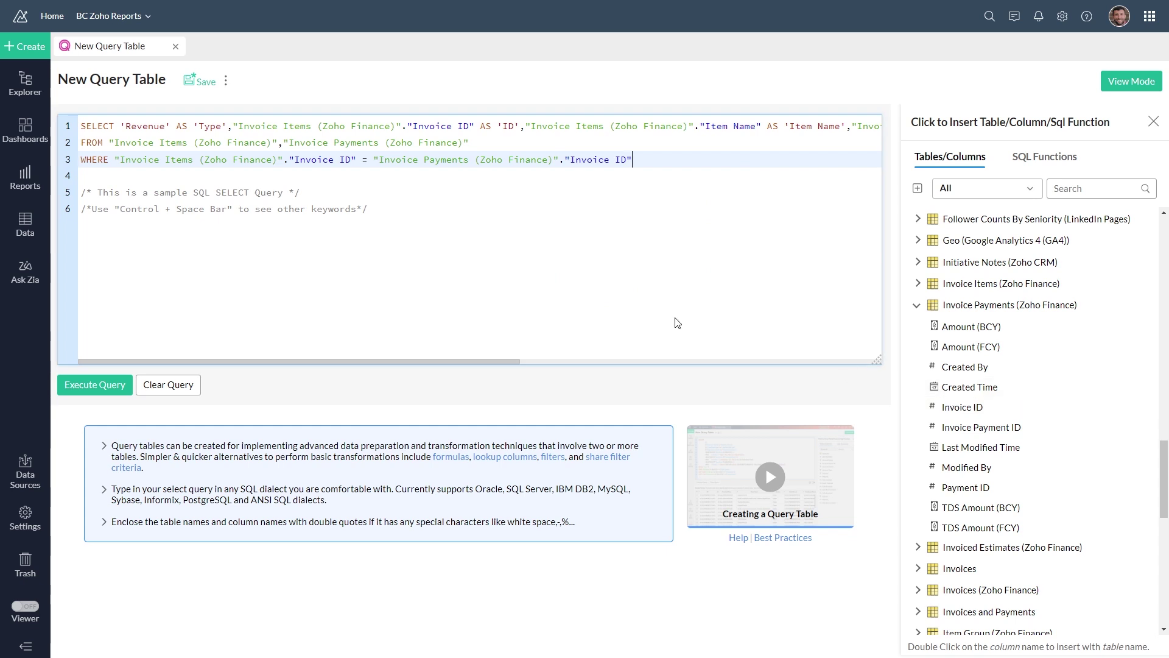
Rename the query table to 'Item Profit and Loss'
{"action": "left_click", "coordinate": [130, 83]}
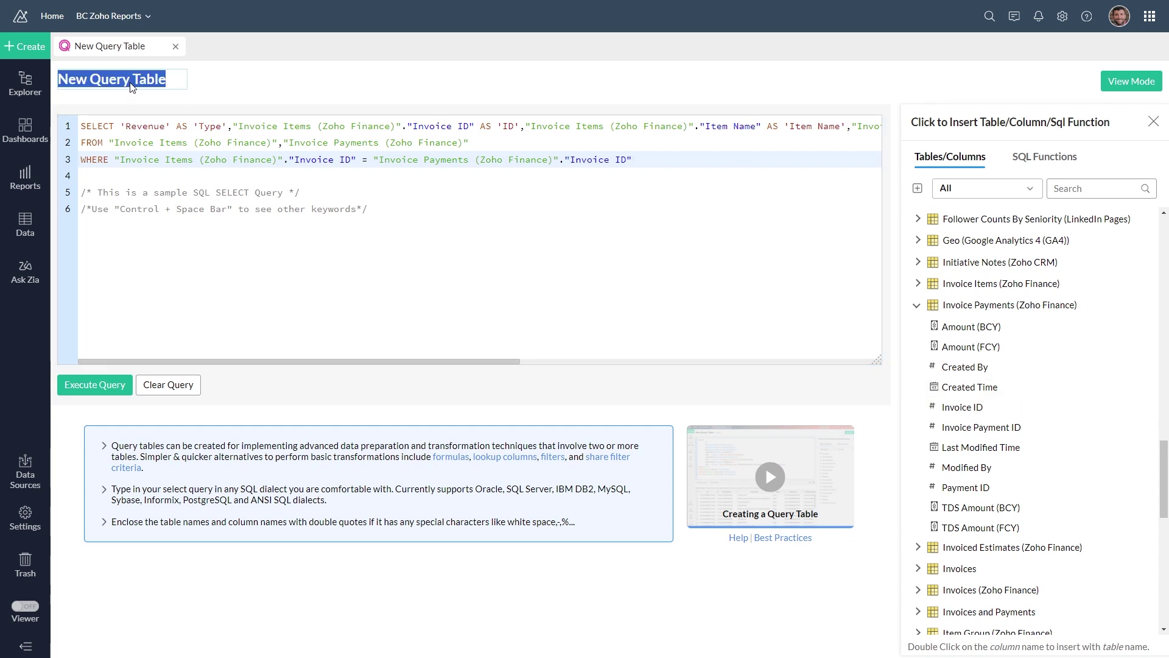
{"action": "type", "text": "Item"}
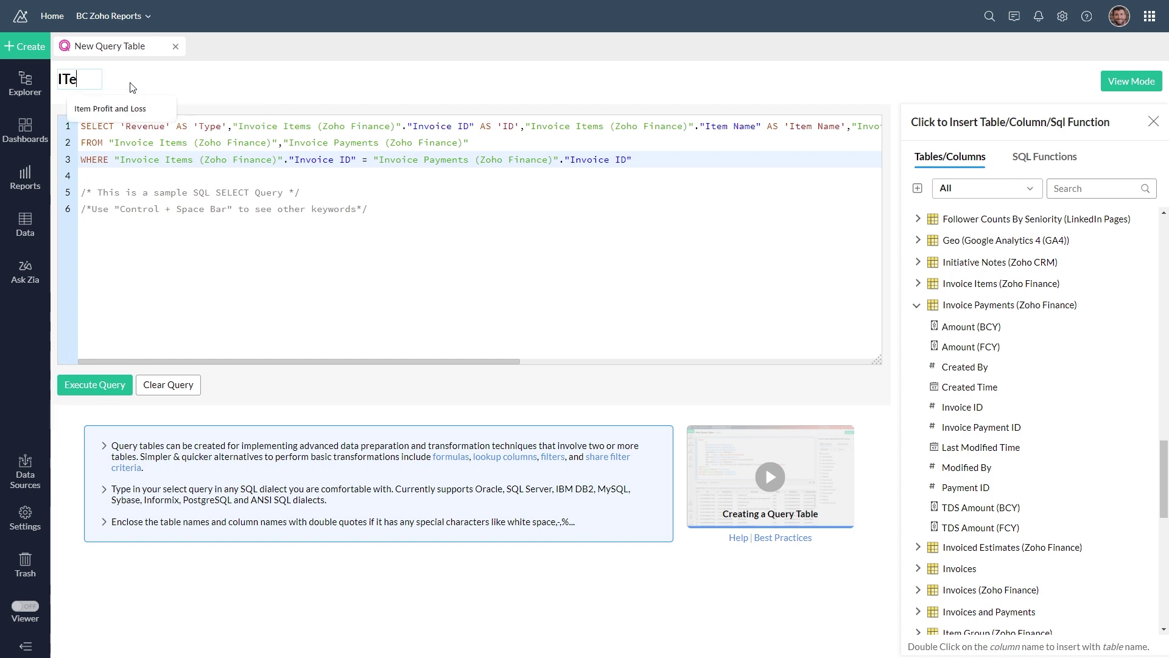
{"action": "key", "text": "BackSpace"}
{"action": "key", "text": "BackSpace"}
{"action": "key", "text": "BackSpace"}
{"action": "type", "text": "tem Profit"}
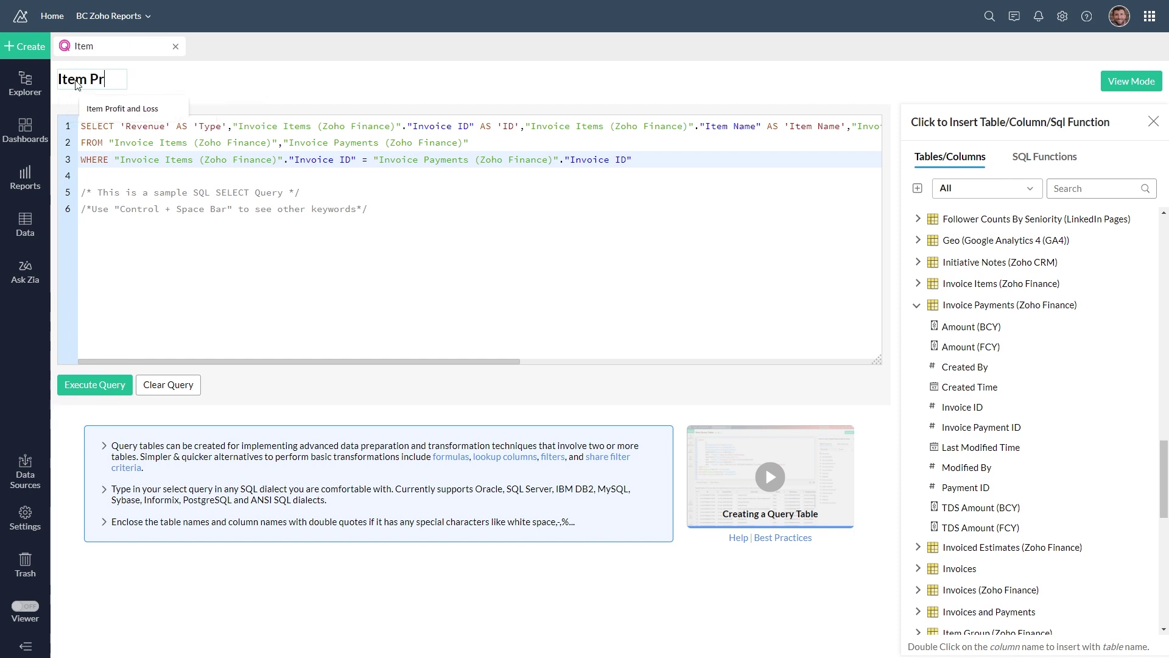
{"action": "left_click", "coordinate": [119, 110]}
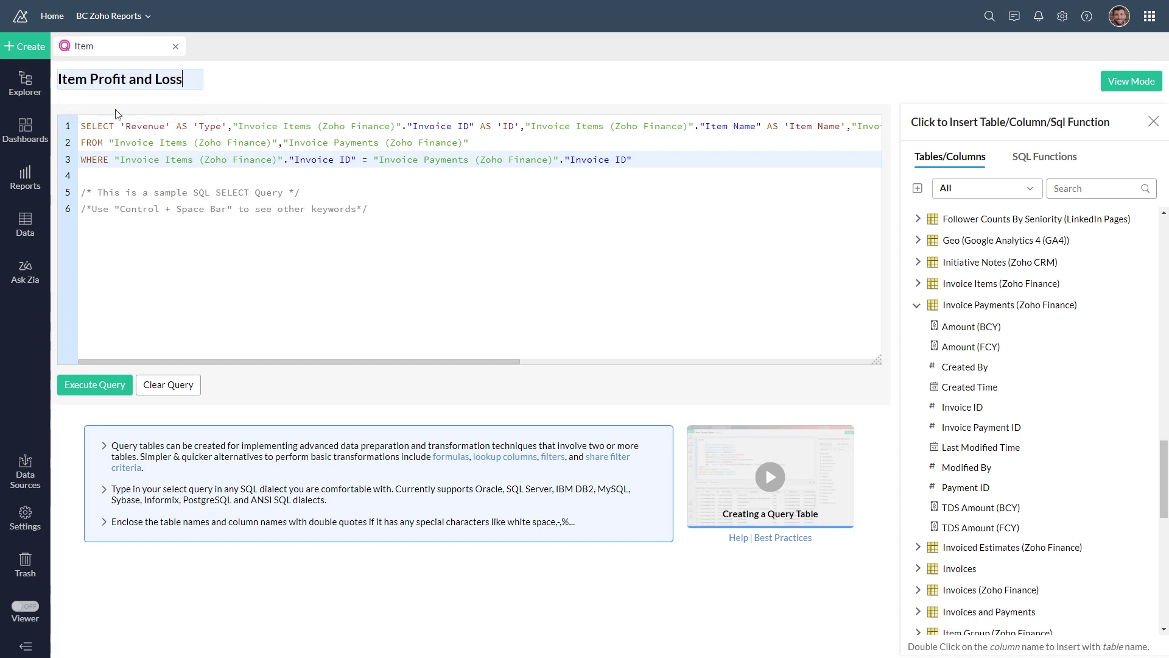
{"action": "left_click", "coordinate": [293, 81]}
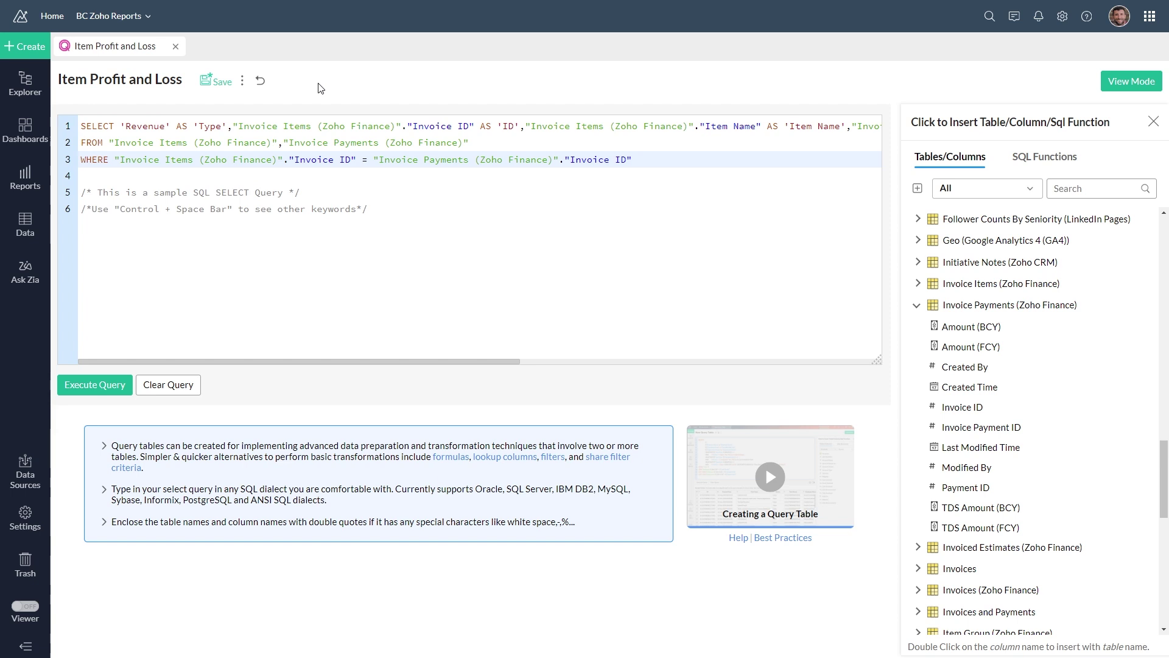
Save the query table into the Vital Reports folder
{"action": "left_click", "coordinate": [217, 85]}
{"action": "left_click", "coordinate": [573, 319]}
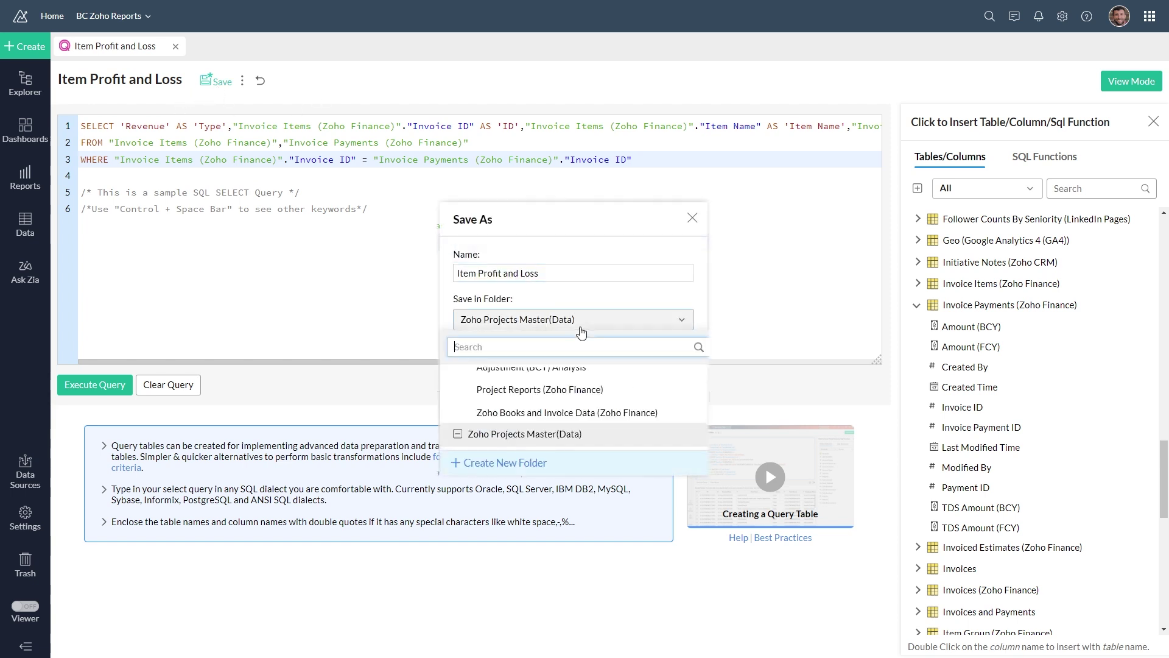
{"action": "scroll", "coordinate": [548, 396], "scroll_direction": "up", "scroll_amount": 10}
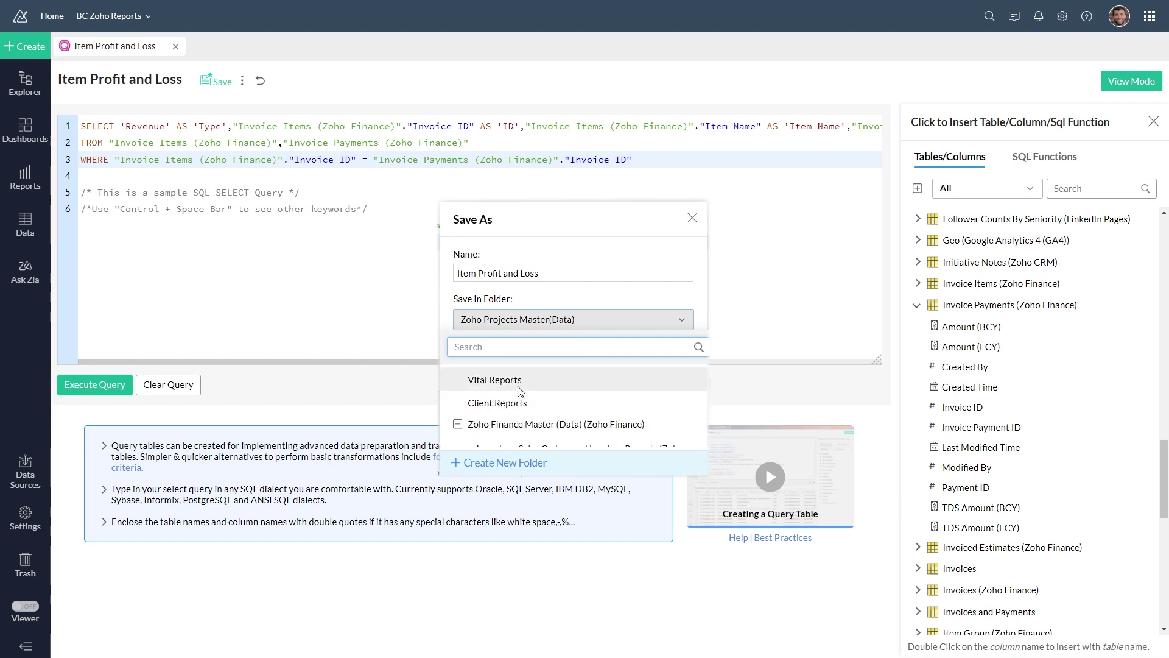
{"action": "left_click", "coordinate": [520, 380]}
{"action": "left_click", "coordinate": [542, 454]}
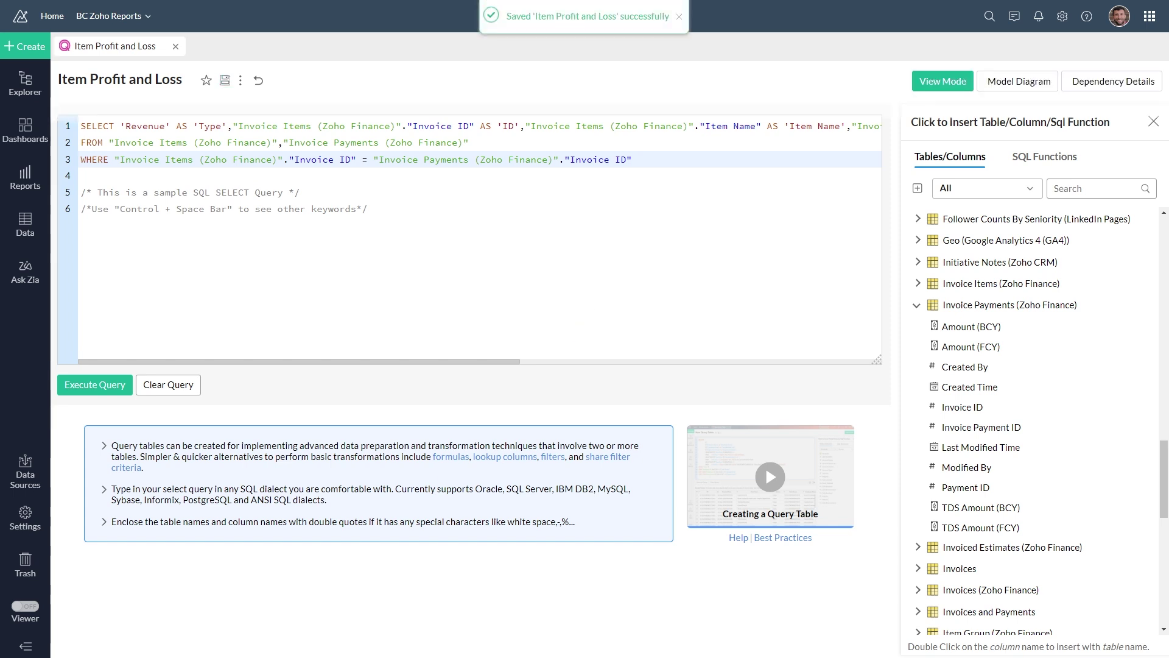
Execute the query to preview Revenue rows with ID, Item Name, Payment Time and Total (BCY)
{"action": "left_click", "coordinate": [96, 393]}
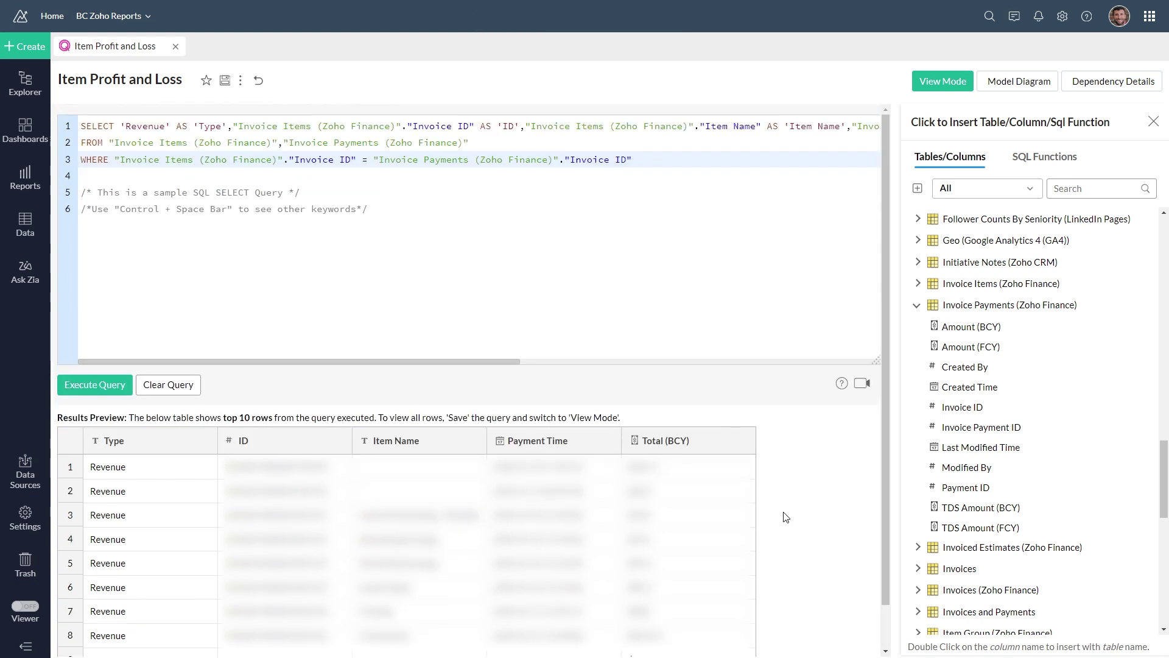
{"action": "left_click", "coordinate": [665, 166]}
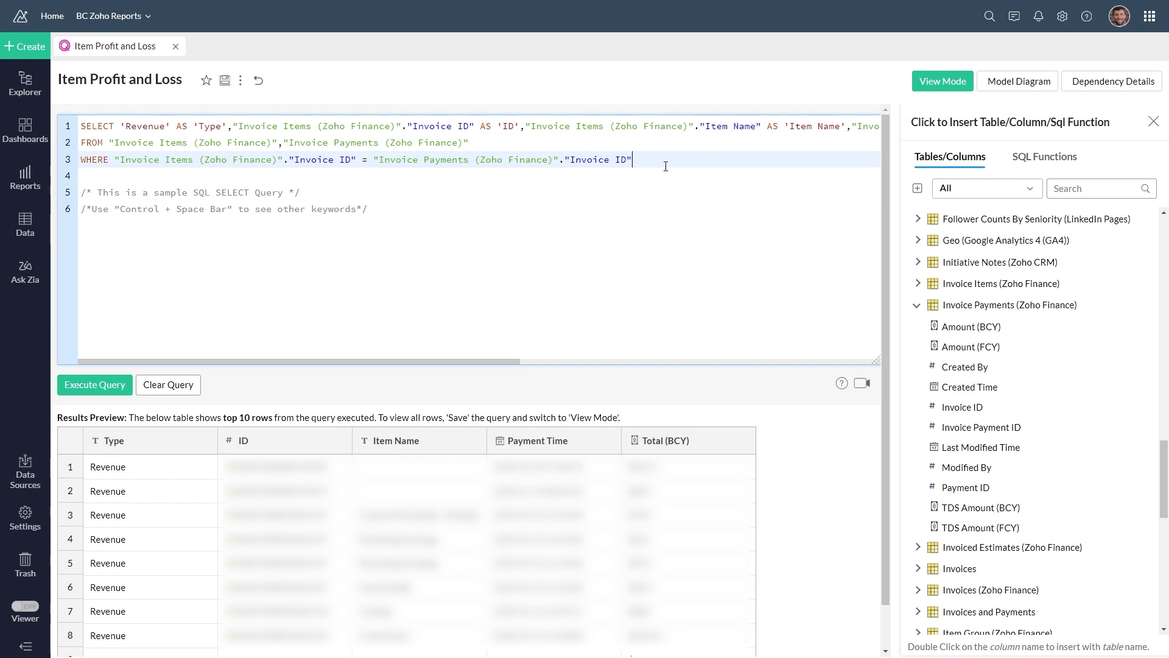
Add a UNION line after the WHERE clause and begin a second SELECT 'Cost',
{"action": "key", "text": "Return"}
{"action": "type", "text": "u"}
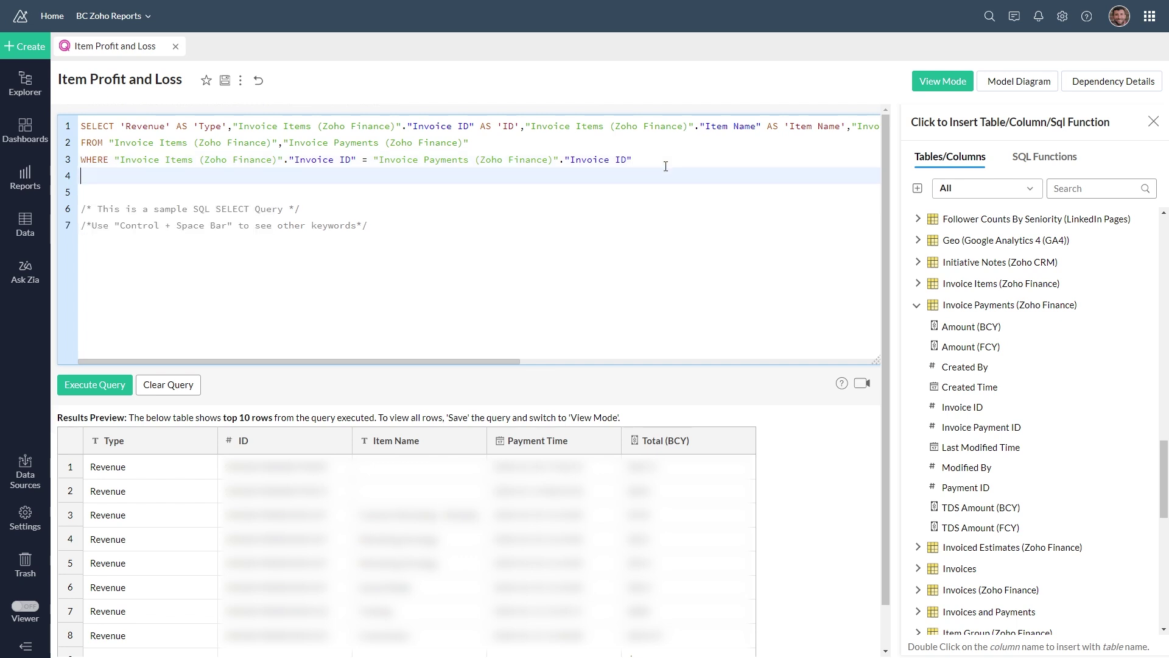
{"action": "type", "text": "NION"}
{"action": "key", "text": "Return"}
{"action": "type", "text": "SELECT"}
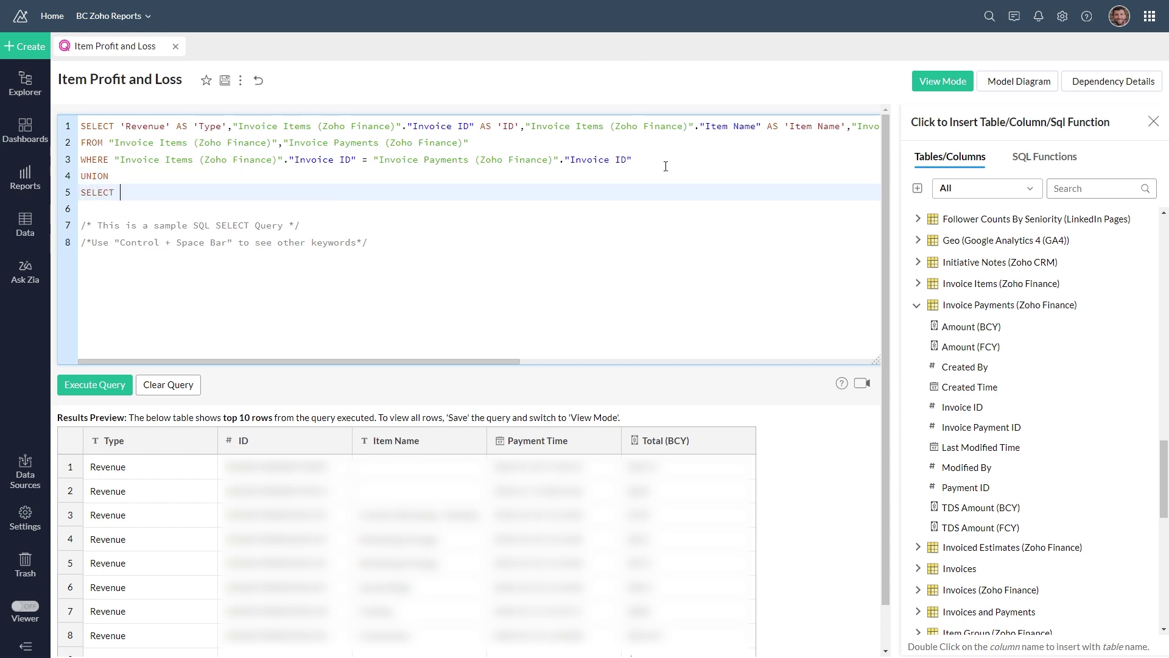
{"action": "key", "text": "ctrl+space"}
{"action": "type", "text": "'Cost"}
{"action": "type", "text": ","}
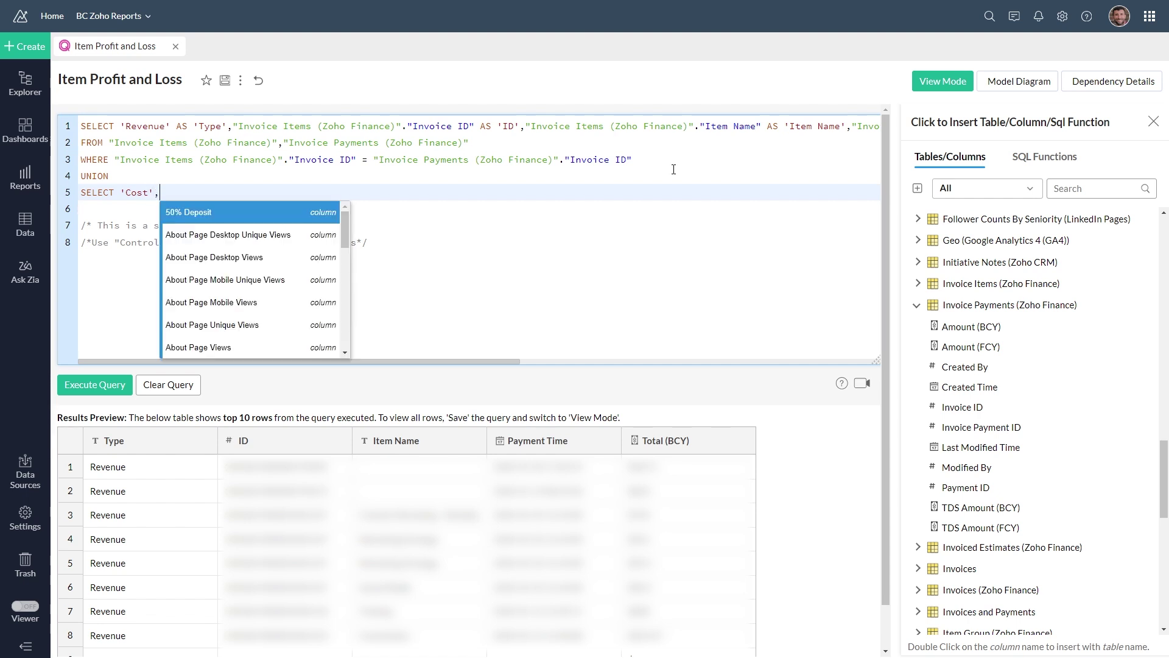
{"action": "left_click", "coordinate": [917, 305]}
Add Bill Item's Bill ID and Item Name columns to the Cost SELECT
{"action": "scroll", "coordinate": [977, 316], "scroll_direction": "up", "scroll_amount": 4}
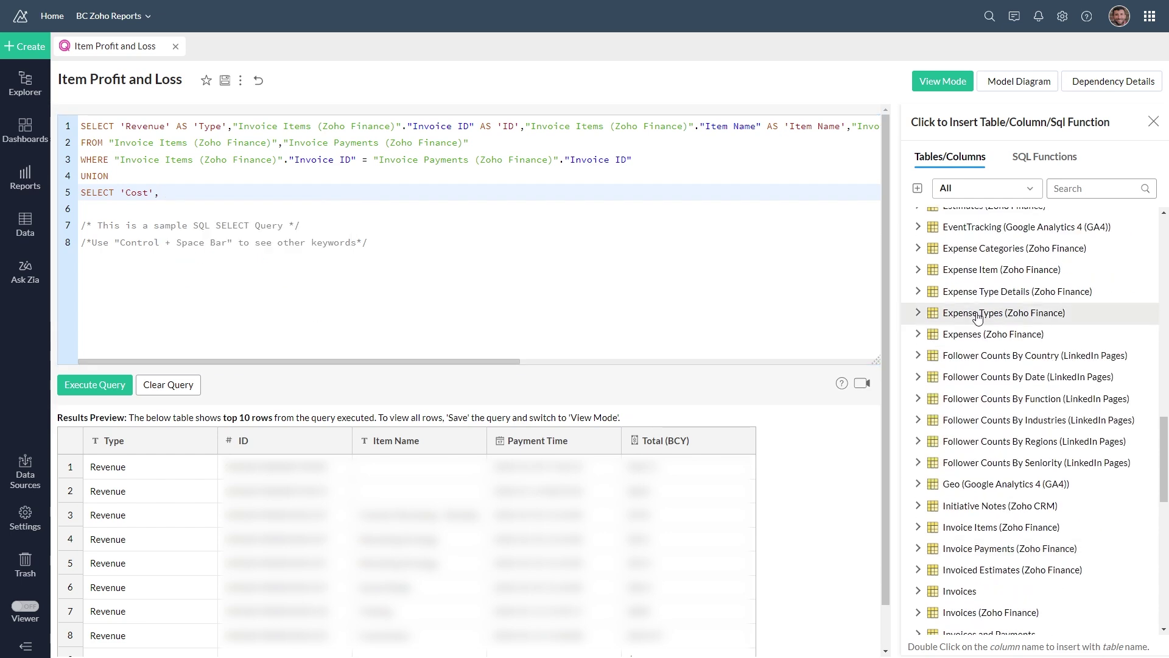
{"action": "scroll", "coordinate": [977, 316], "scroll_direction": "up", "scroll_amount": 15}
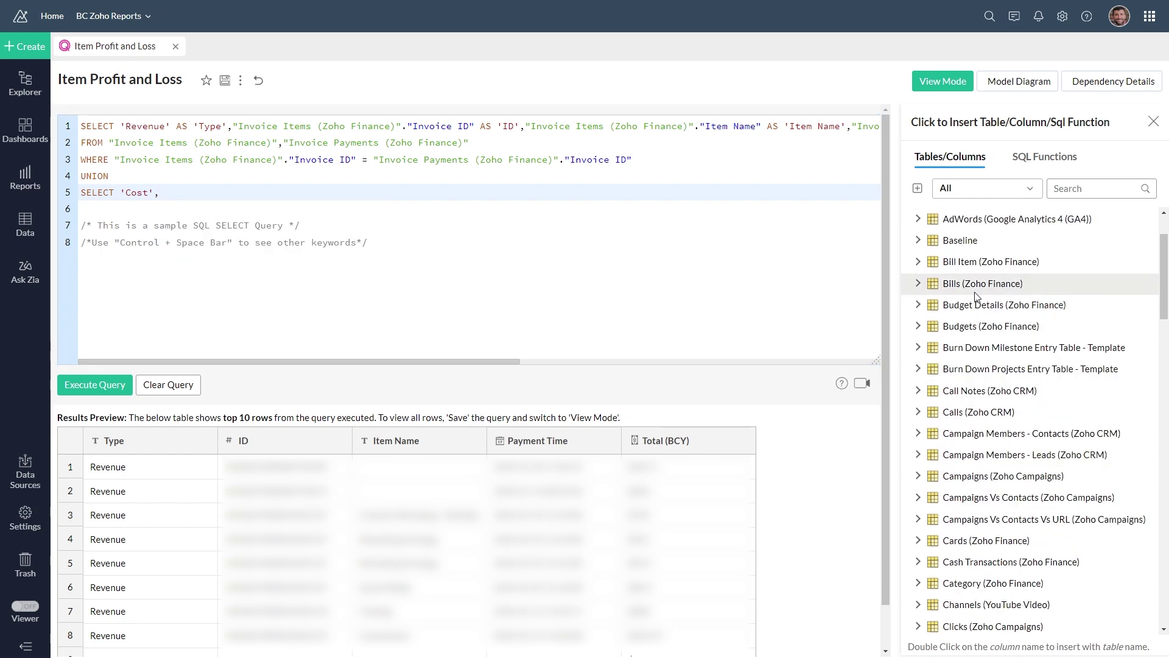
{"action": "left_click", "coordinate": [977, 262]}
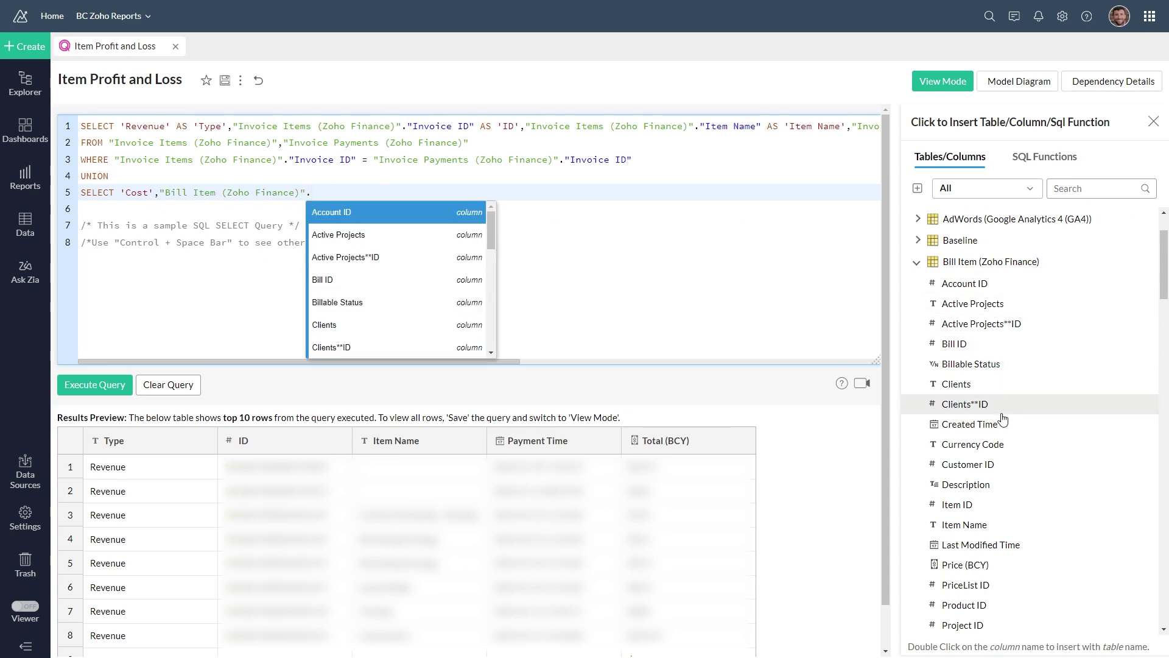
{"action": "left_click", "coordinate": [954, 344]}
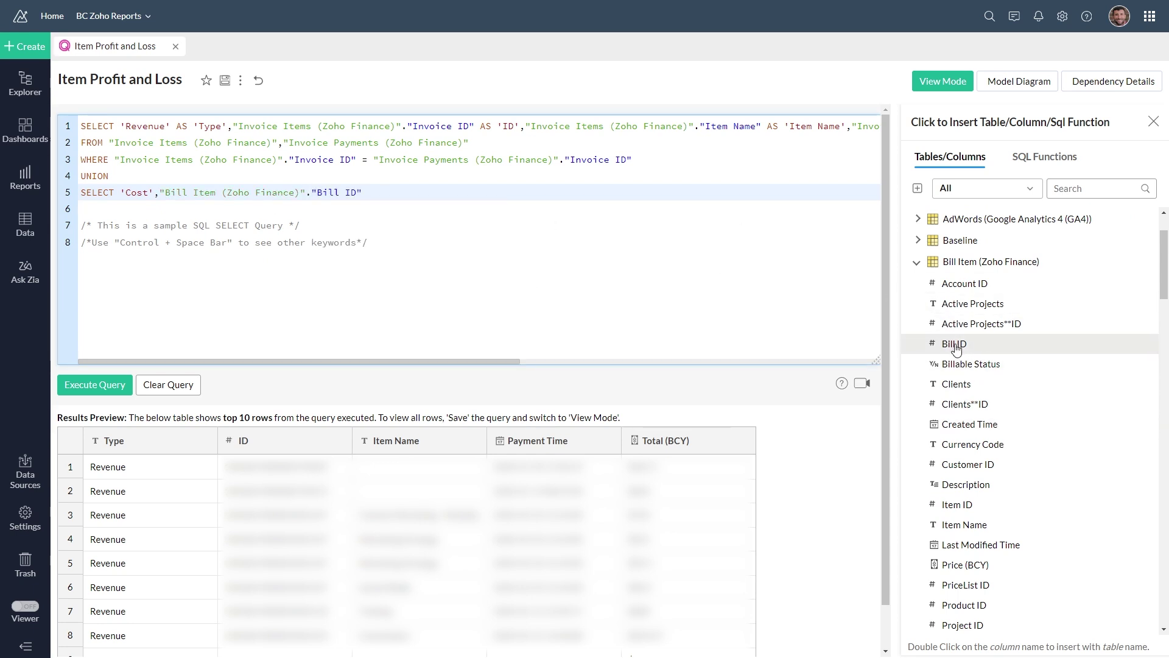
{"action": "type", "text": ","}
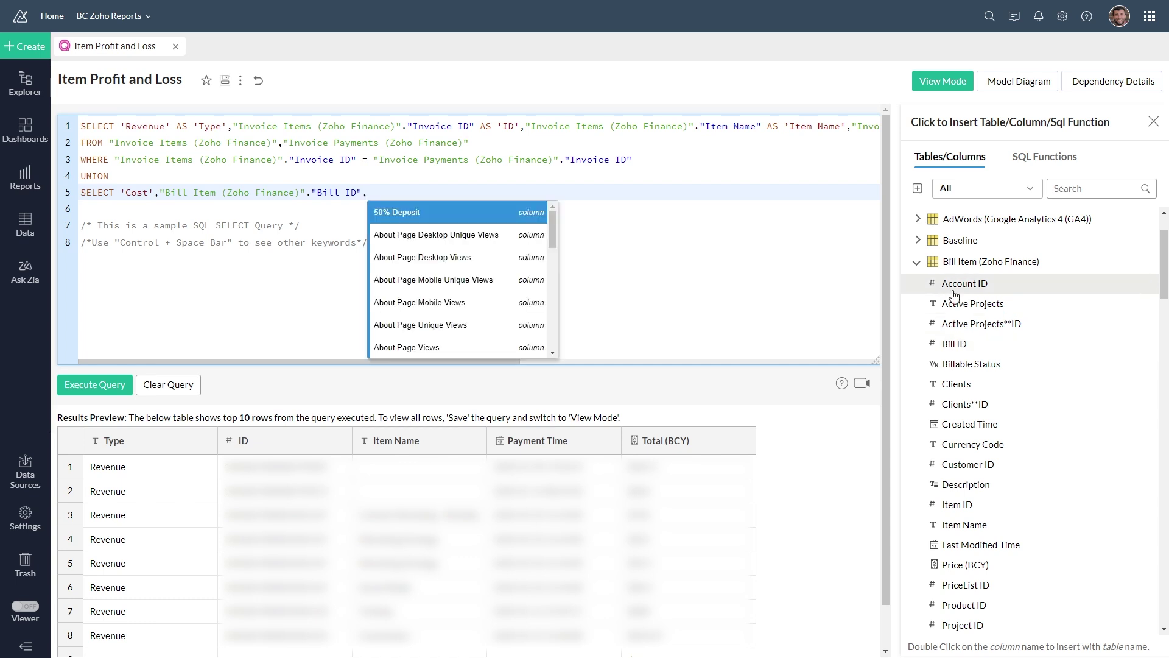
{"action": "left_click", "coordinate": [976, 271]}
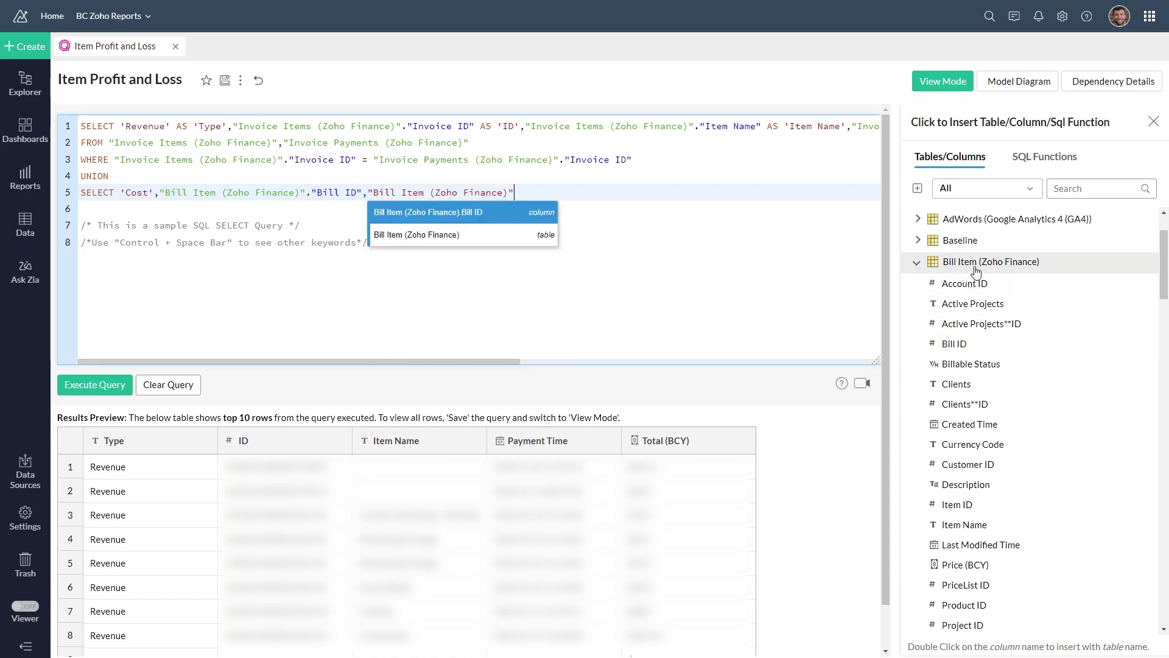
{"action": "left_click", "coordinate": [968, 526]}
{"action": "type", "text": ","}
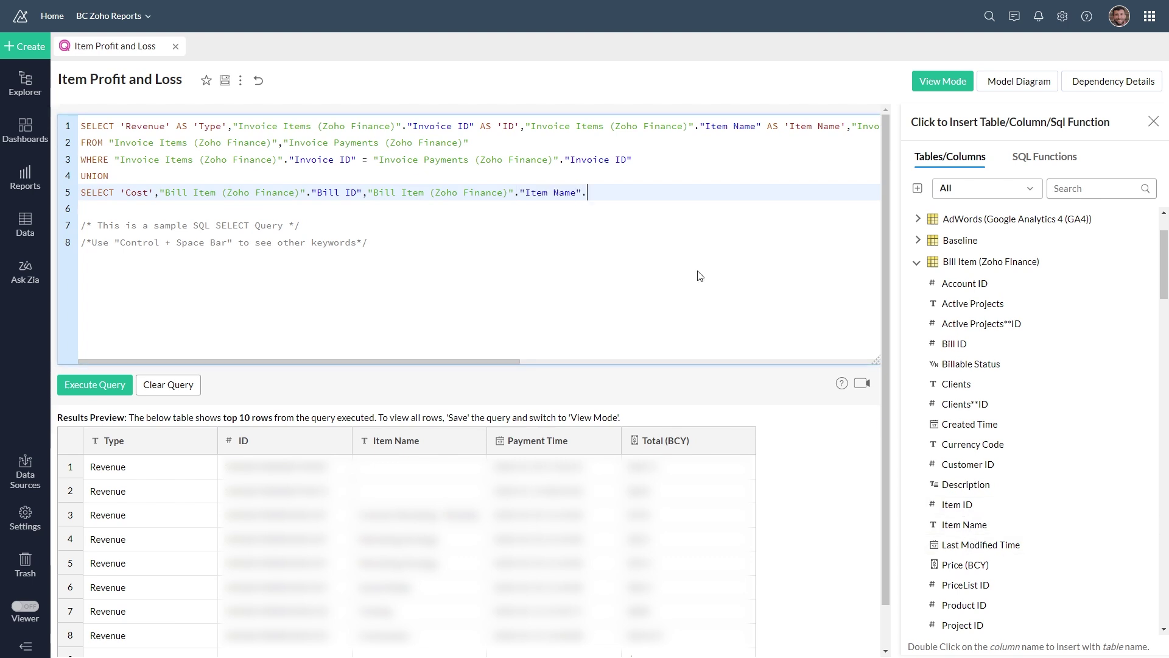
{"action": "type", "text": ","}
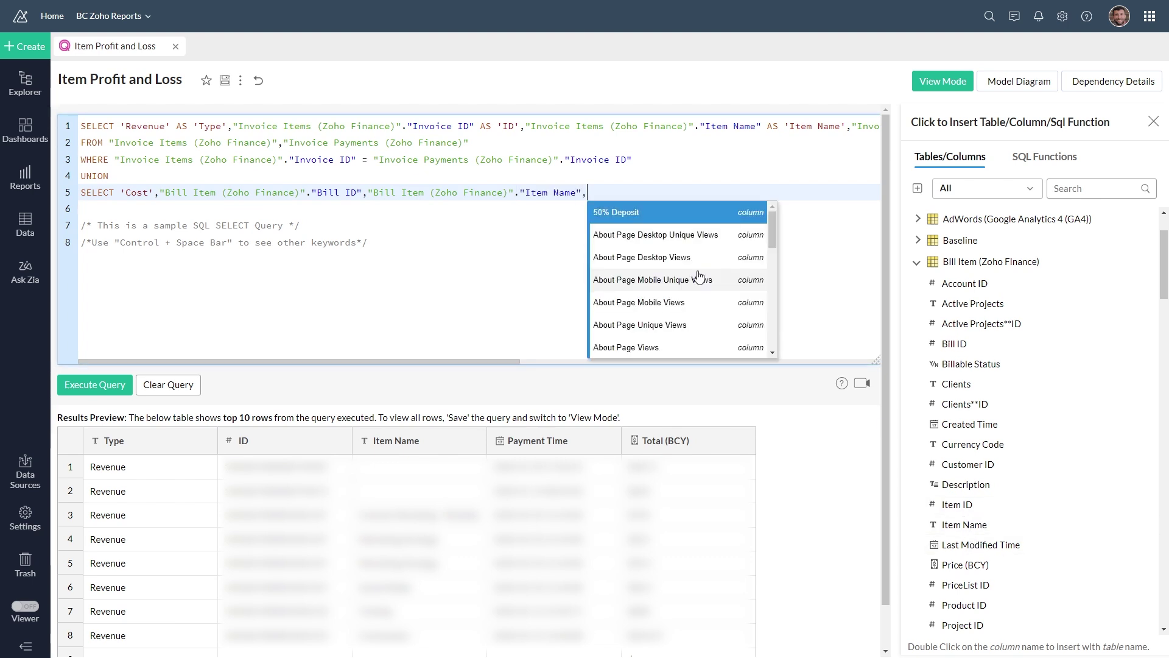
{"action": "left_click", "coordinate": [916, 262]}
Append Payments Made's Created Time column to the Cost SELECT
{"action": "scroll", "coordinate": [976, 339], "scroll_direction": "down", "scroll_amount": 4}
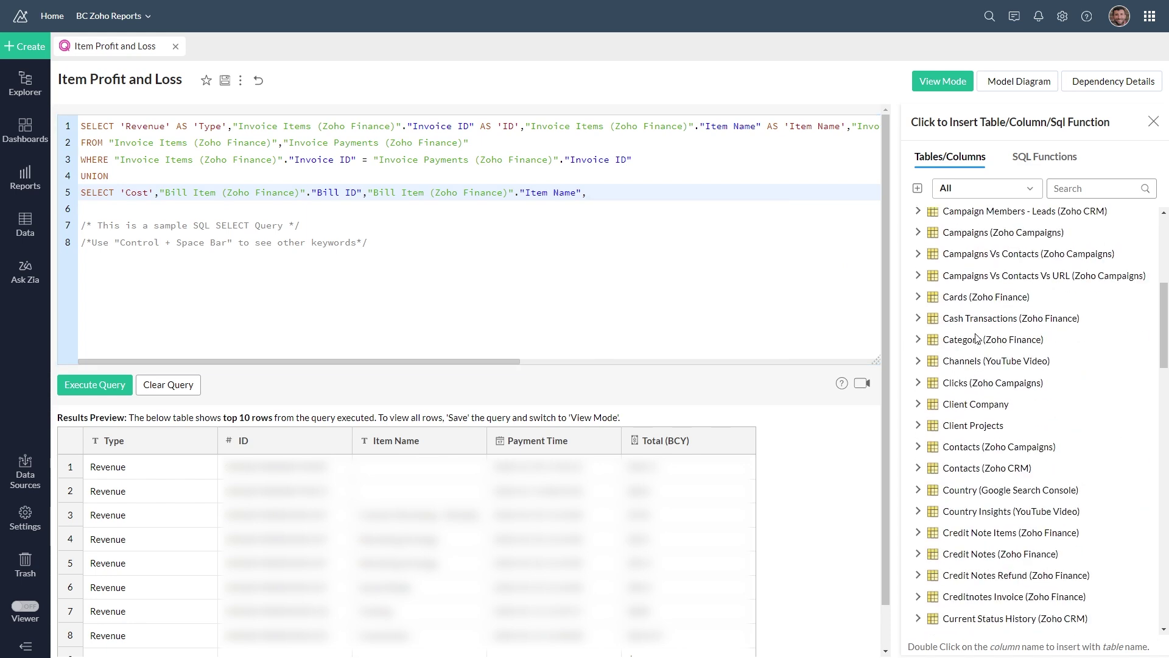
{"action": "scroll", "coordinate": [976, 339], "scroll_direction": "down", "scroll_amount": 15}
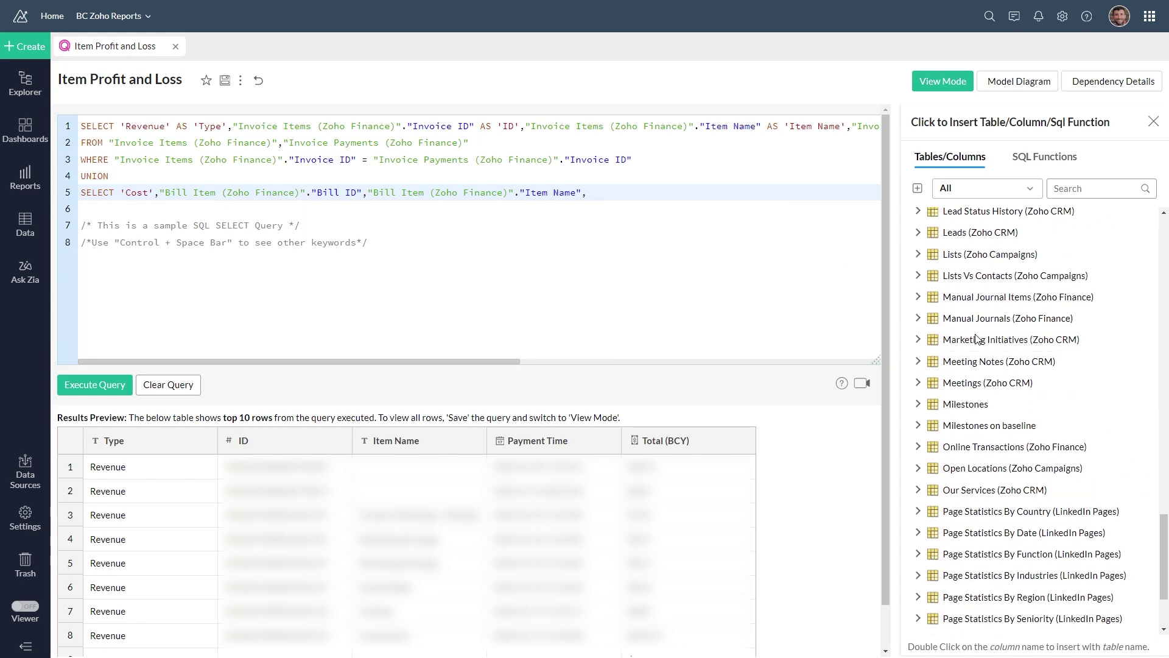
{"action": "scroll", "coordinate": [976, 339], "scroll_direction": "down", "scroll_amount": 5}
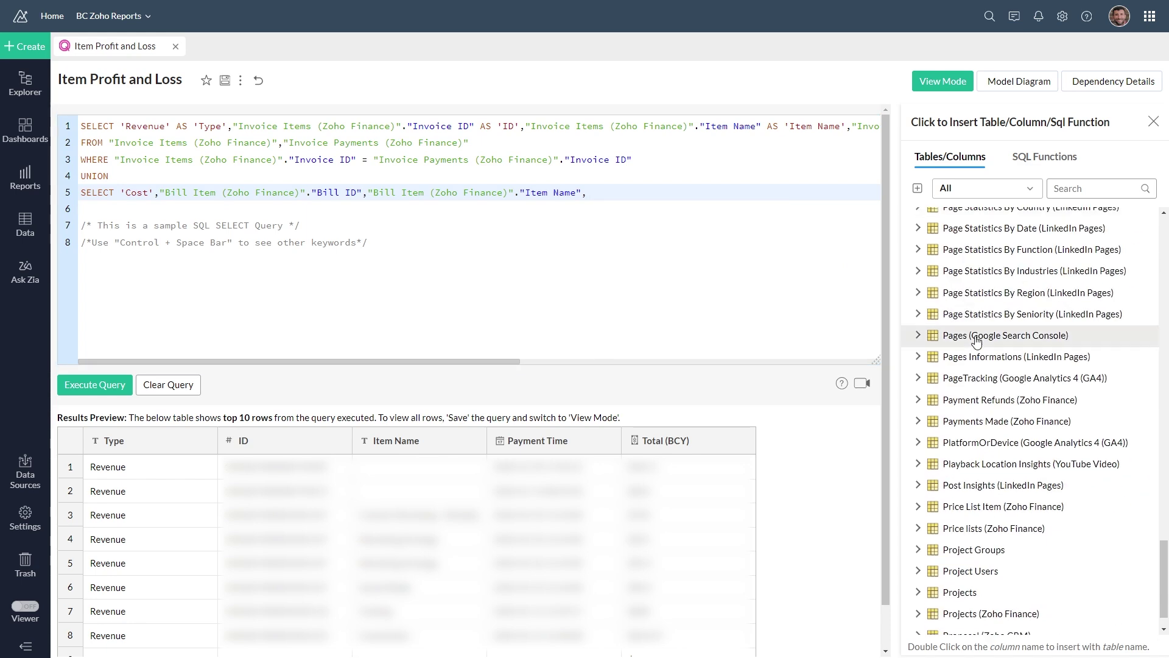
{"action": "left_click", "coordinate": [1005, 421]}
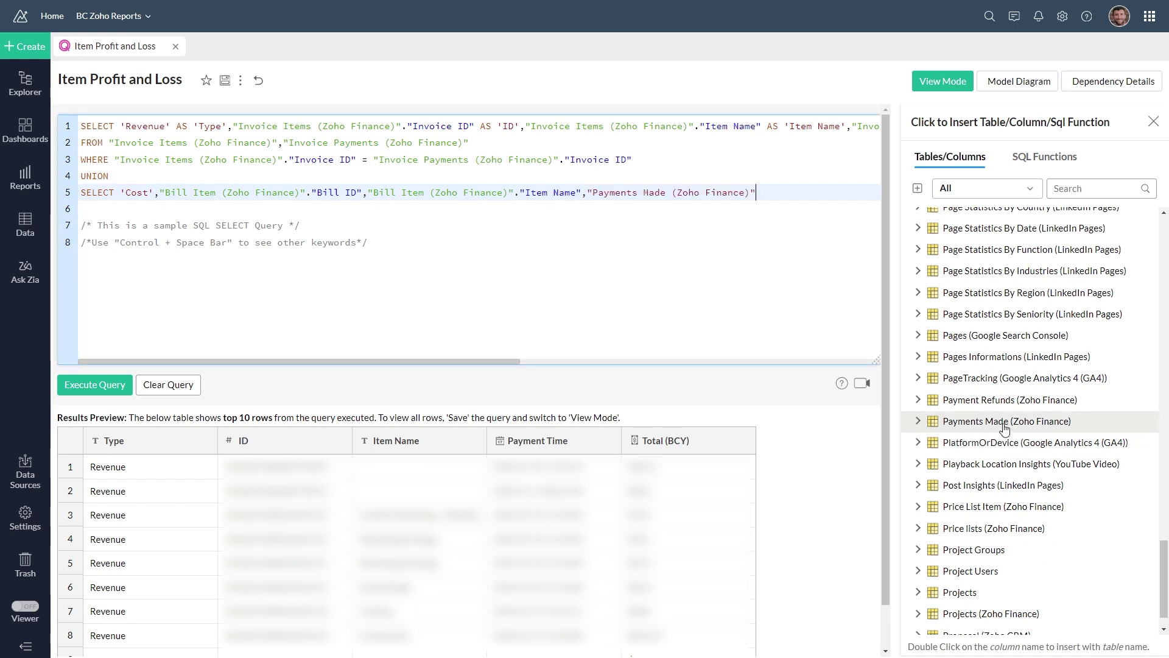
{"action": "type", "text": "."}
{"action": "left_click", "coordinate": [918, 421]}
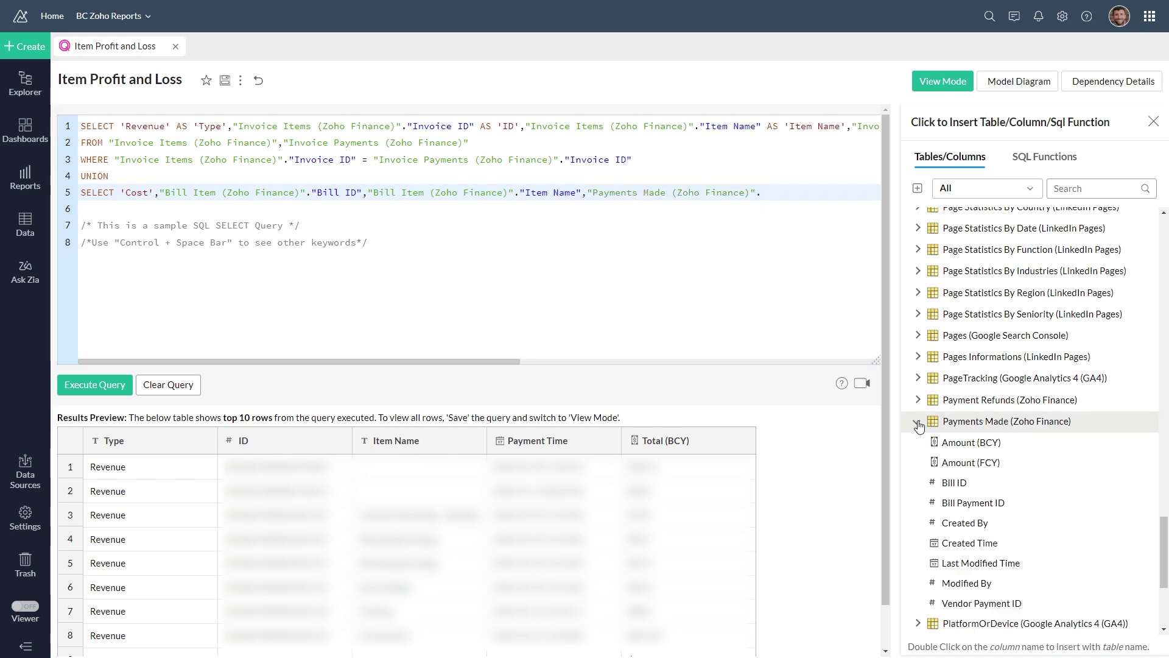
{"action": "left_click", "coordinate": [975, 547]}
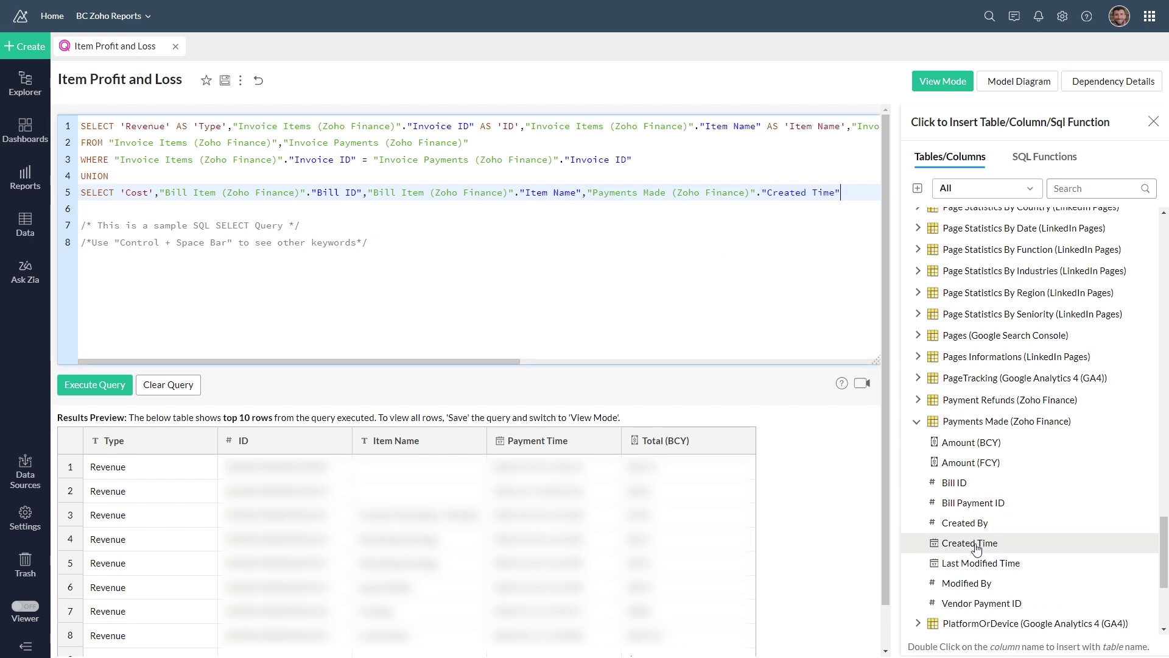
{"action": "type", "text": ","}
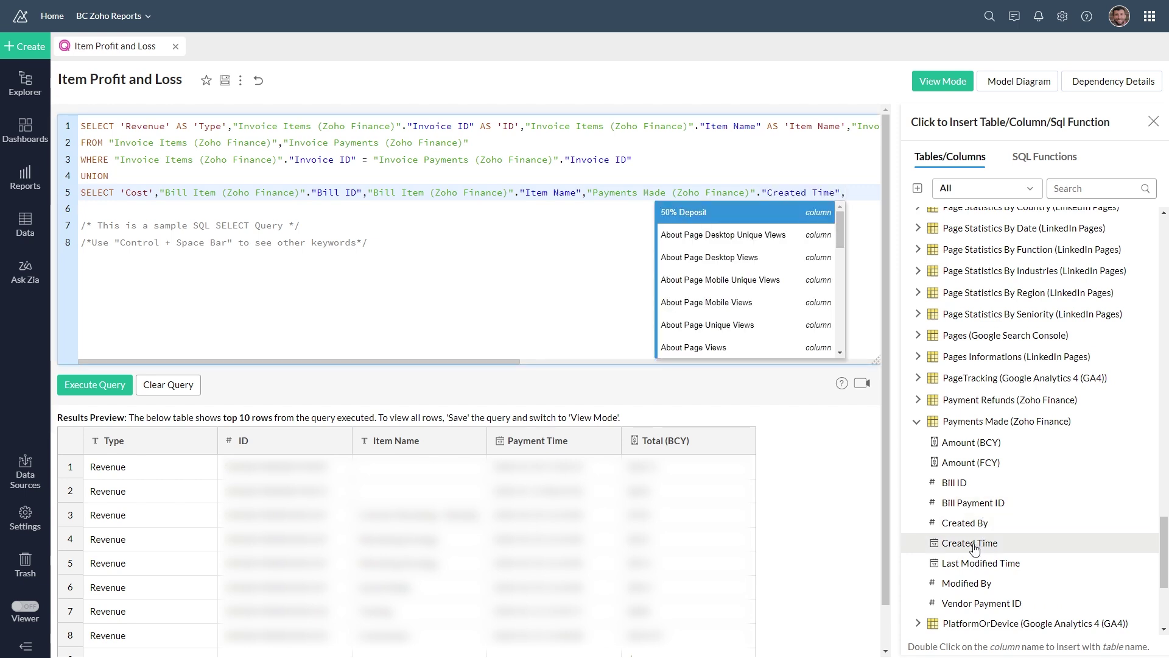
Append Bill Item's Total (BCY) column to the Cost SELECT
{"action": "scroll", "coordinate": [986, 390], "scroll_direction": "up", "scroll_amount": 15}
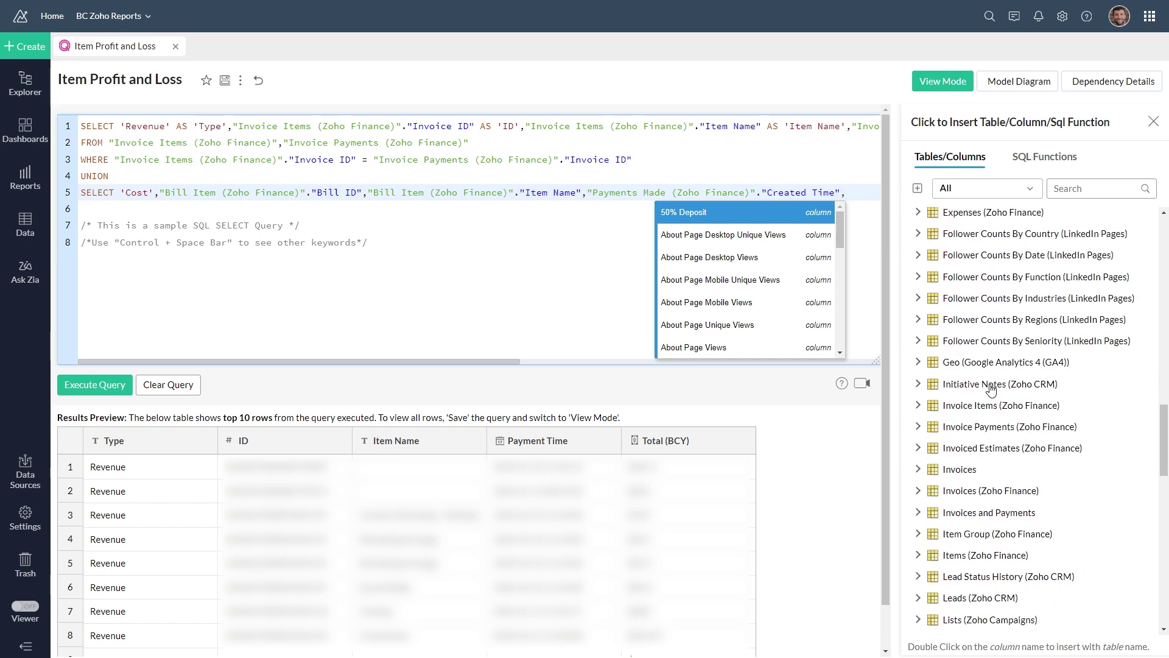
{"action": "scroll", "coordinate": [974, 389], "scroll_direction": "up", "scroll_amount": 10}
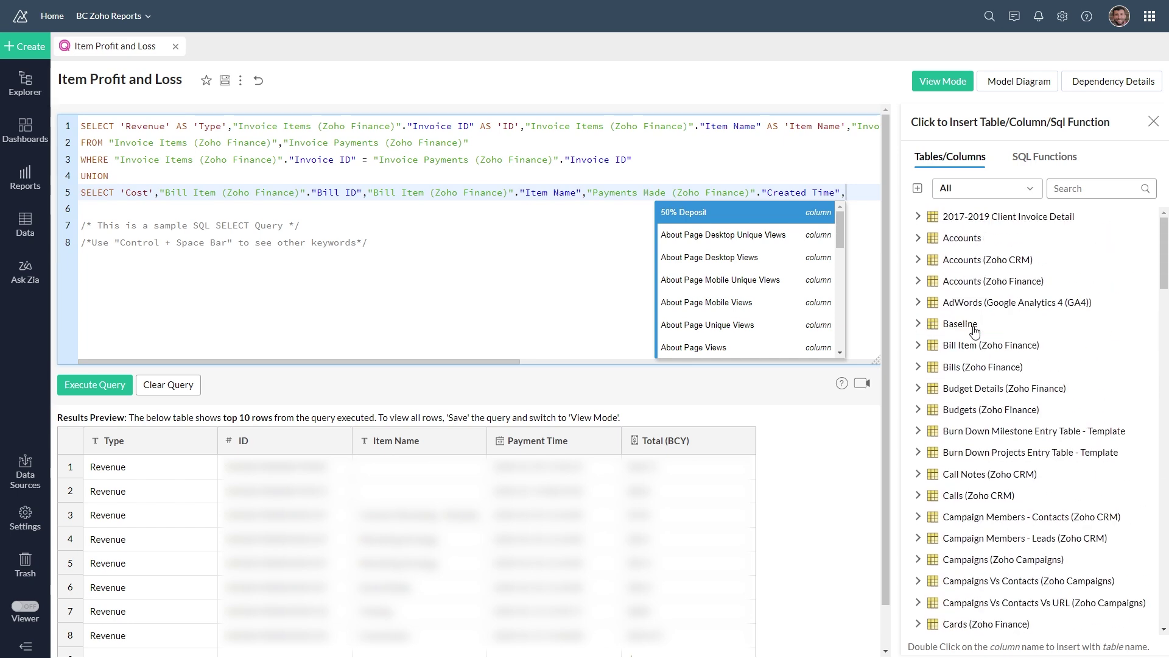
{"action": "left_click", "coordinate": [952, 345]}
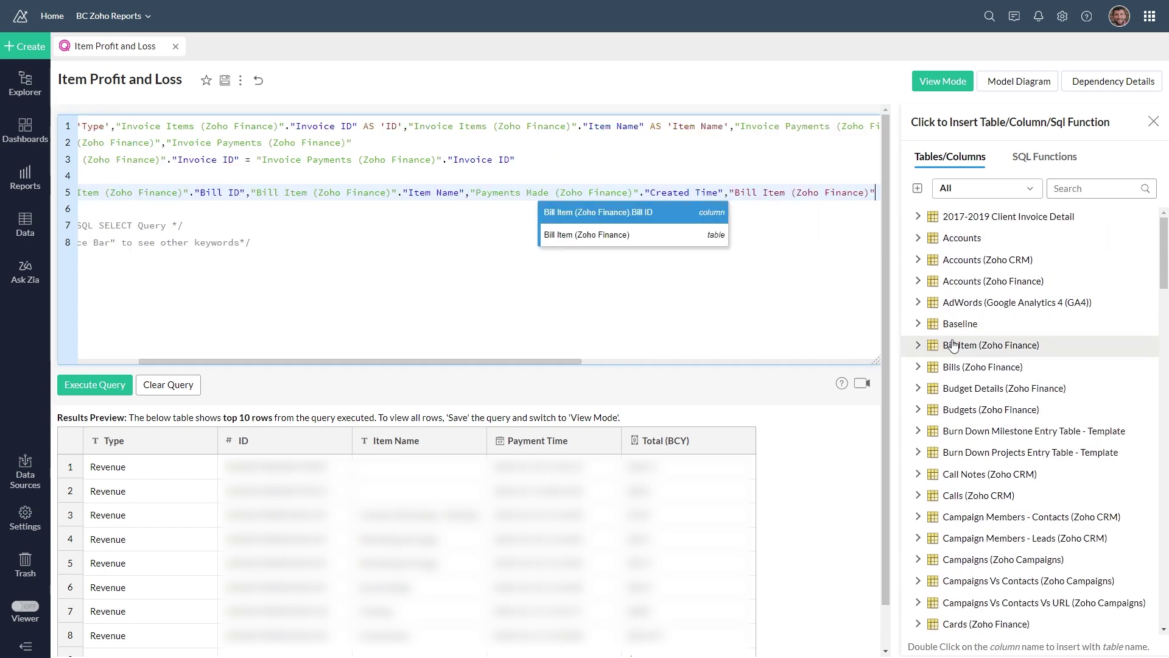
{"action": "type", "text": "."}
{"action": "left_click", "coordinate": [917, 345]}
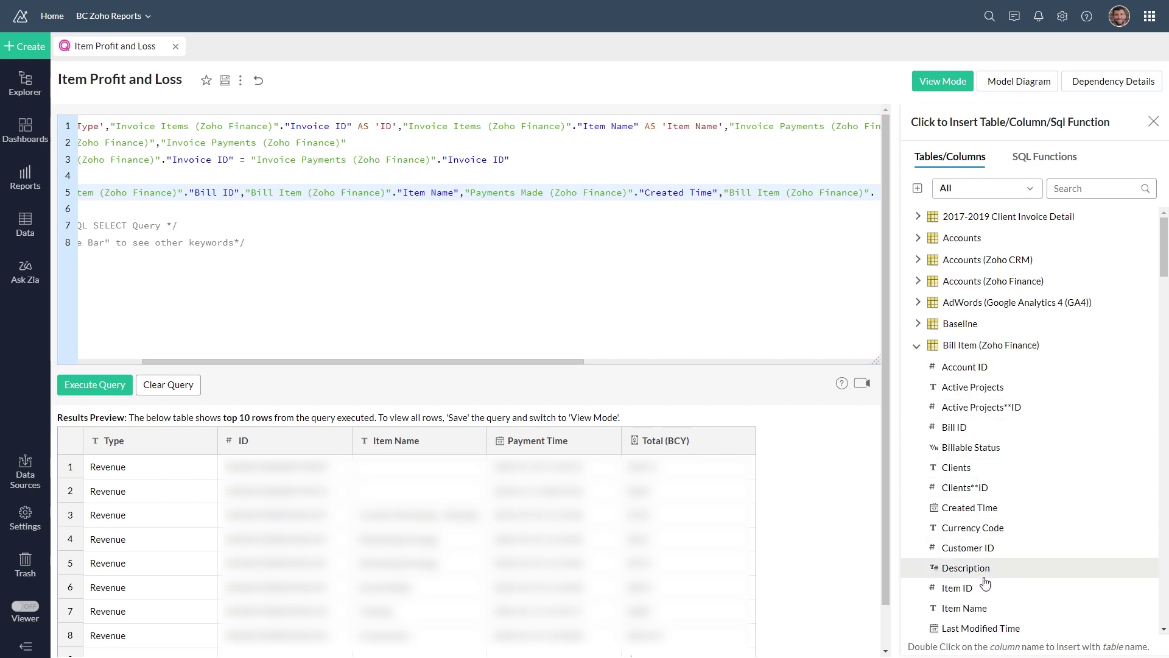
{"action": "scroll", "coordinate": [980, 580], "scroll_direction": "down", "scroll_amount": 4}
{"action": "scroll", "coordinate": [974, 548], "scroll_direction": "down", "scroll_amount": 1}
{"action": "left_click", "coordinate": [968, 525]}
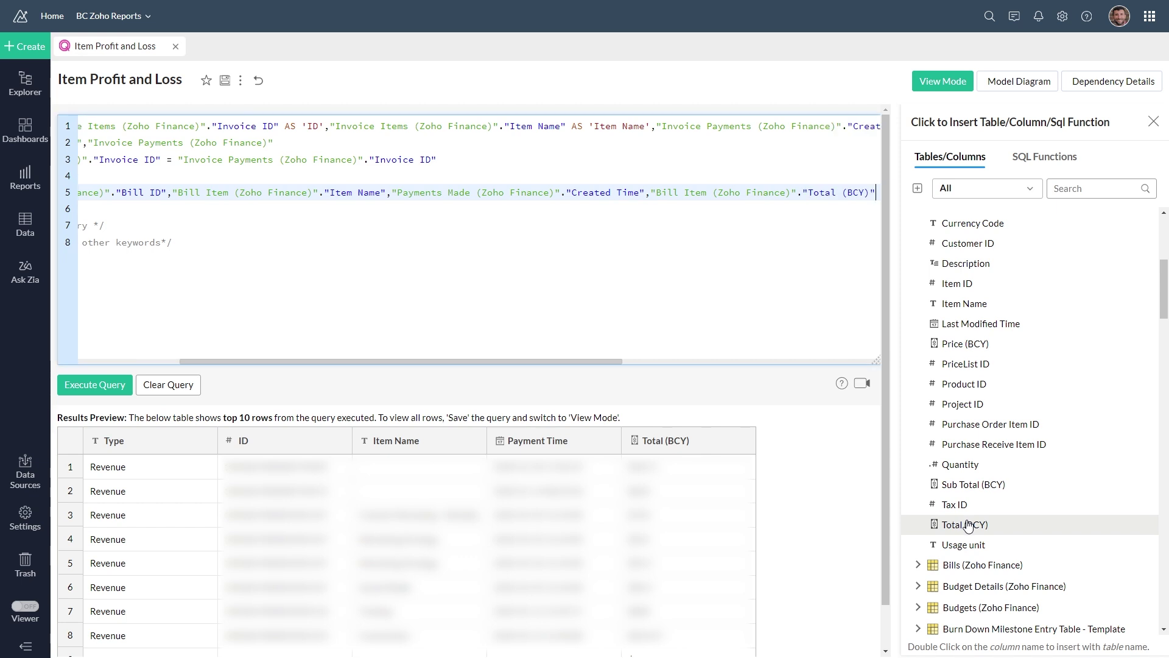
Write FROM with Bill Item and Payments Made as the Cost query's source tables
{"action": "key", "text": "Return"}
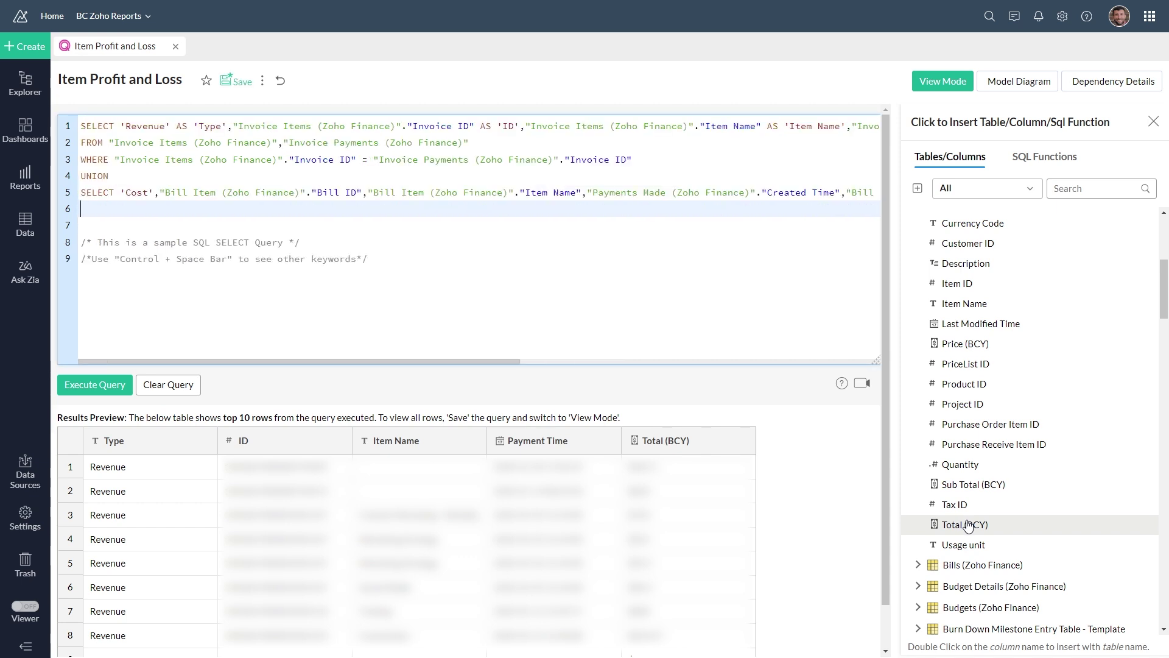
{"action": "type", "text": "FROM"}
{"action": "scroll", "coordinate": [962, 287], "scroll_direction": "up", "scroll_amount": 4}
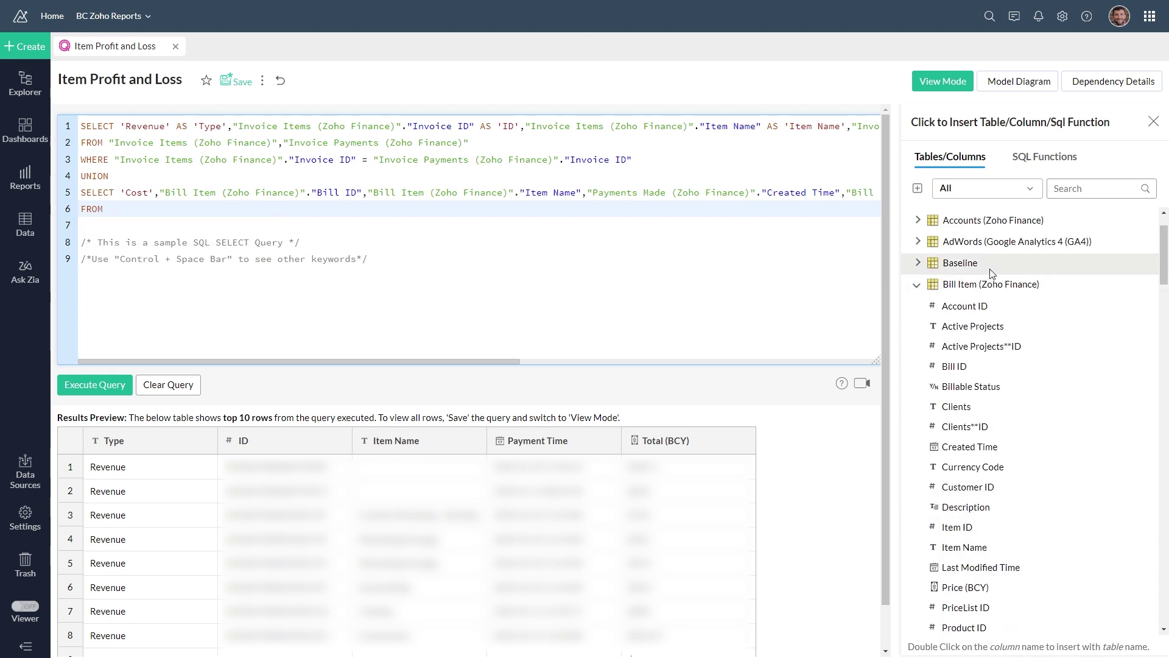
{"action": "left_click", "coordinate": [962, 285]}
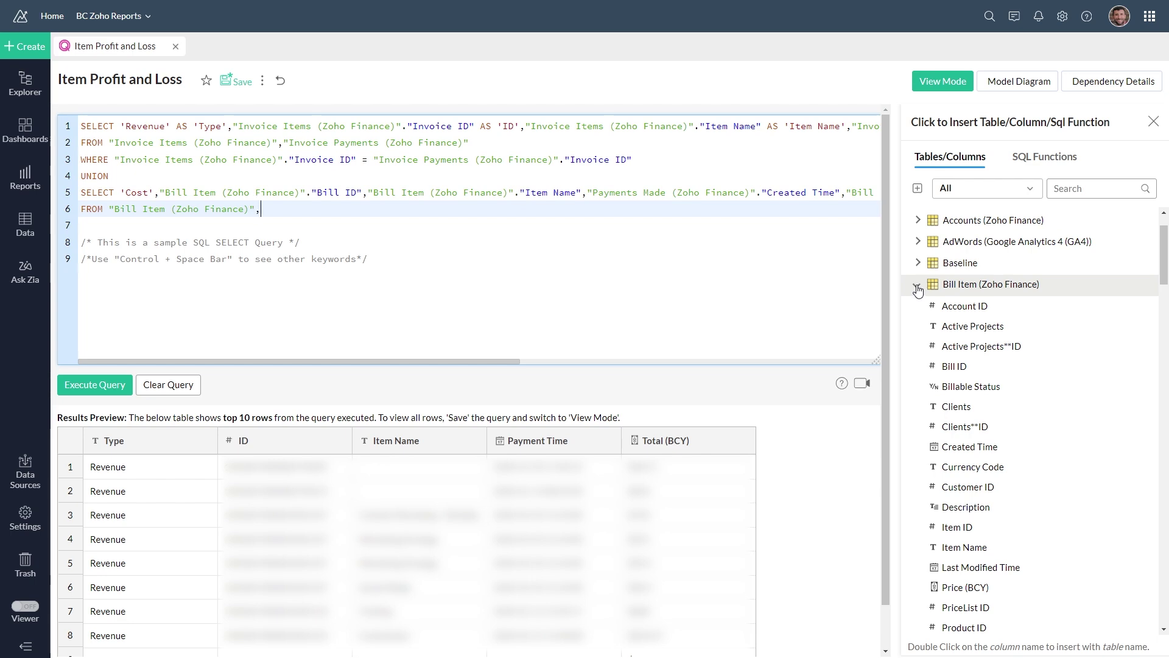
{"action": "left_click", "coordinate": [918, 286]}
{"action": "scroll", "coordinate": [998, 414], "scroll_direction": "down", "scroll_amount": 15}
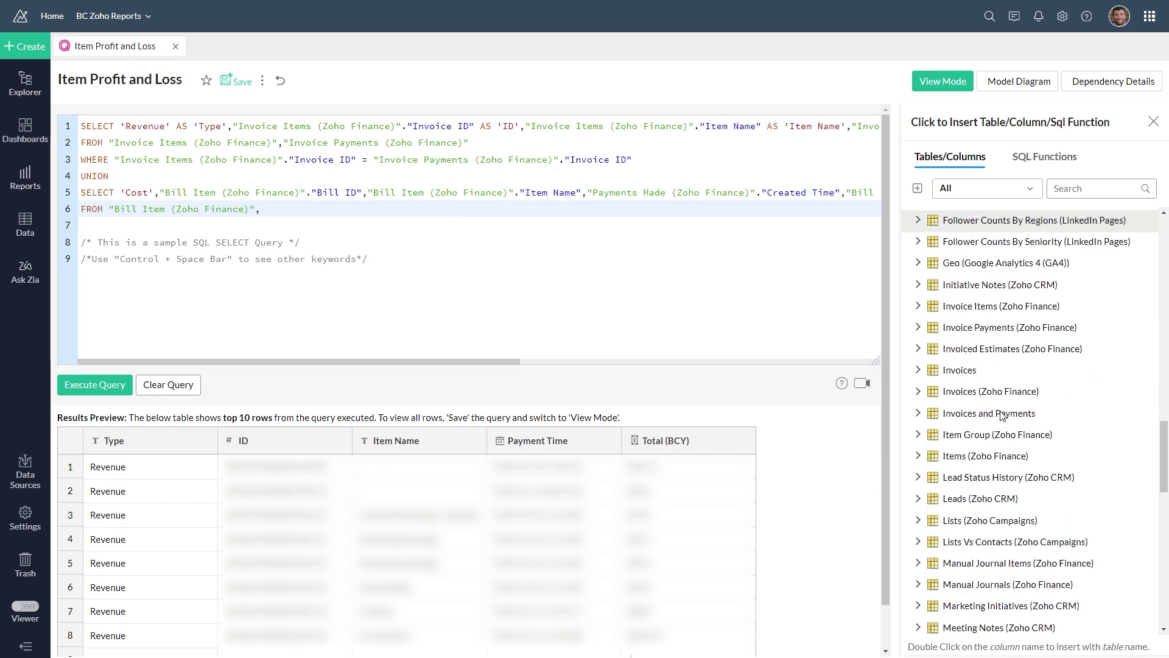
{"action": "scroll", "coordinate": [1001, 417], "scroll_direction": "up", "scroll_amount": 3}
{"action": "scroll", "coordinate": [998, 417], "scroll_direction": "down", "scroll_amount": 6}
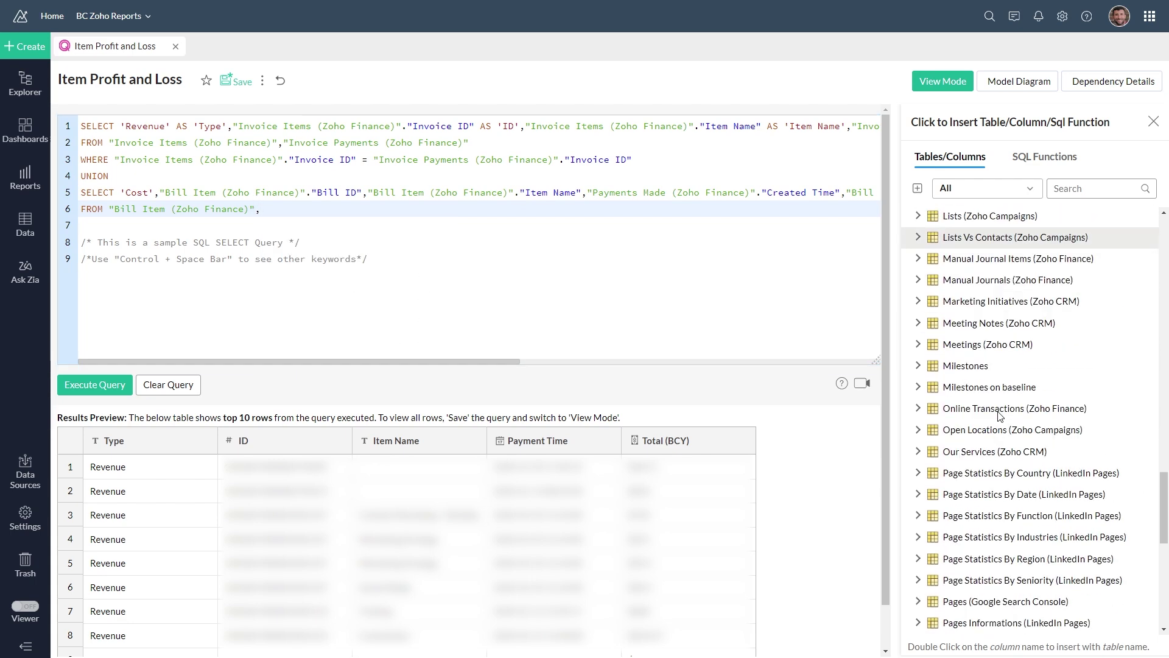
{"action": "scroll", "coordinate": [998, 417], "scroll_direction": "down", "scroll_amount": 5}
{"action": "left_click", "coordinate": [992, 383]}
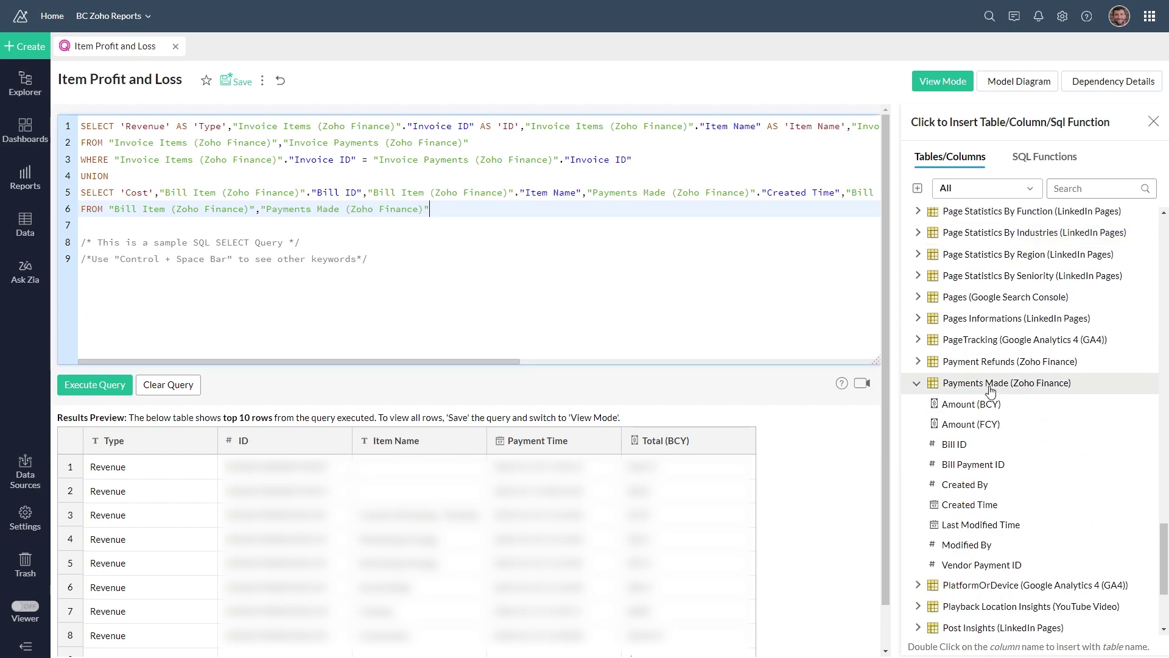
Join them WHERE Payments Made Bill ID equals Bill Item Bill ID, then execute the query
{"action": "key", "text": "Return"}
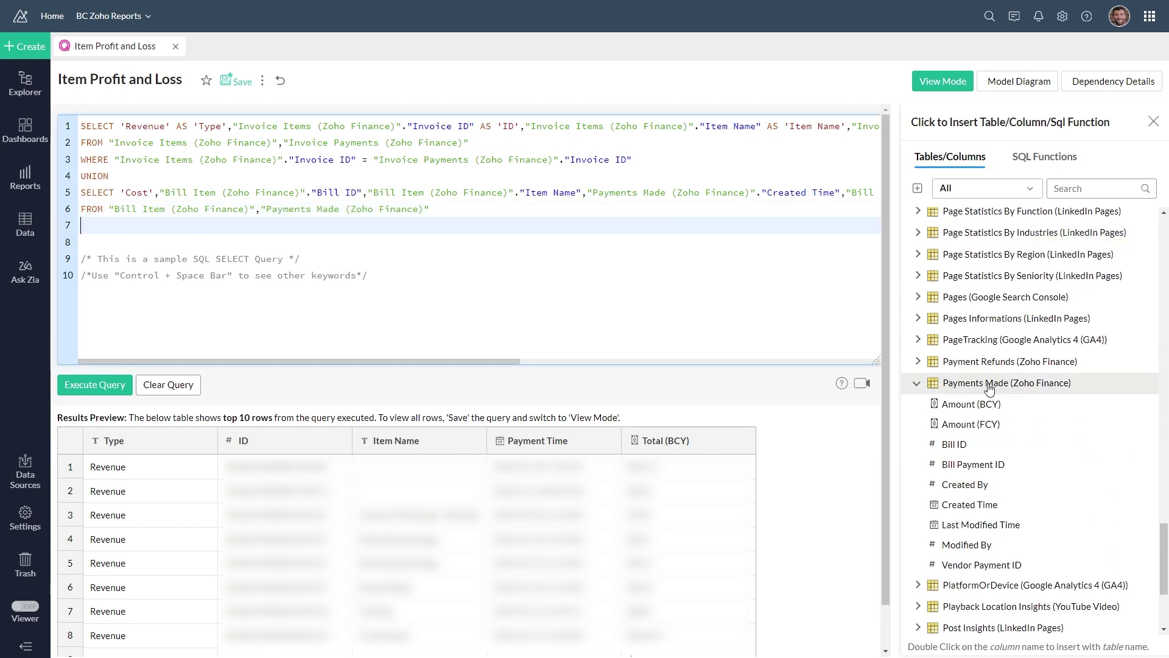
{"action": "type", "text": "WHERE"}
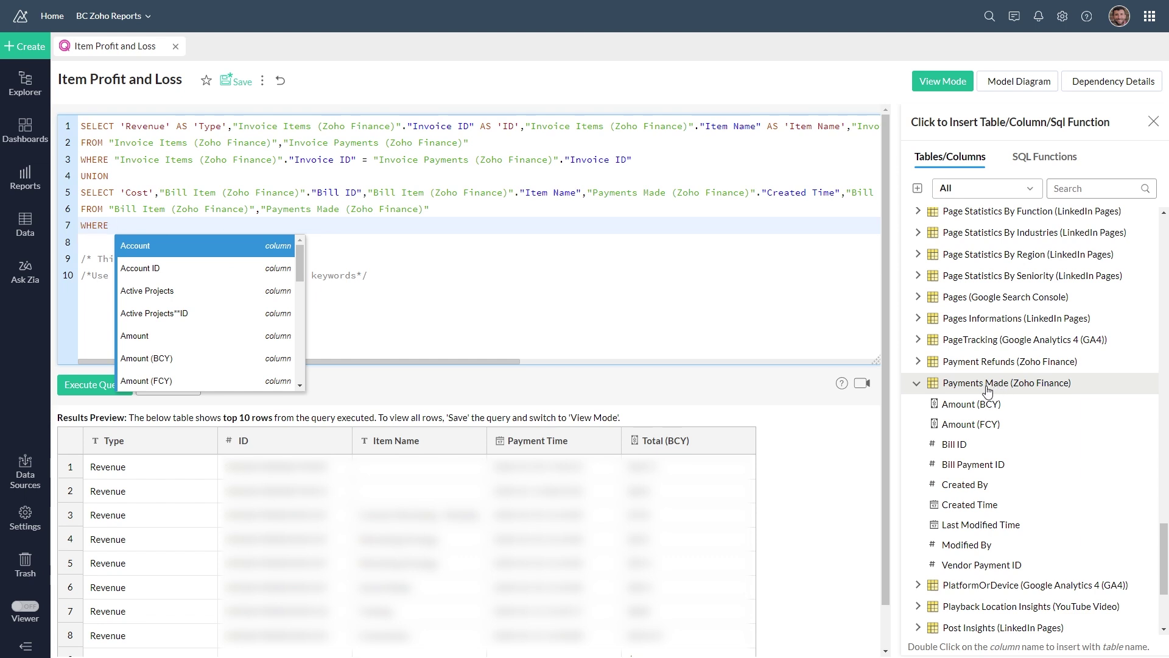
{"action": "left_click", "coordinate": [987, 388]}
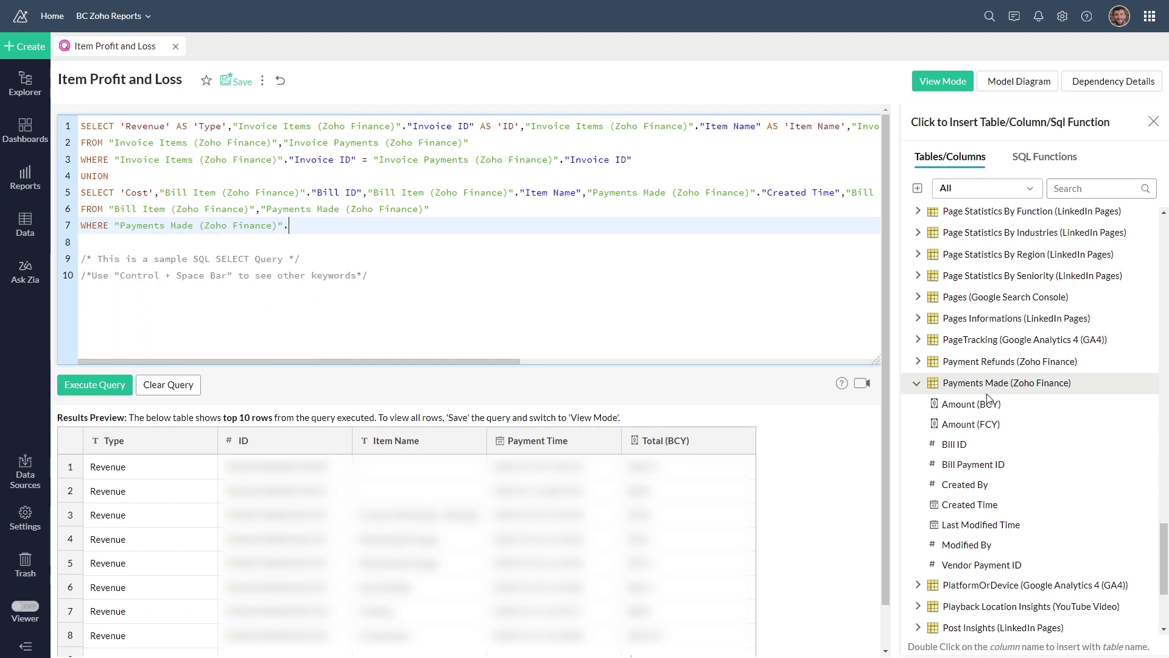
{"action": "left_click", "coordinate": [955, 448]}
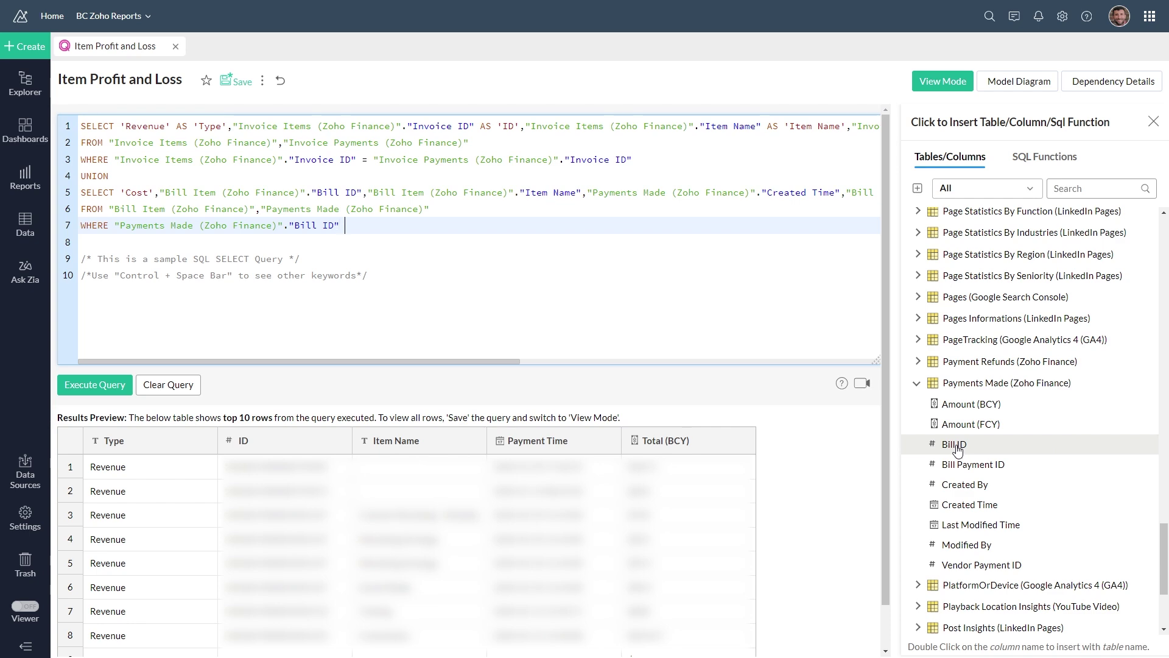
{"action": "type", "text": "="}
{"action": "scroll", "coordinate": [987, 428], "scroll_direction": "up", "scroll_amount": 15}
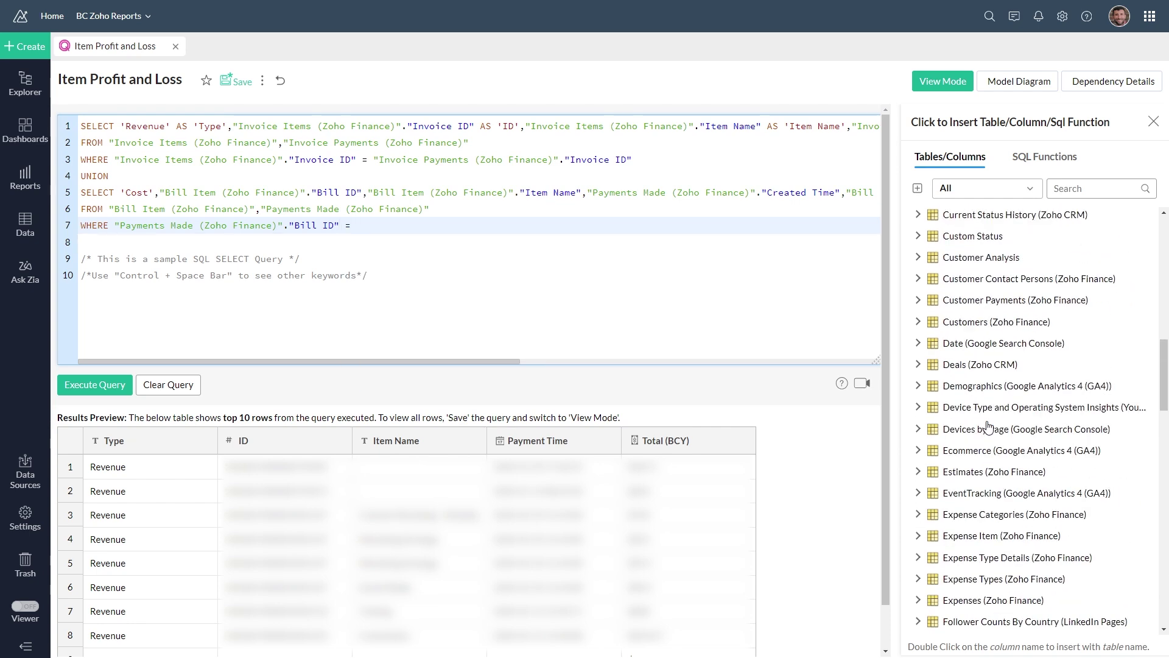
{"action": "scroll", "coordinate": [1066, 314], "scroll_direction": "up", "scroll_amount": 15}
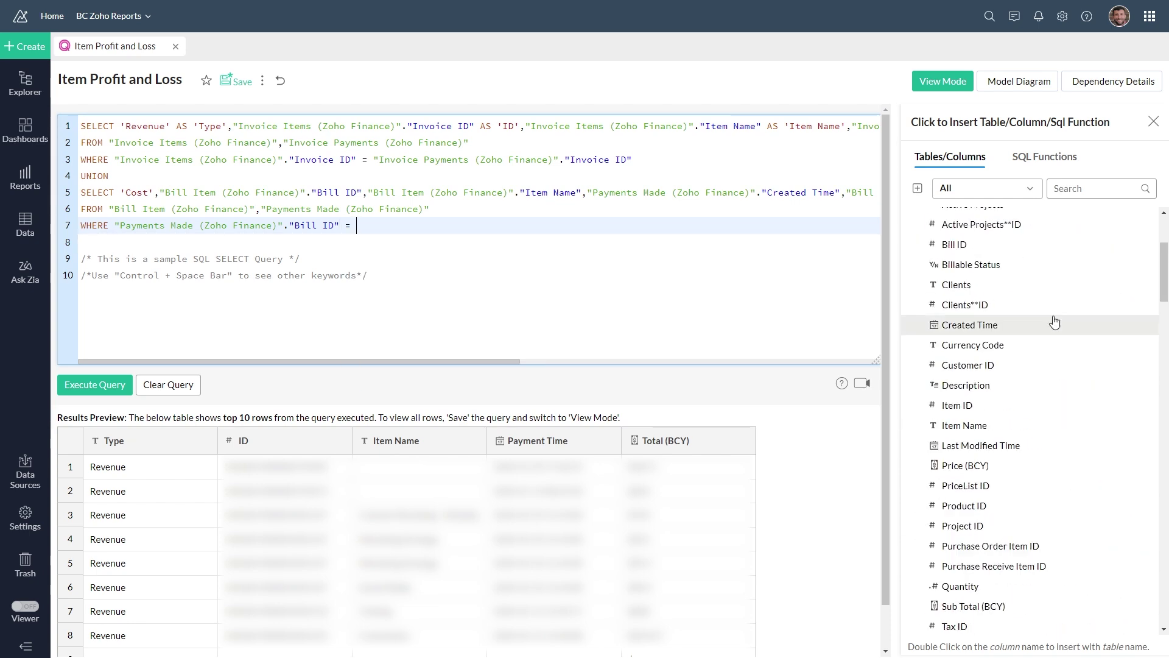
{"action": "scroll", "coordinate": [1055, 323], "scroll_direction": "up", "scroll_amount": 3}
{"action": "left_click", "coordinate": [964, 345]}
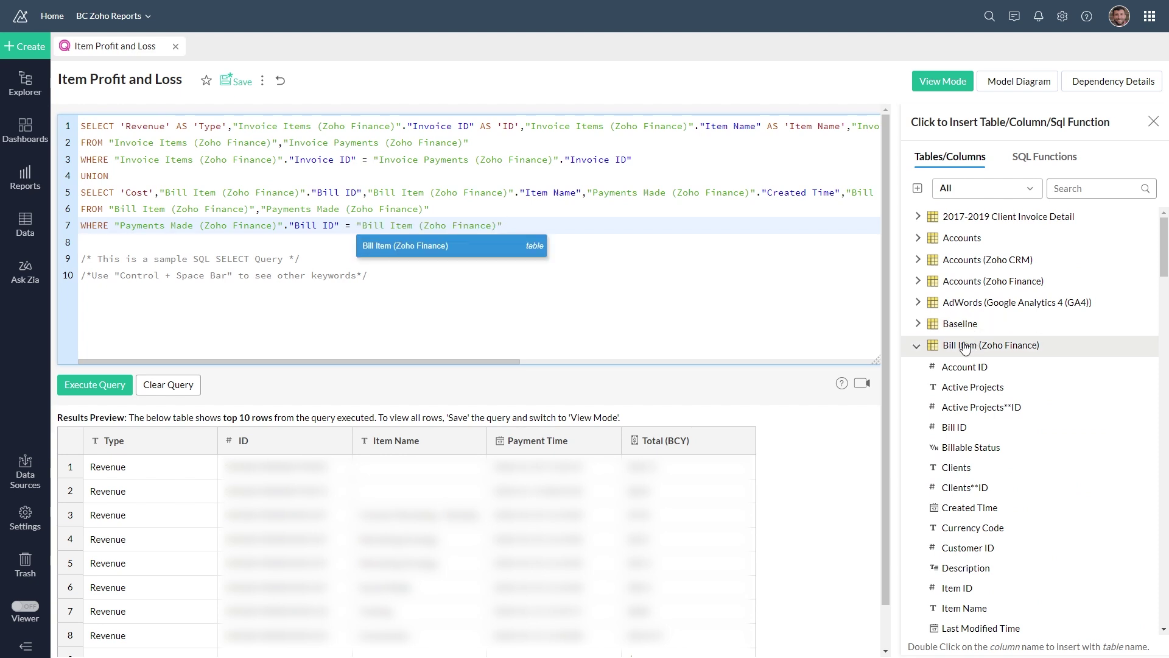
{"action": "left_click", "coordinate": [954, 427]}
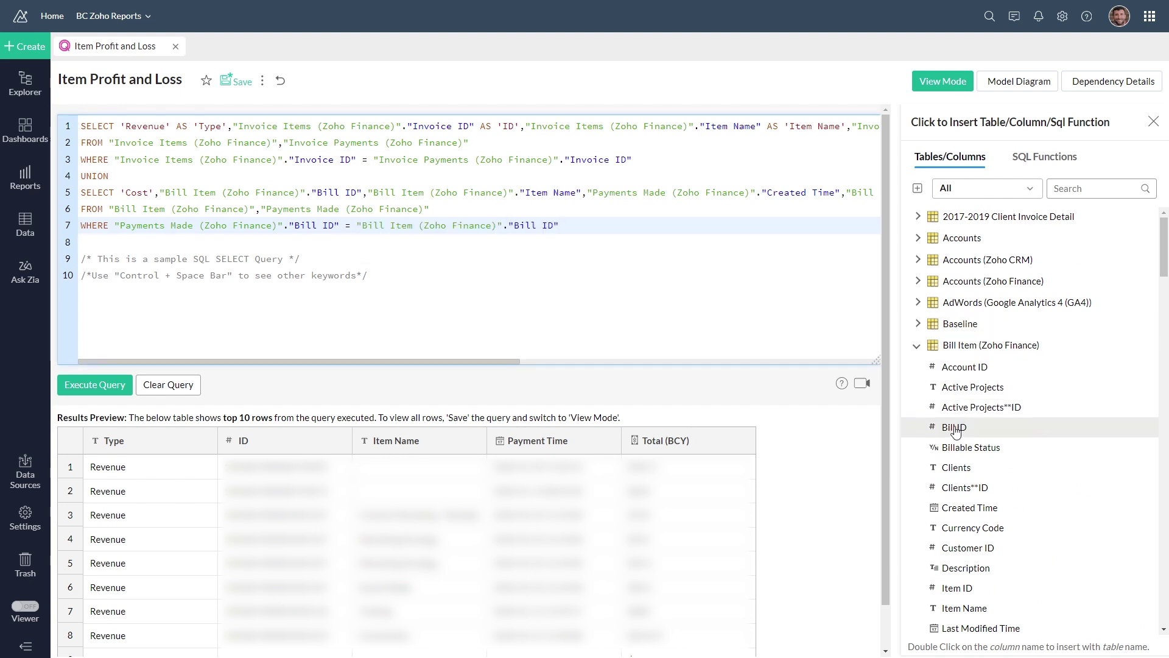
{"action": "left_click", "coordinate": [116, 392]}
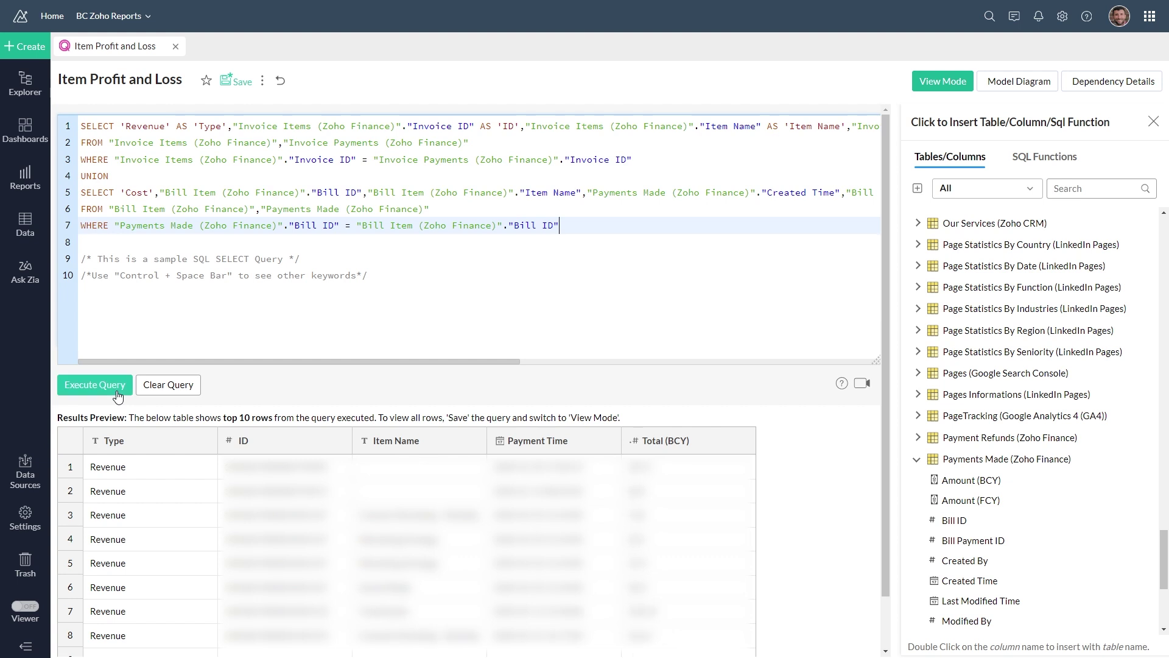
Save the query, view its data, sort by Payment Time ascending and widen that column
{"action": "left_click", "coordinate": [237, 89]}
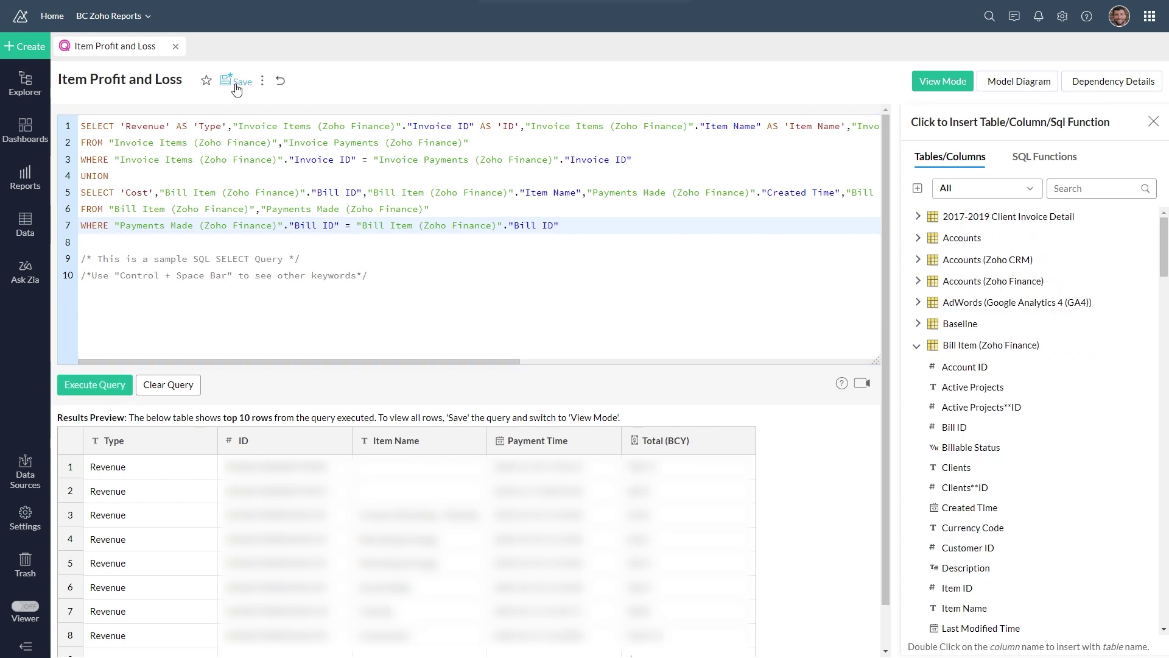
{"action": "left_click", "coordinate": [925, 87]}
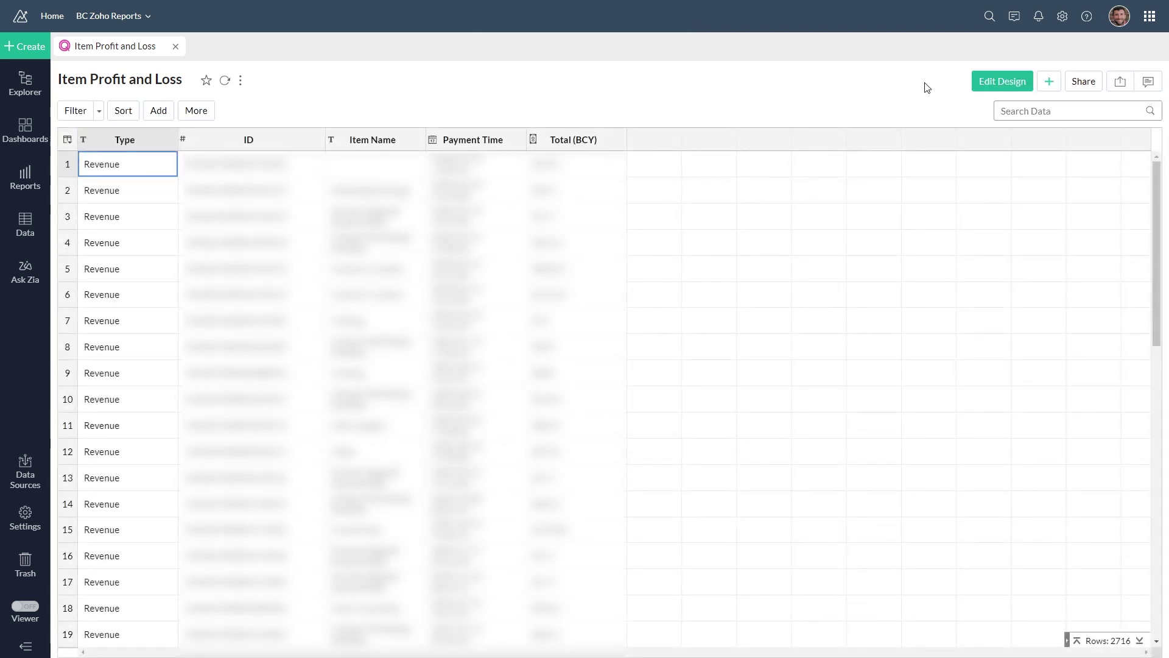
{"action": "left_click", "coordinate": [512, 142]}
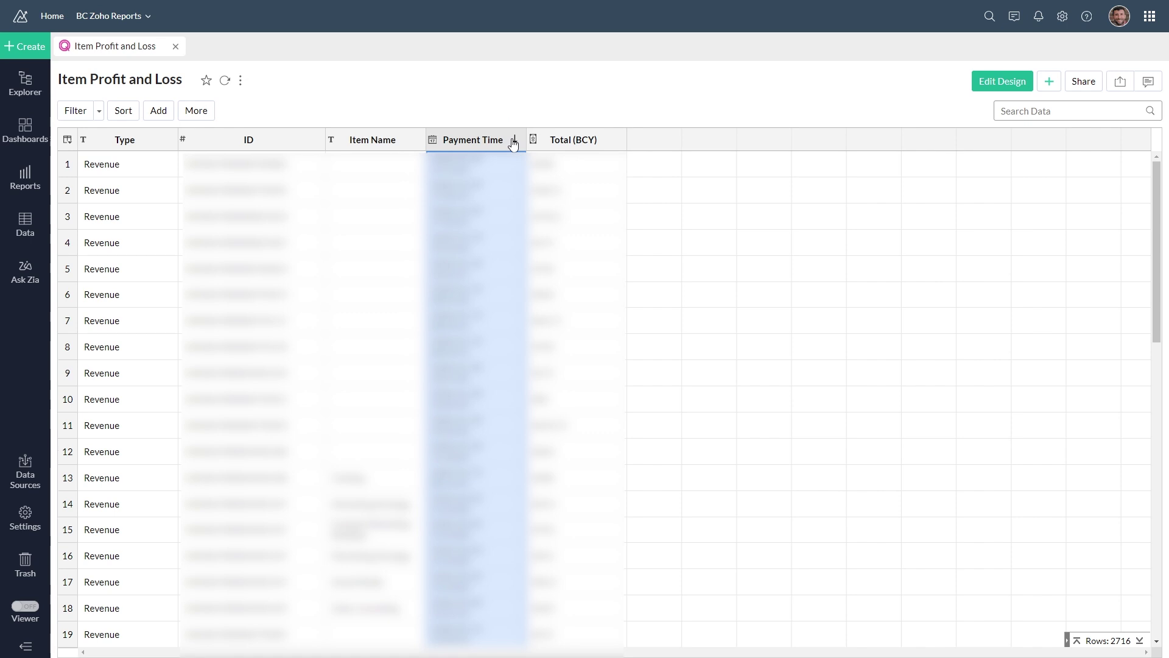
{"action": "left_click", "coordinate": [514, 143]}
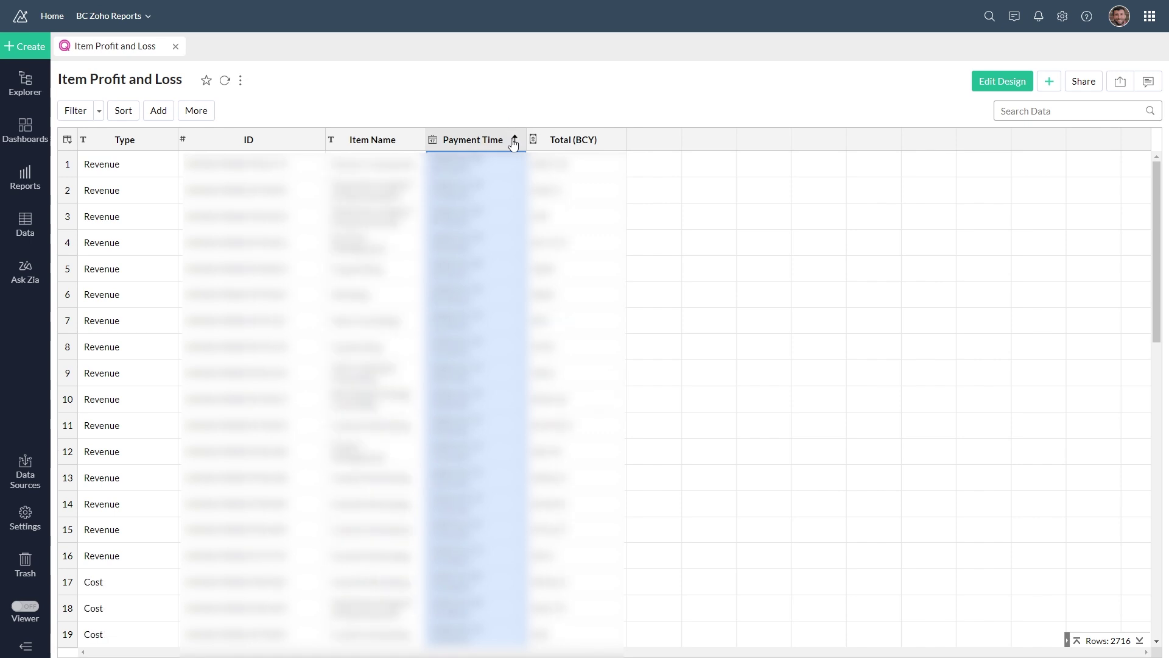
{"action": "scroll", "coordinate": [173, 215], "scroll_direction": "down", "scroll_amount": 5}
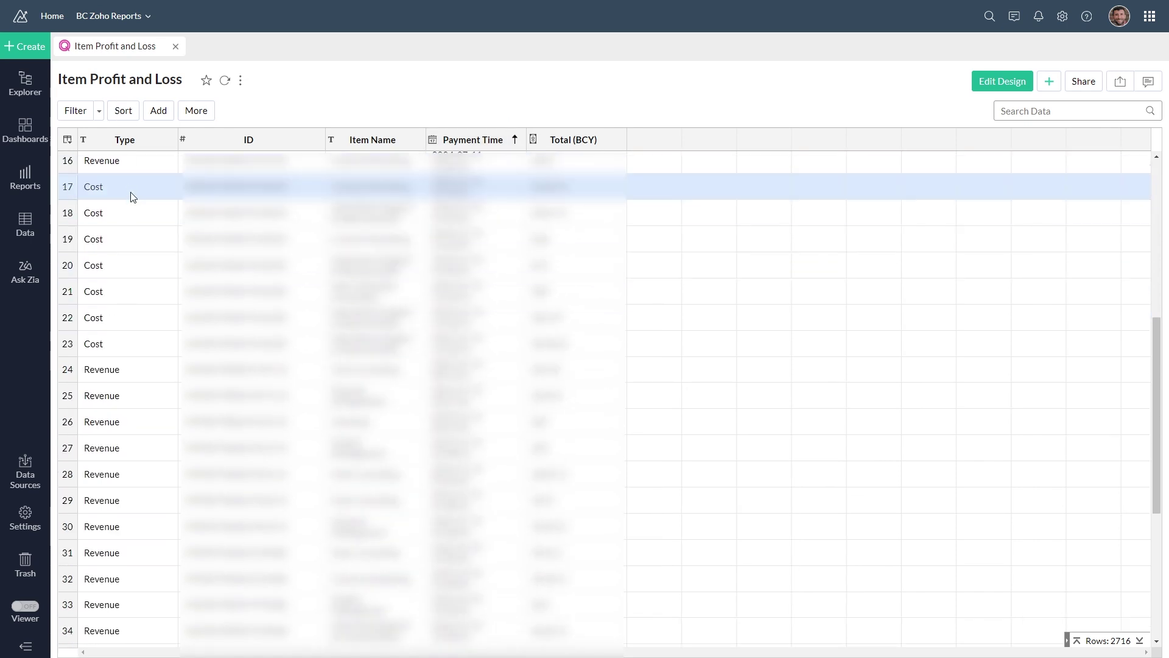
{"action": "scroll", "coordinate": [170, 216], "scroll_direction": "up", "scroll_amount": 5}
{"action": "left_click_drag", "start_coordinate": [528, 140], "coordinate": [542, 139]}
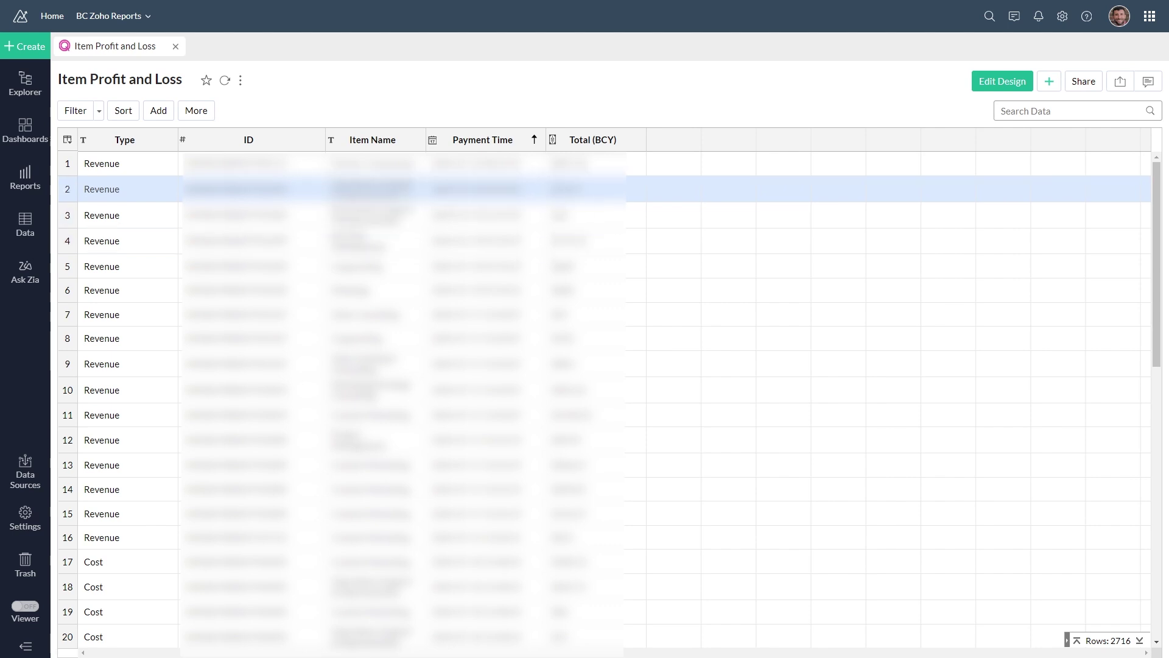
Create a new aggregate formula named Profit Amount with Currency data type
{"action": "left_click", "coordinate": [159, 112]}
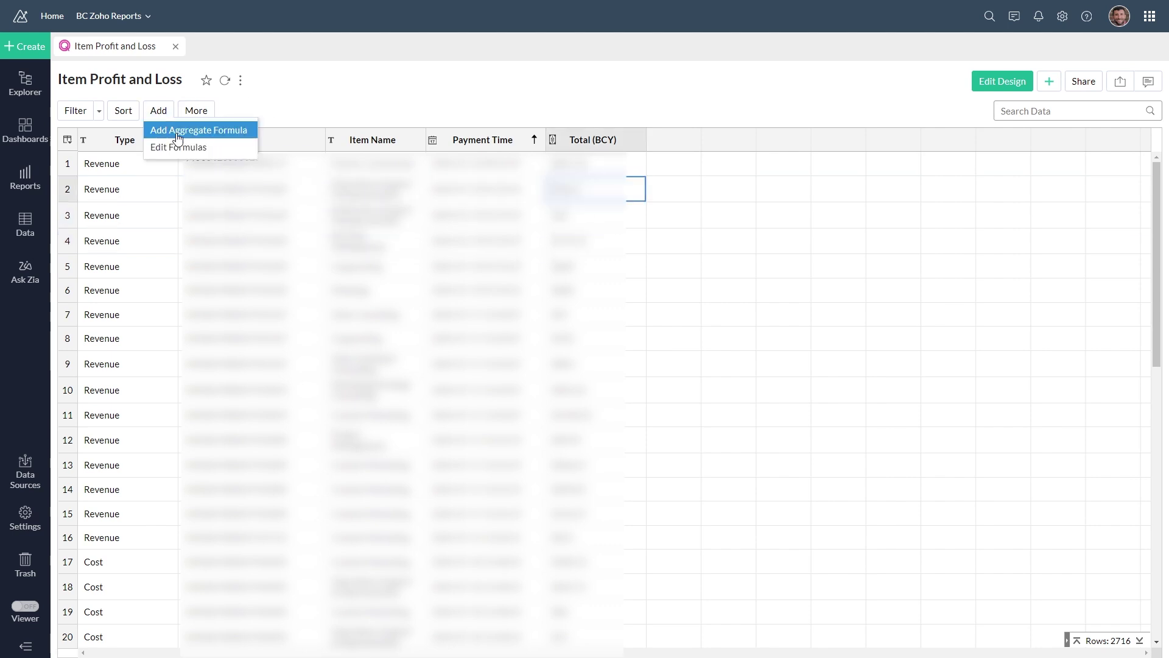
{"action": "left_click", "coordinate": [178, 131]}
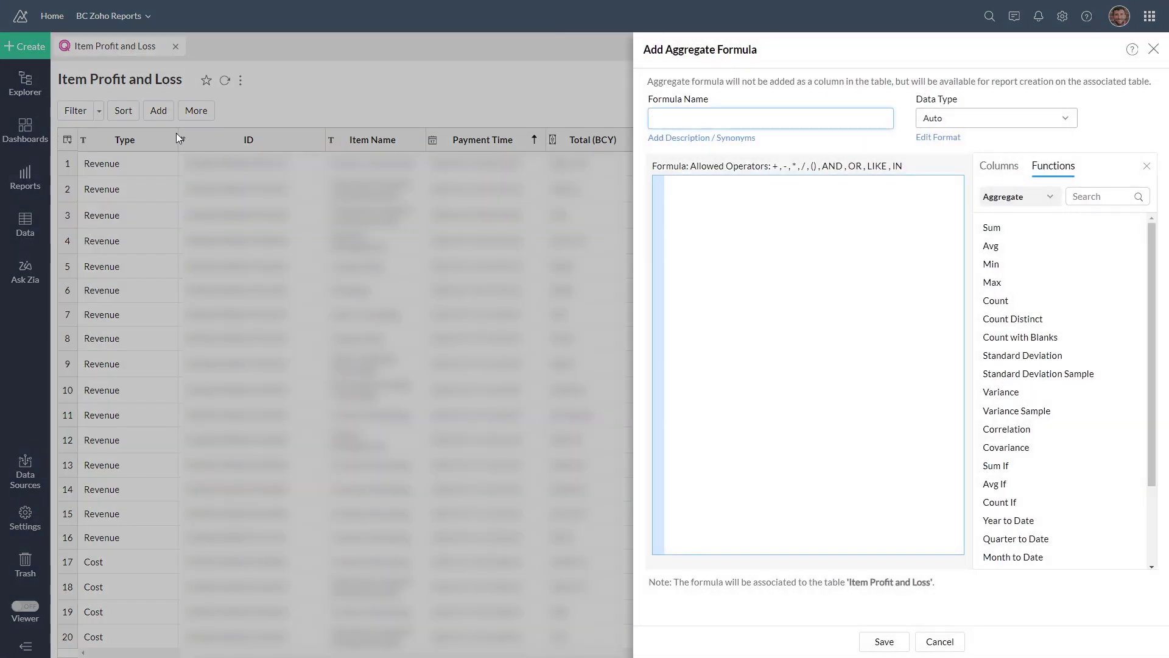
{"action": "left_click", "coordinate": [729, 119]}
{"action": "left_click", "coordinate": [740, 148]}
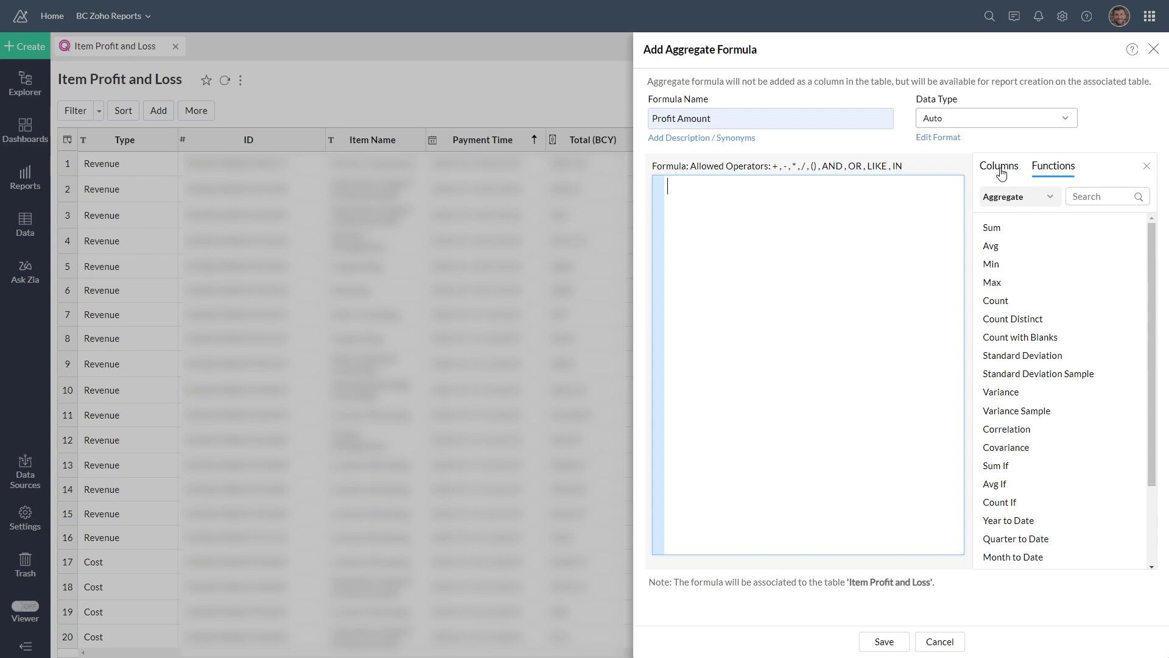
{"action": "left_click", "coordinate": [989, 126]}
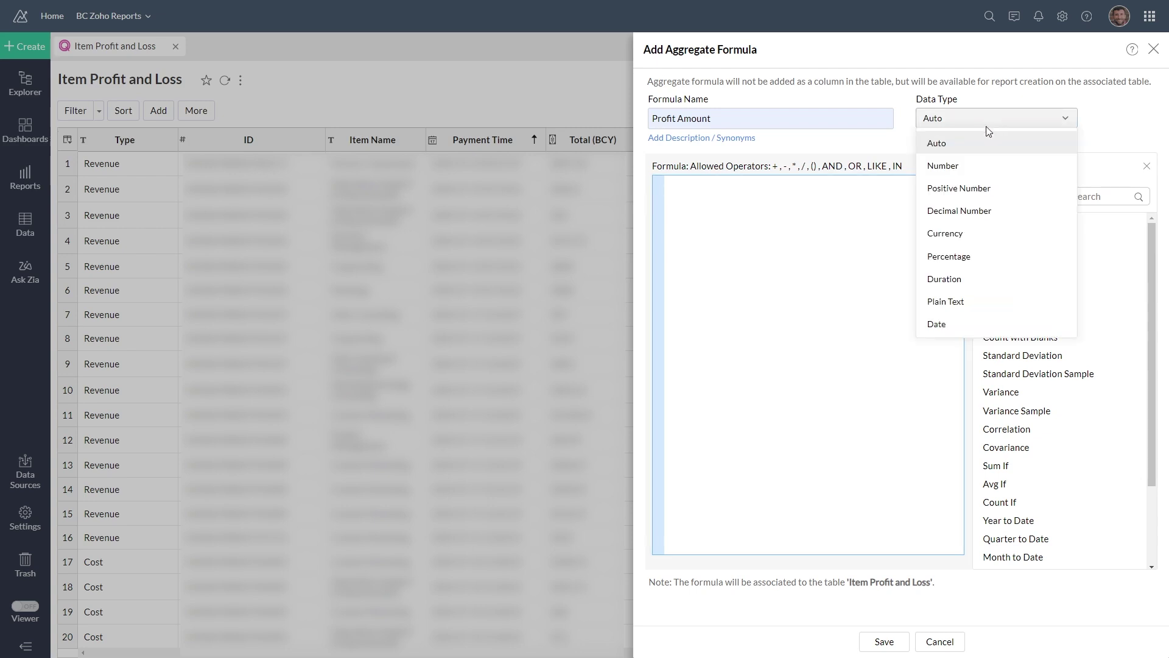
{"action": "left_click", "coordinate": [966, 233]}
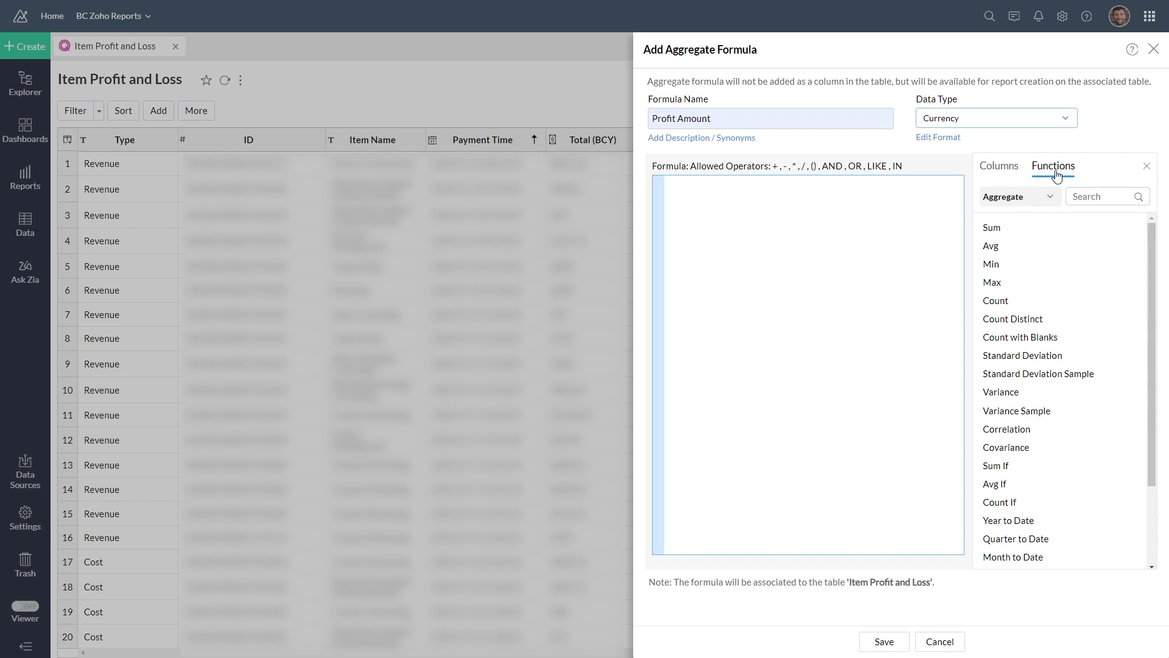
Begin the Profit Amount expression with a Sum If function
{"action": "left_click", "coordinate": [999, 168]}
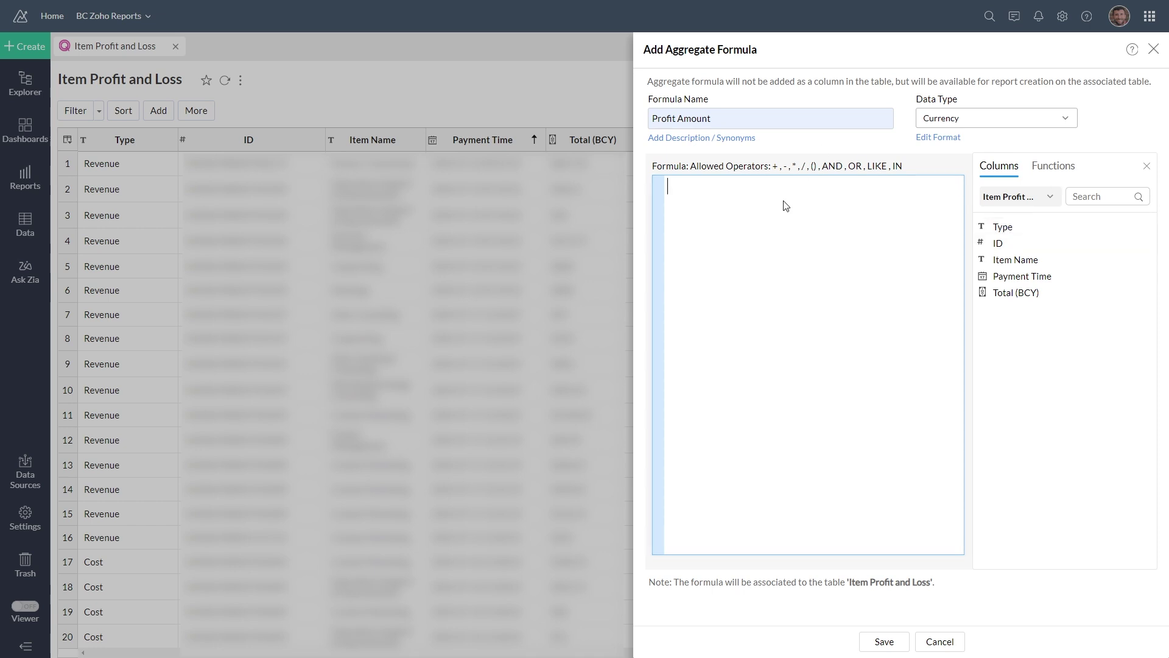
{"action": "left_click", "coordinate": [796, 210]}
{"action": "left_click", "coordinate": [1056, 173]}
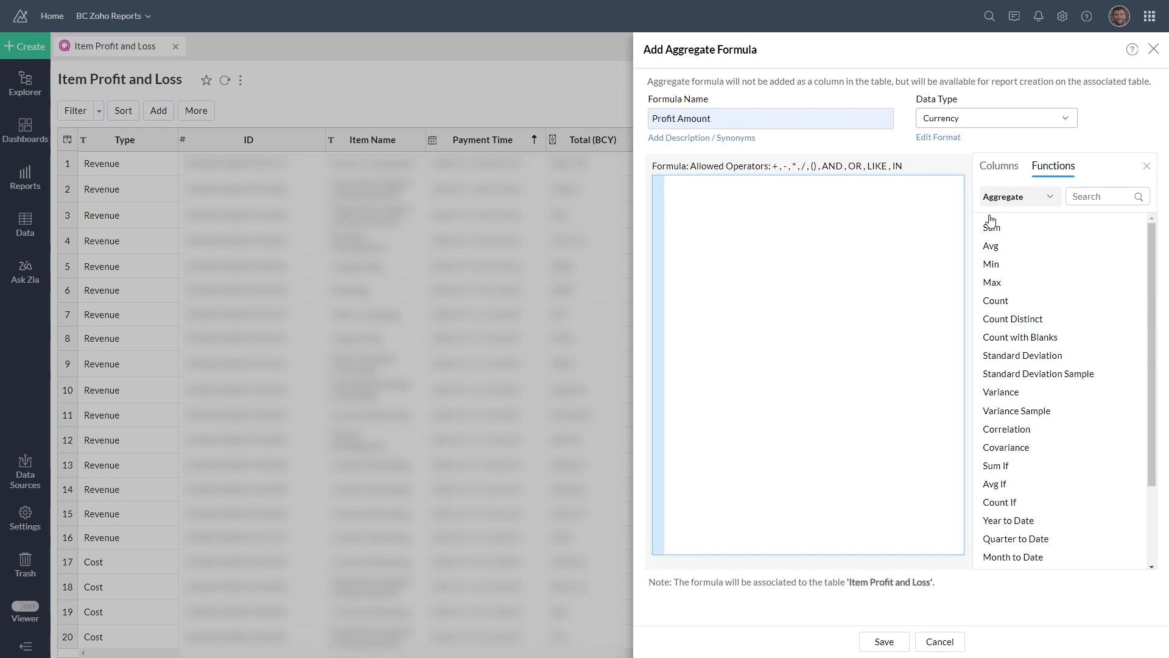
{"action": "left_click", "coordinate": [995, 466]}
Fill the first sum_if with condition Type='Revenue', summing the Total (BCY) column
{"action": "left_click", "coordinate": [999, 165]}
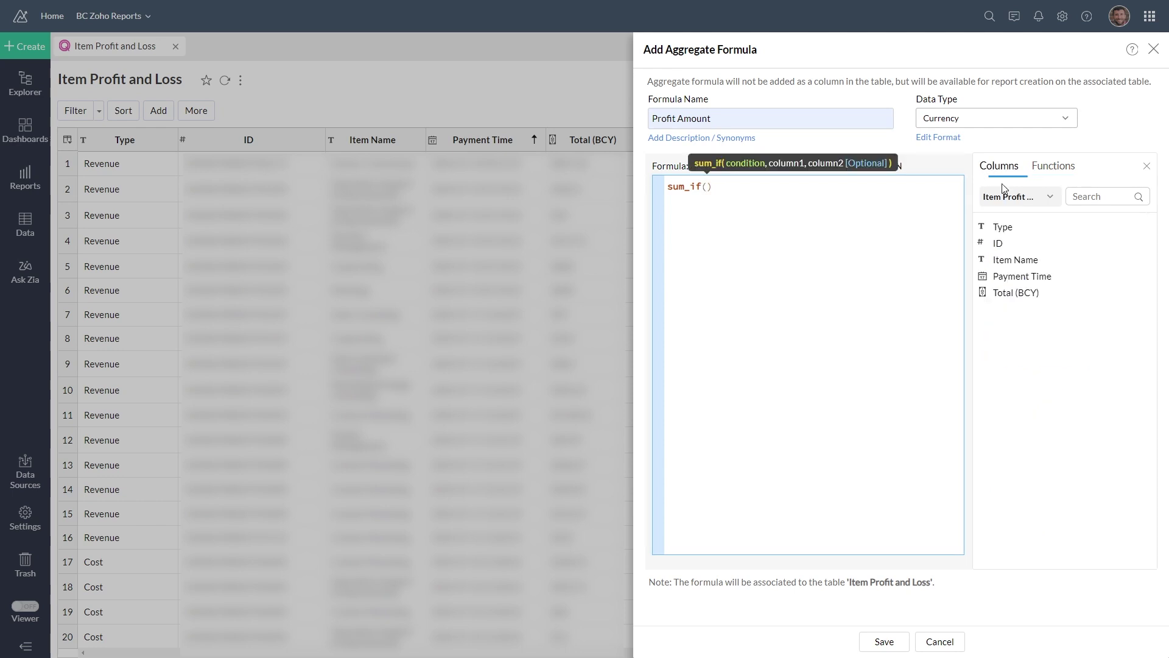
{"action": "double_click", "coordinate": [1003, 227]}
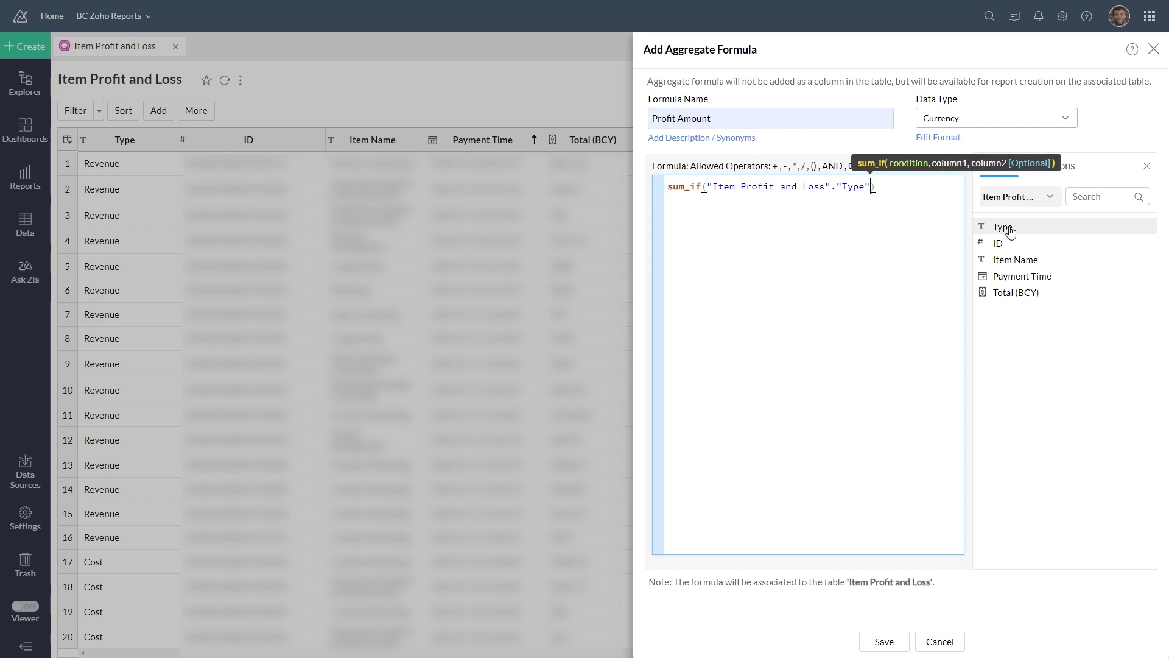
{"action": "type", "text": "='rE"}
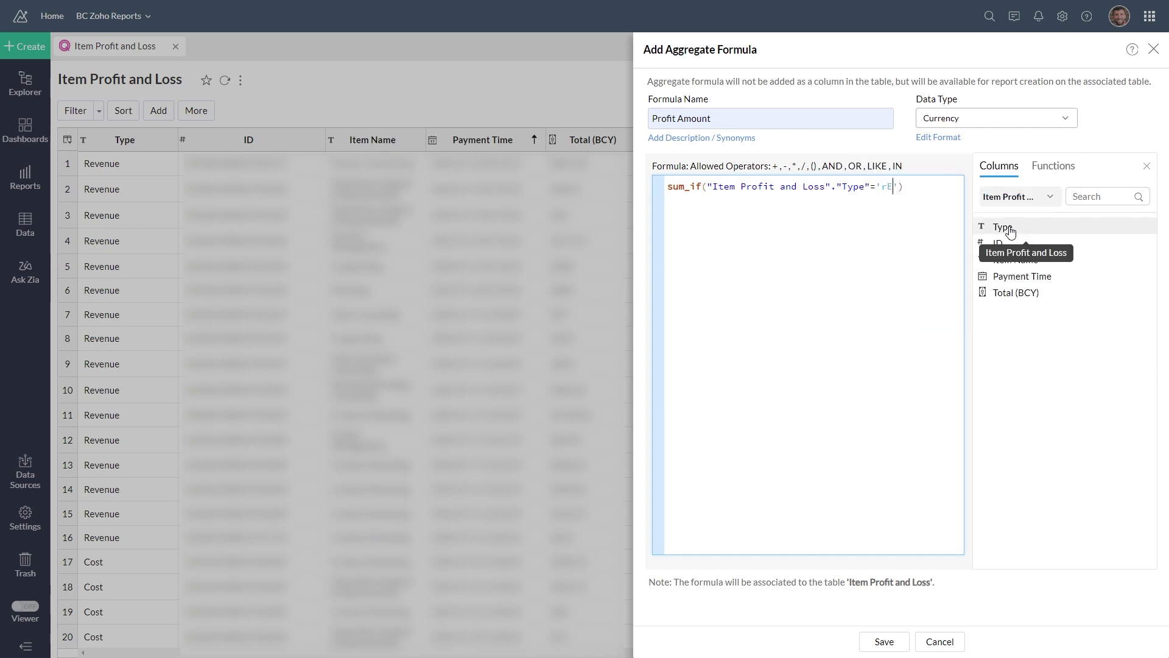
{"action": "key", "text": "BackSpace"}
{"action": "type", "text": "Revenue"}
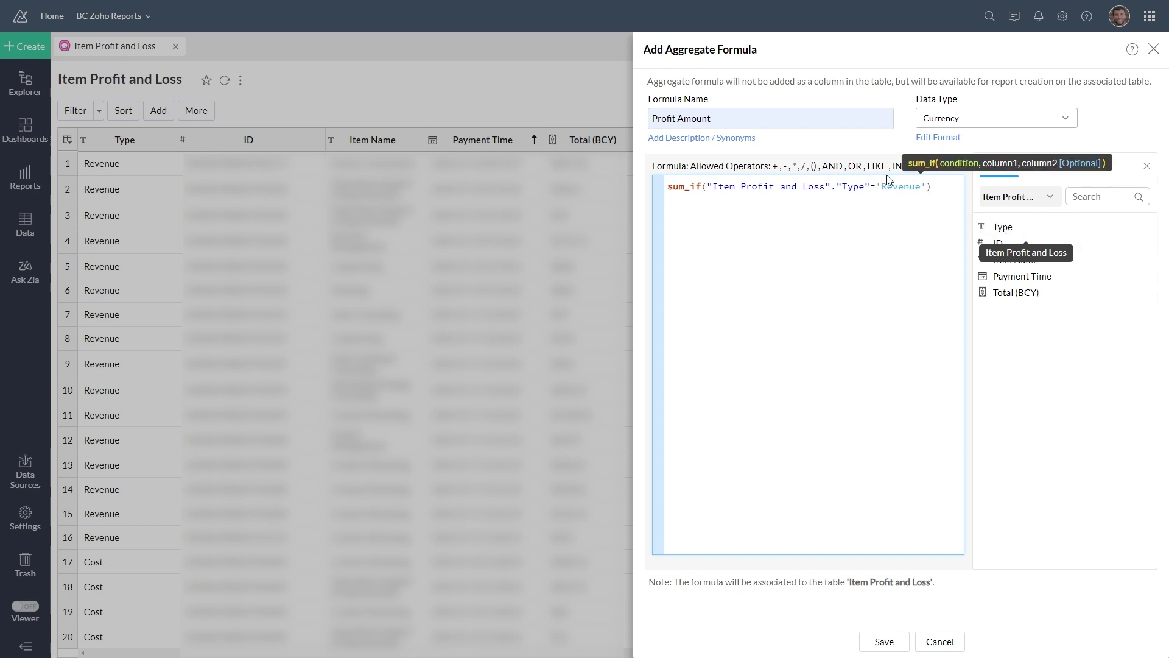
{"action": "left_click", "coordinate": [929, 187]}
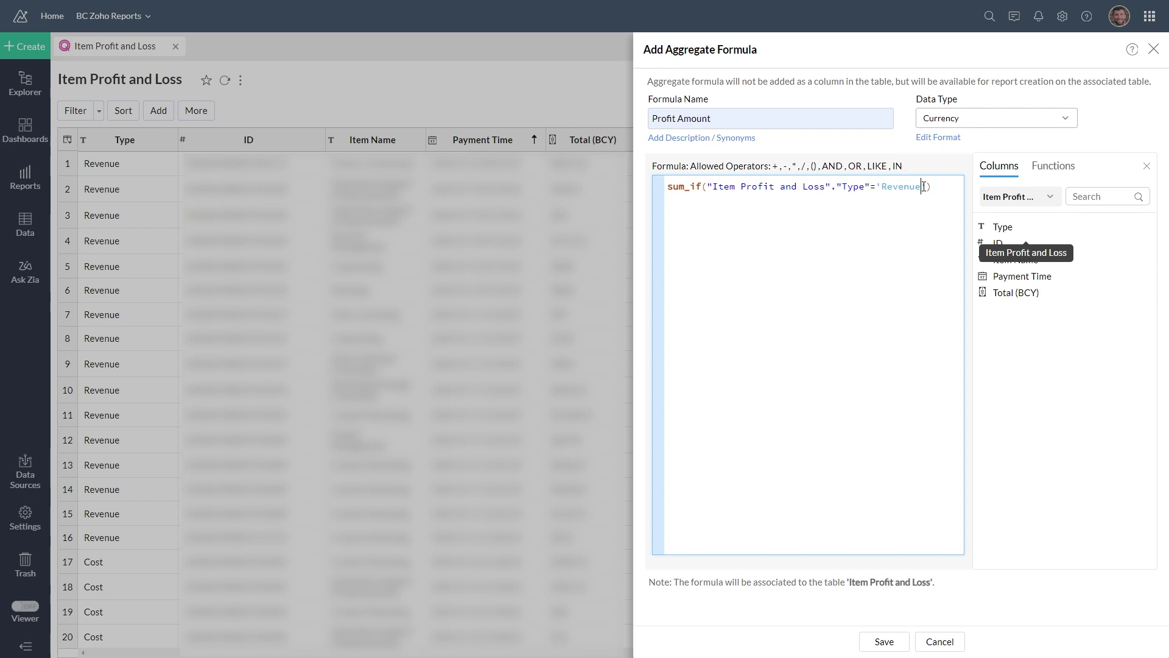
{"action": "type", "text": ")"}
{"action": "type", "text": ","}
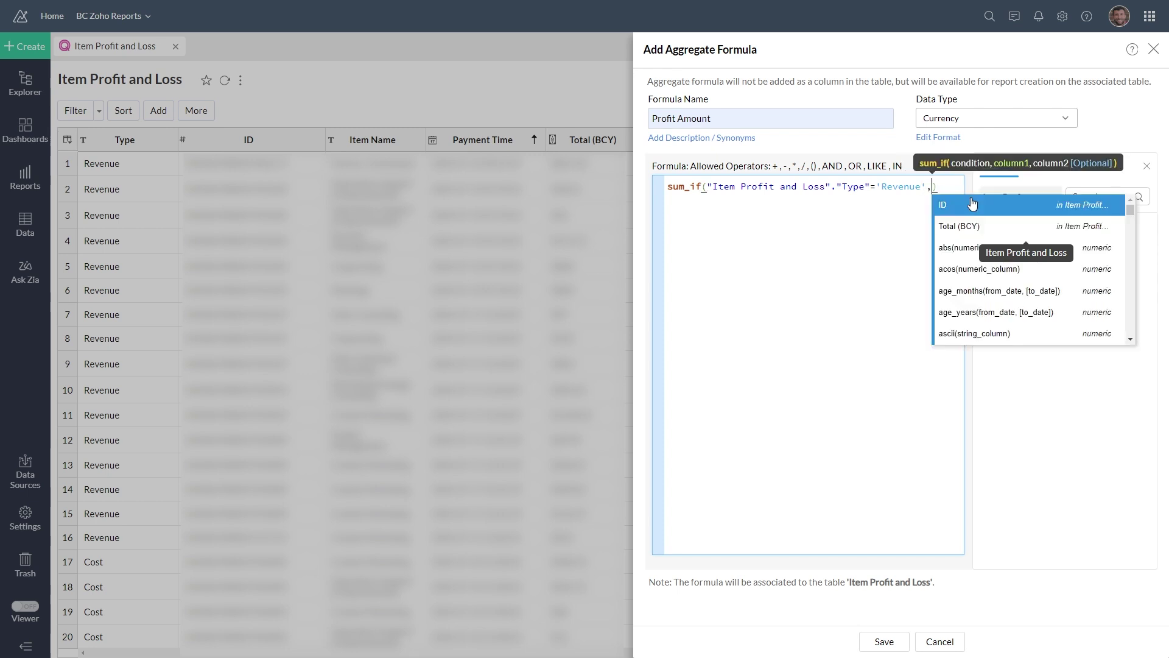
{"action": "key", "text": "Escape"}
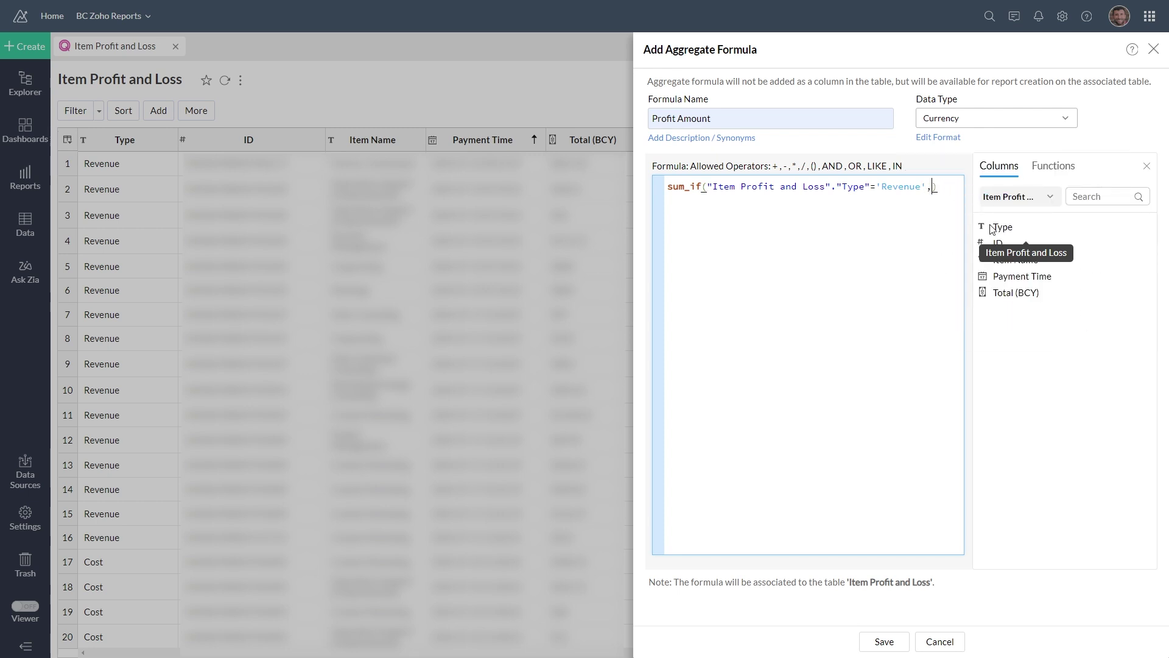
{"action": "double_click", "coordinate": [1020, 295]}
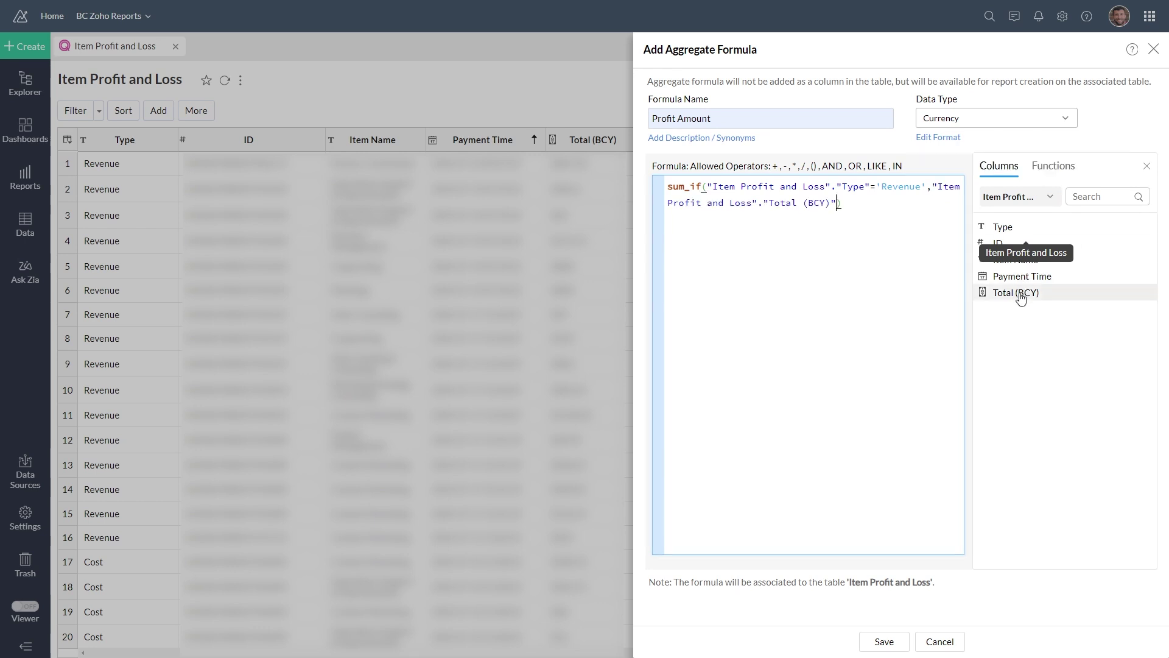
Enclose the Revenue sum_if in parentheses and open a new parenthesis after it
{"action": "left_click", "coordinate": [872, 204]}
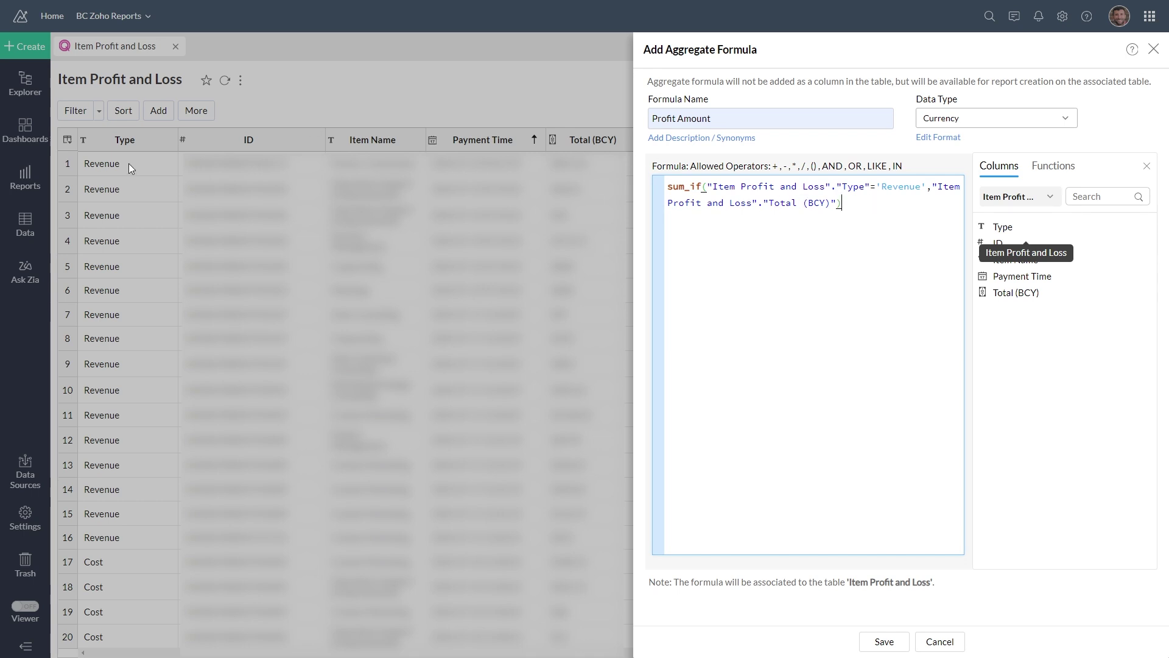
{"action": "left_click", "coordinate": [1054, 170]}
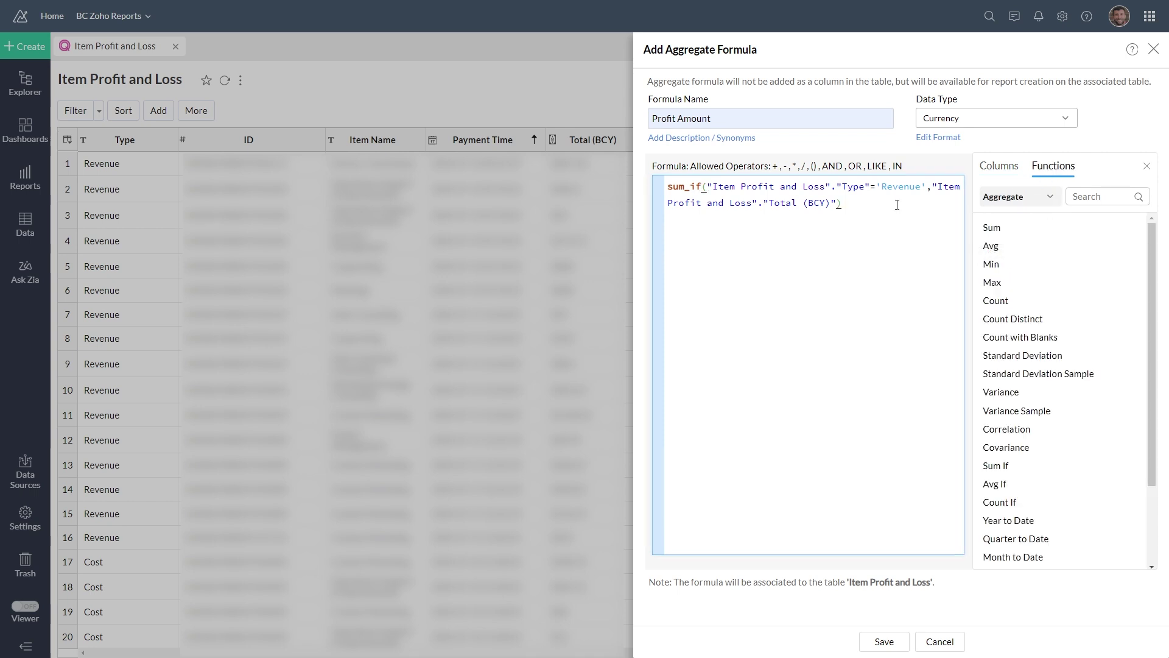
{"action": "type", "text": ")"}
{"action": "left_click", "coordinate": [668, 188]}
{"action": "type", "text": "(sum_if(\"Item Profit and"}
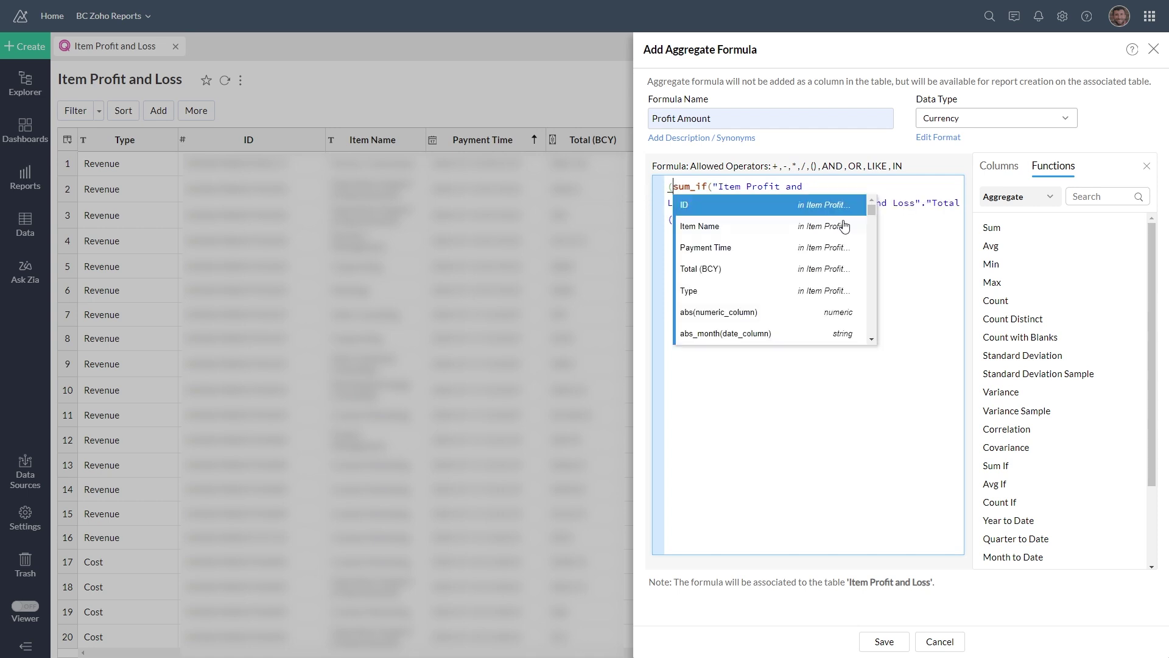
{"action": "left_click", "coordinate": [876, 243]}
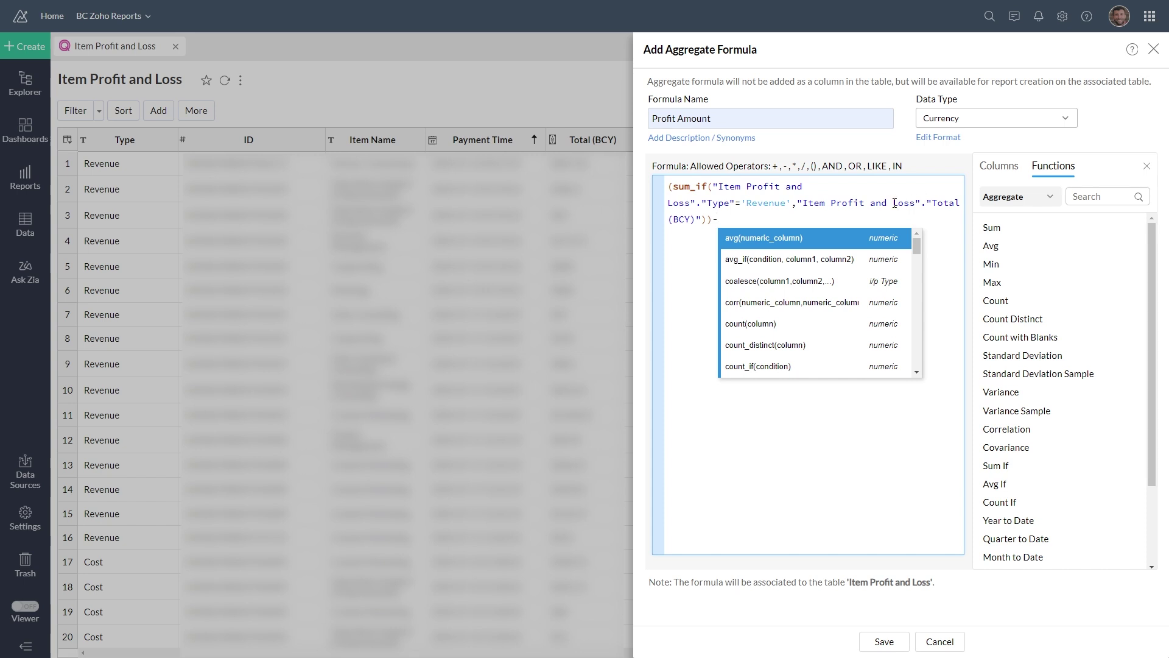
{"action": "type", "text": "("}
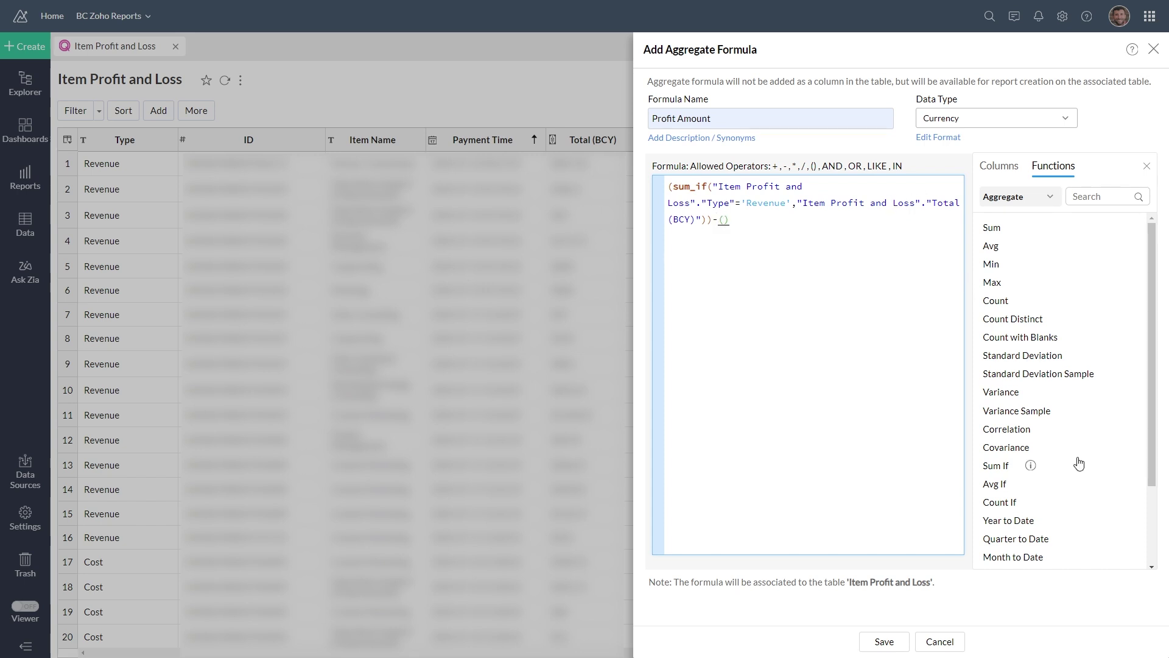
Add a second sum_if with condition Type='Cost', summing the Total (BCY) column
{"action": "left_click", "coordinate": [1005, 467]}
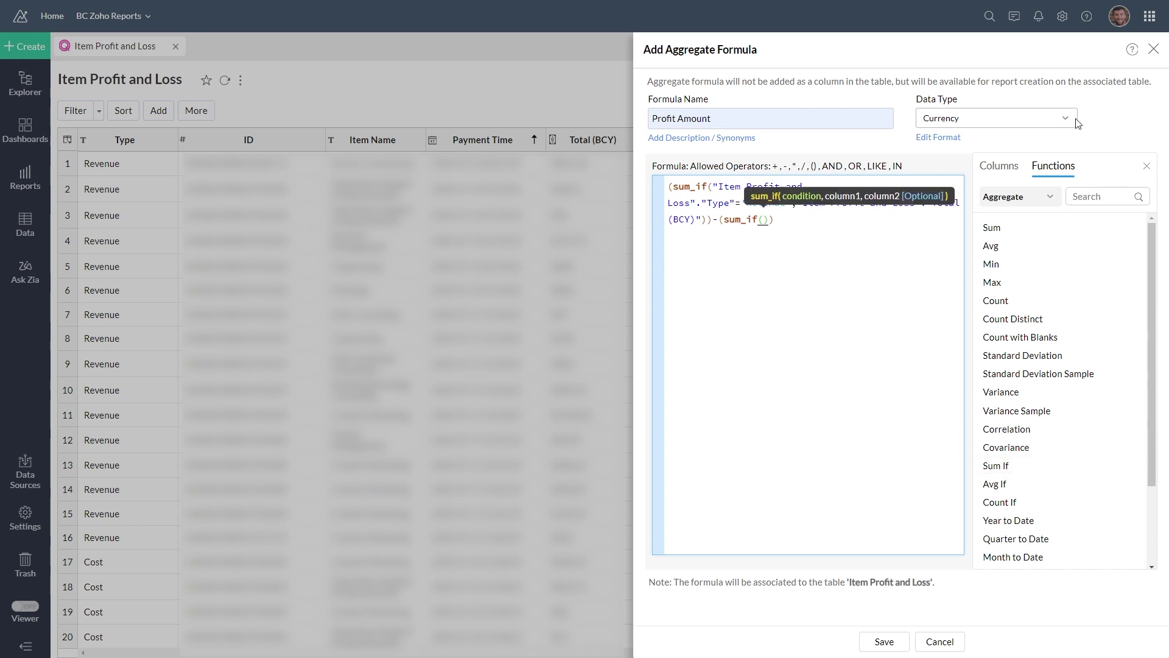
{"action": "left_click", "coordinate": [999, 166]}
{"action": "left_click", "coordinate": [1004, 228]}
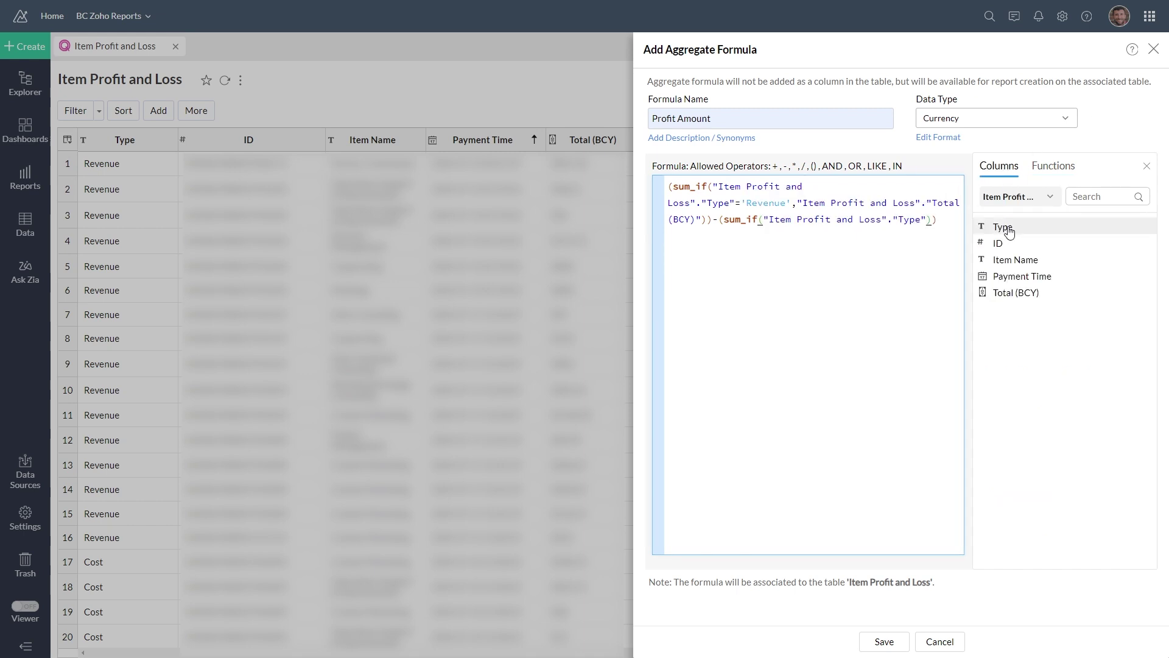
{"action": "type", "text": "='Cost"}
{"action": "key", "text": "Right"}
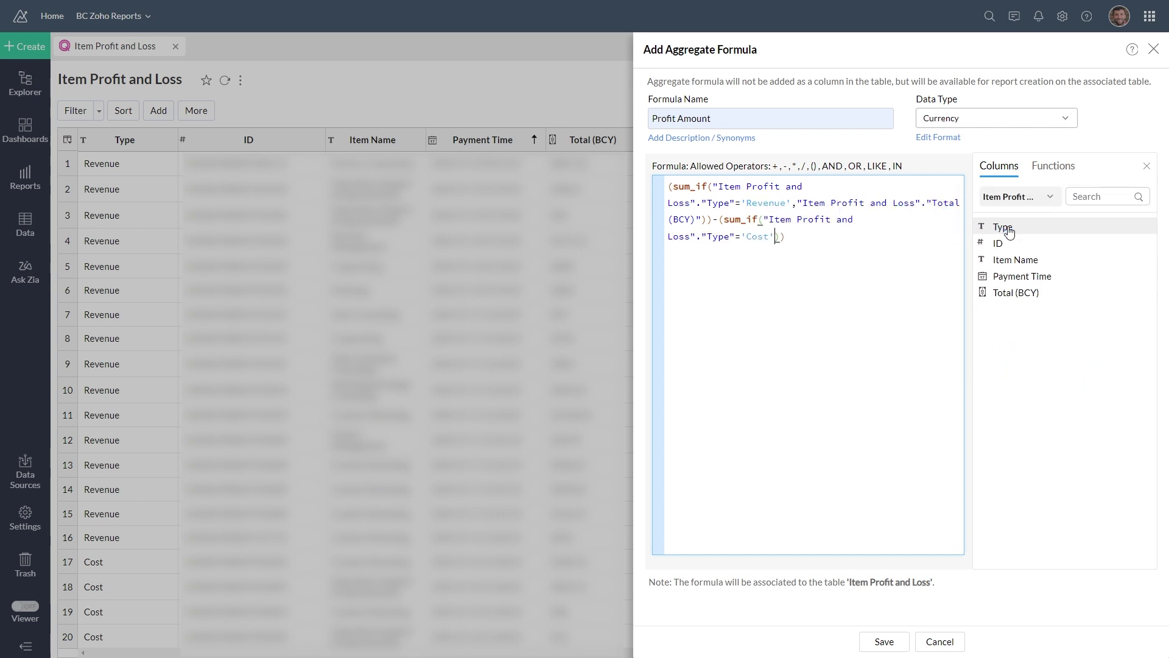
{"action": "type", "text": ","}
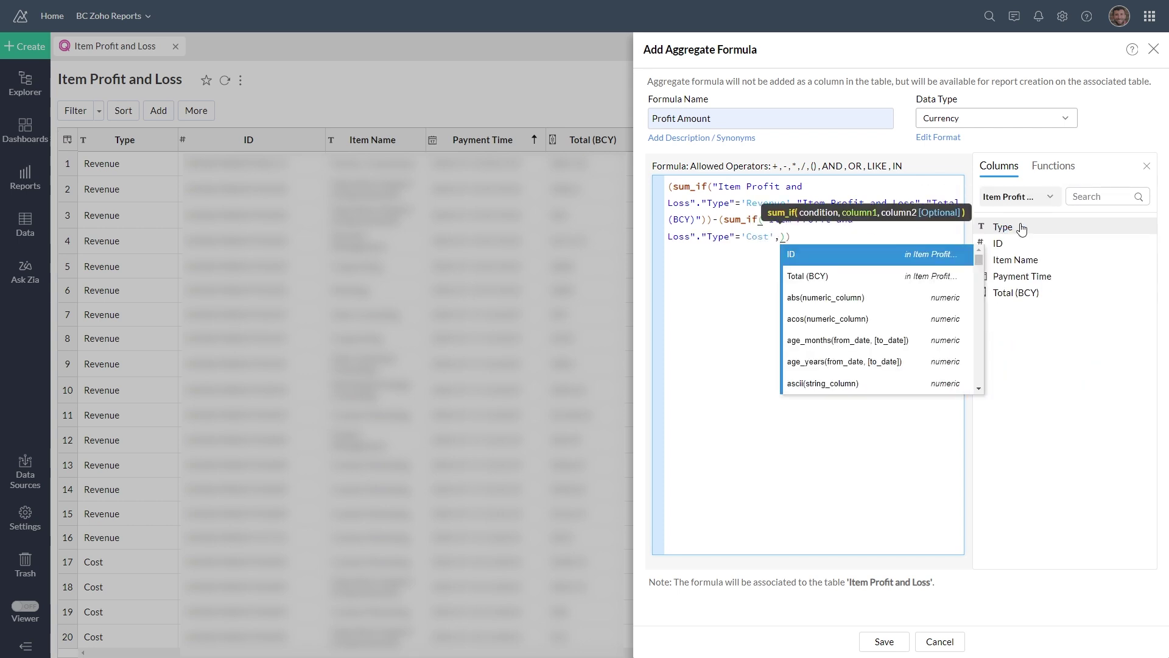
{"action": "left_click", "coordinate": [1023, 295]}
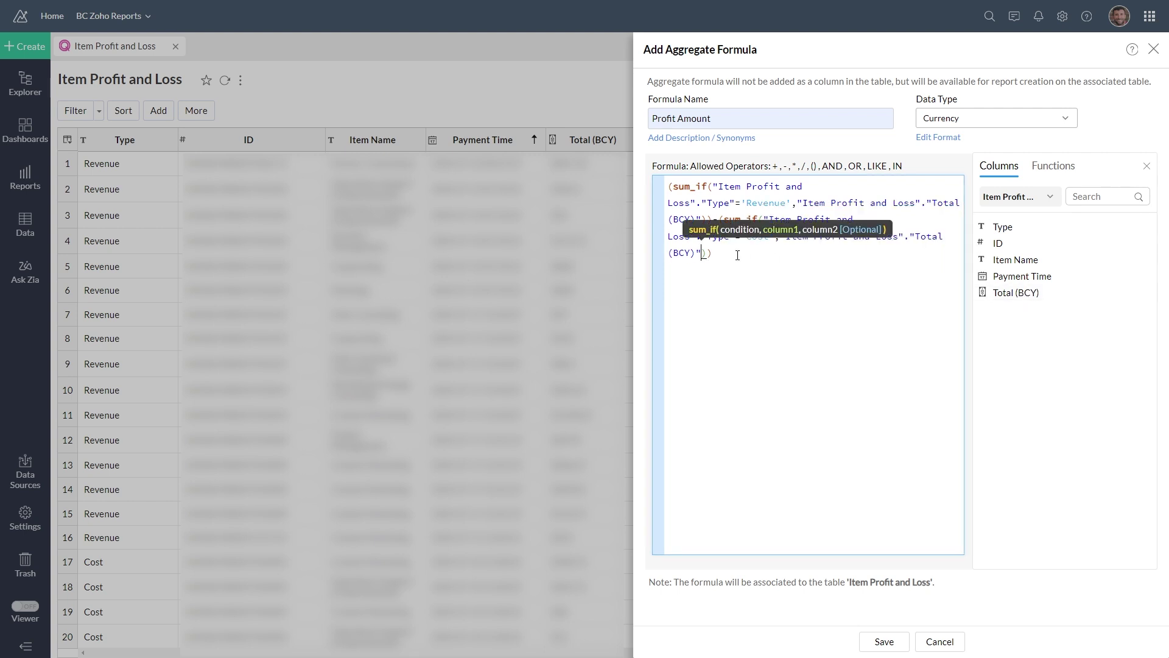
{"action": "key", "text": "Right"}
{"action": "key", "text": "Right"}
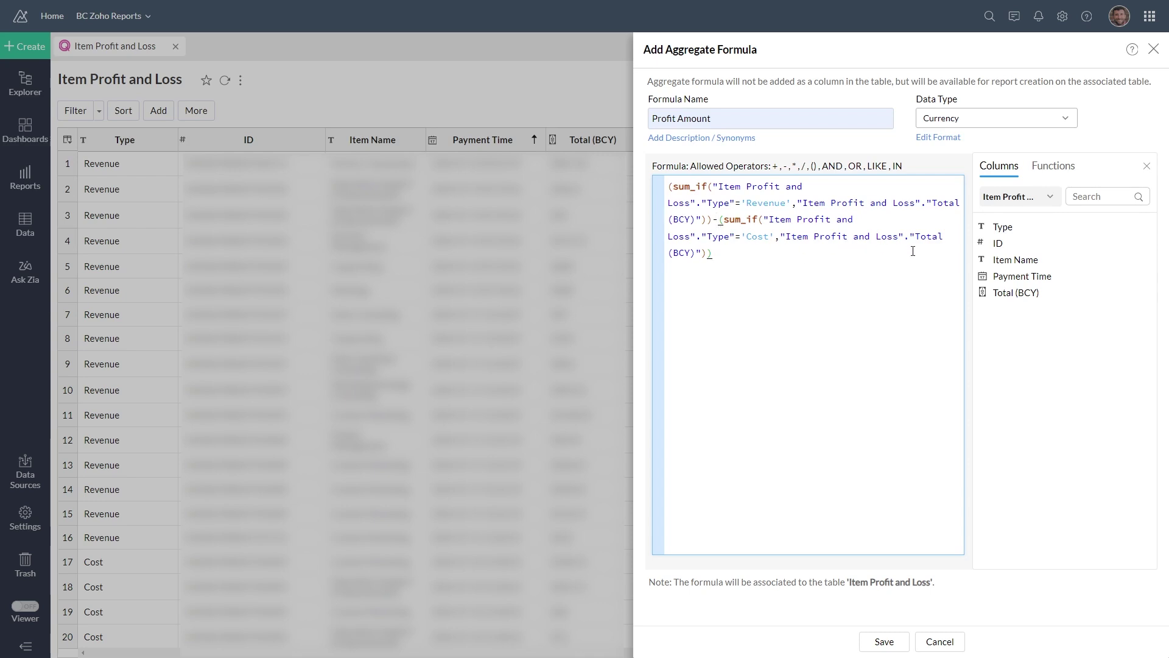
Bring up the list of available functions in the side panel
{"action": "left_click", "coordinate": [1046, 168]}
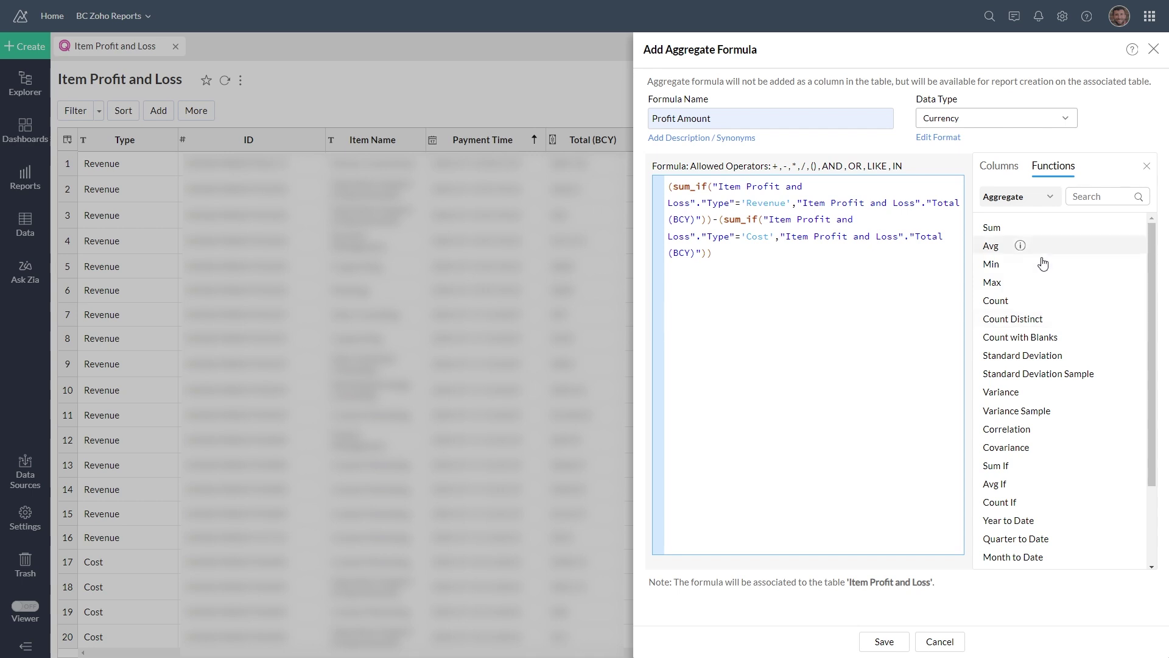
Insert an if_null function from the Logical function category into the formula
{"action": "scroll", "coordinate": [1043, 263], "scroll_direction": "down", "scroll_amount": 5}
{"action": "scroll", "coordinate": [1072, 470], "scroll_direction": "up", "scroll_amount": 5}
{"action": "left_click", "coordinate": [1035, 202]}
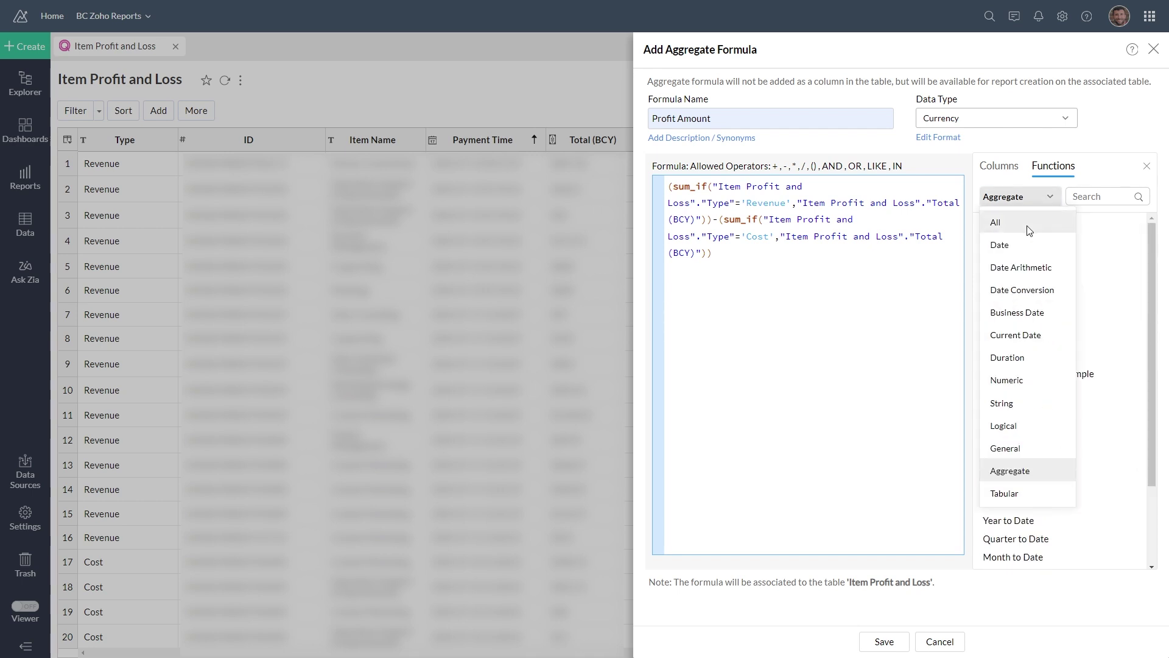
{"action": "left_click", "coordinate": [1002, 425]}
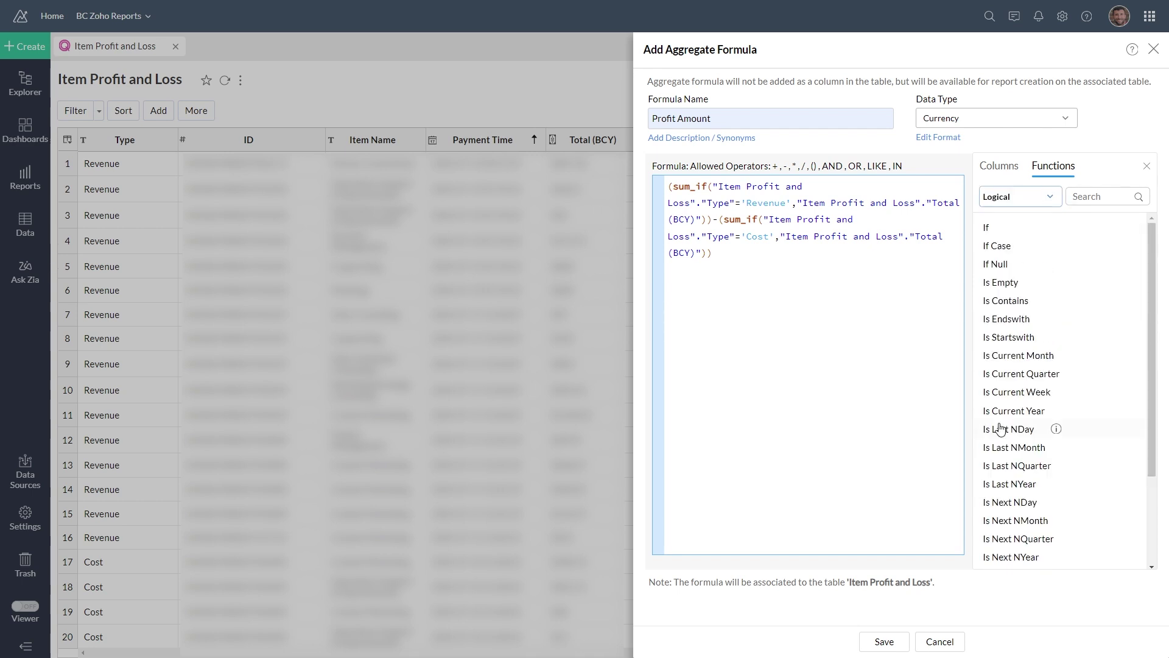
{"action": "double_click", "coordinate": [1003, 268]}
Move the Cost sum_if clause inside if_null with fallback 0, then save the formula
{"action": "left_click", "coordinate": [718, 256]}
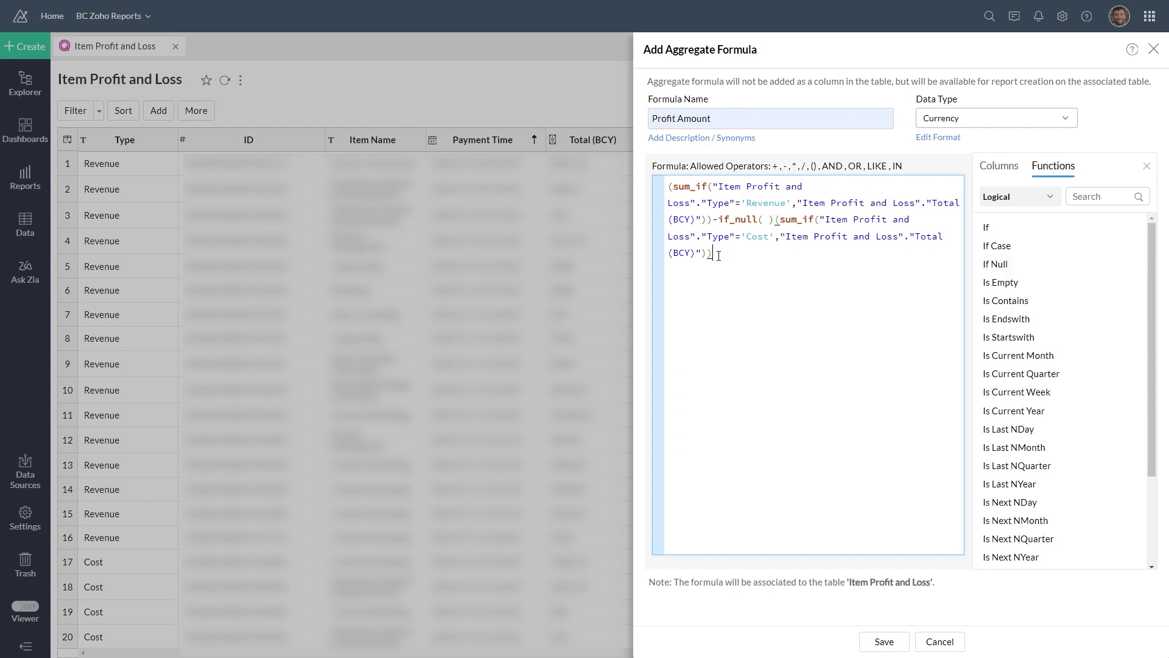
{"action": "left_click_drag", "start_coordinate": [719, 256], "coordinate": [775, 218]}
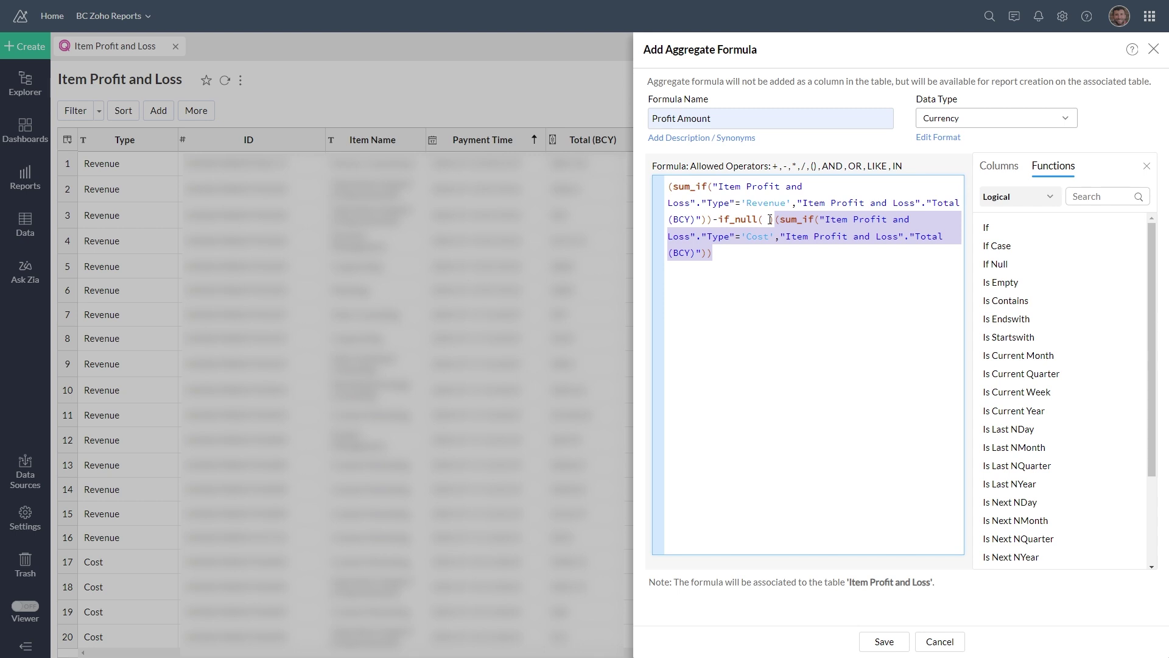
{"action": "key", "text": "ctrl+x"}
{"action": "key", "text": "ctrl+v"}
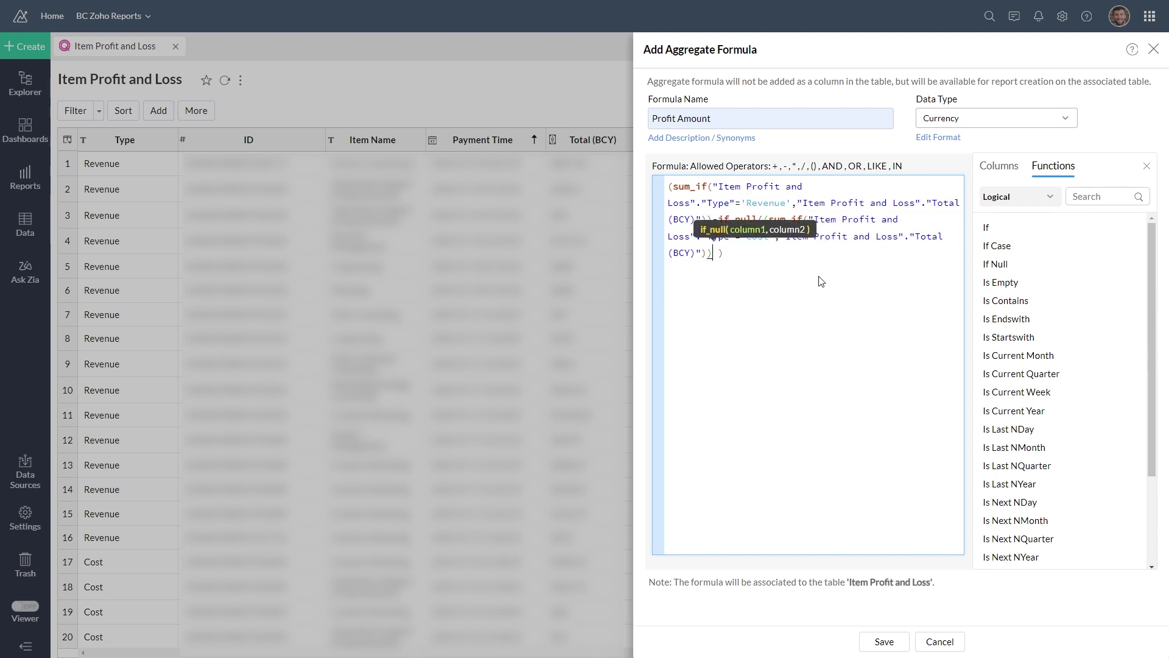
{"action": "type", "text": ","}
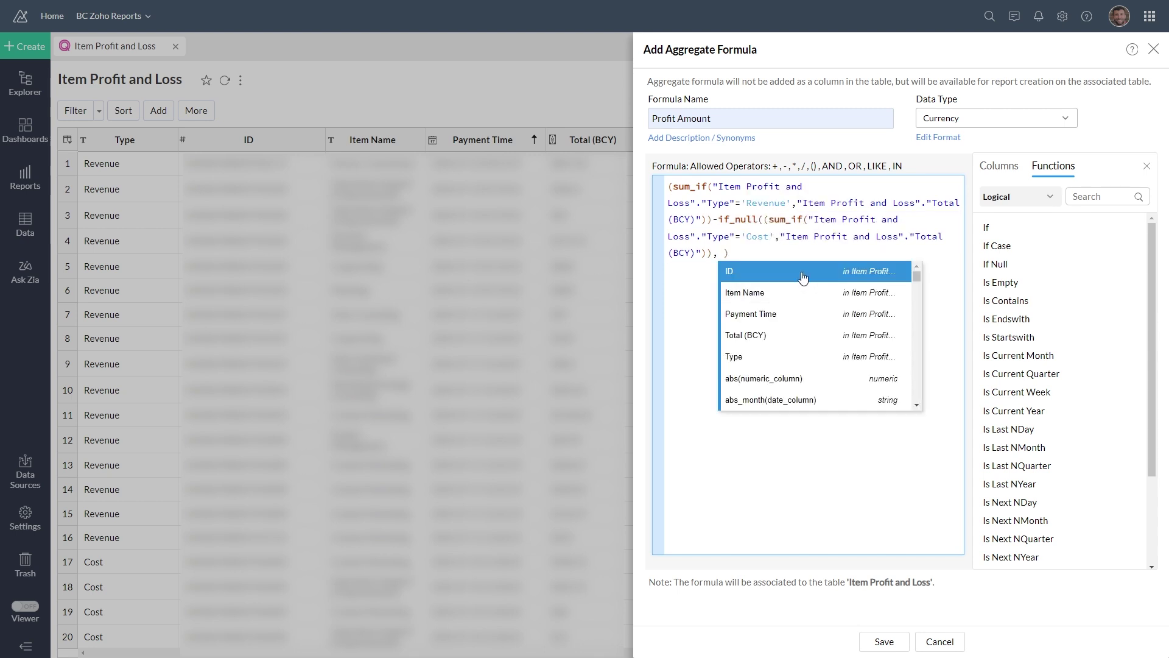
{"action": "type", "text": "0"}
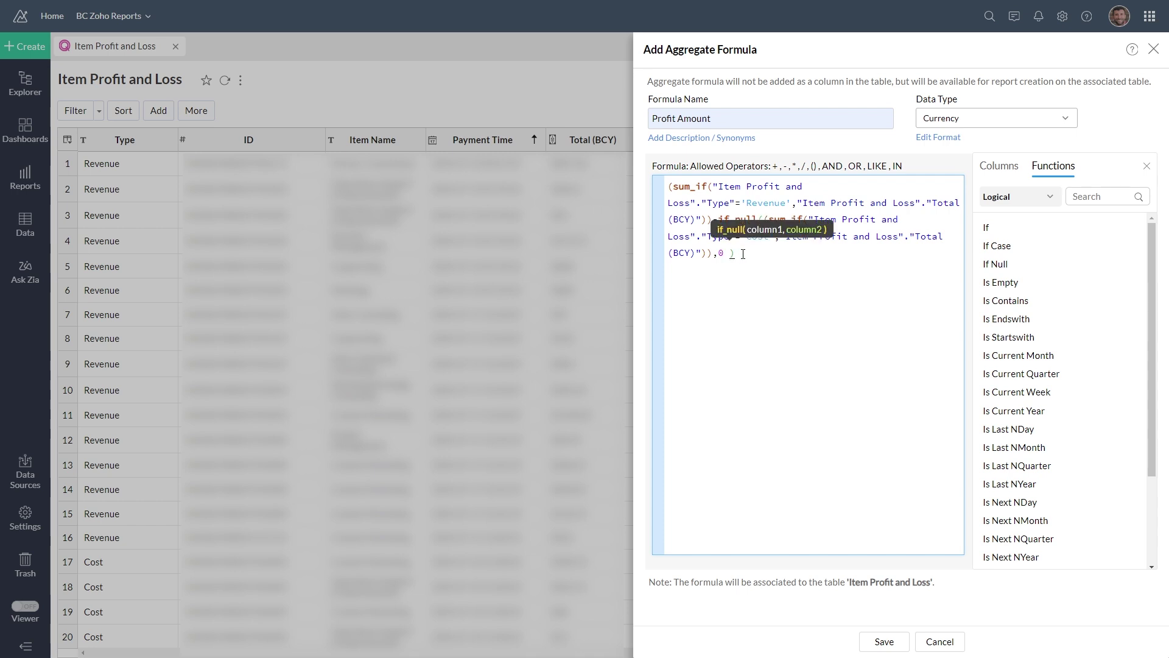
{"action": "key", "text": "BackSpace"}
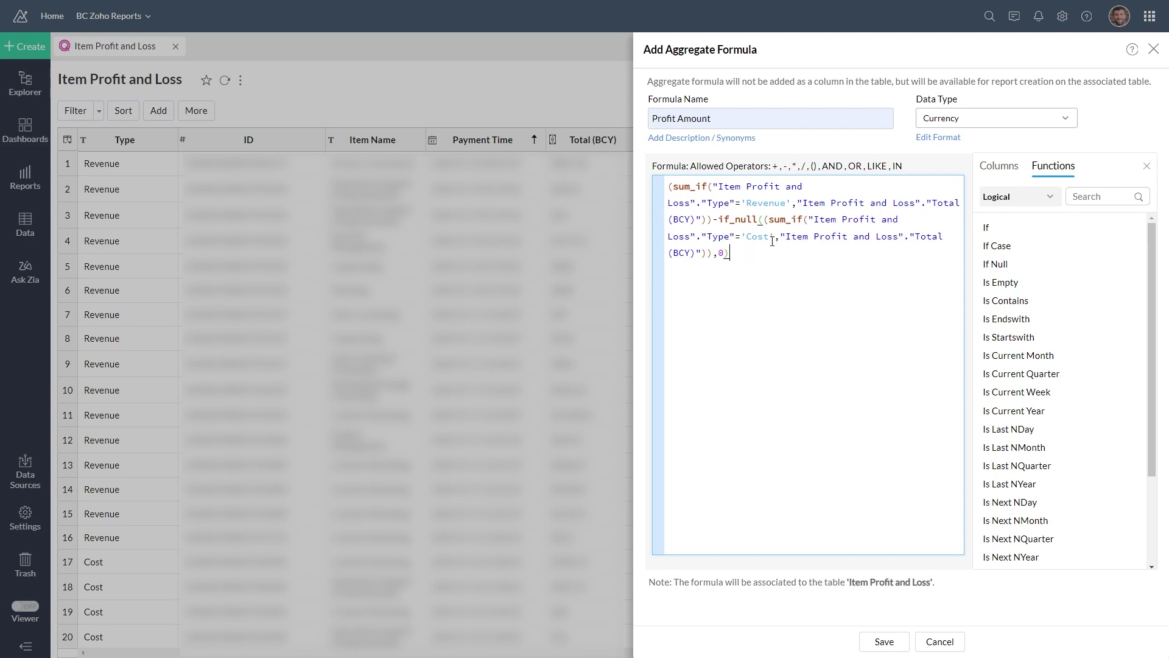
{"action": "left_click", "coordinate": [727, 253]}
{"action": "left_click", "coordinate": [886, 641]}
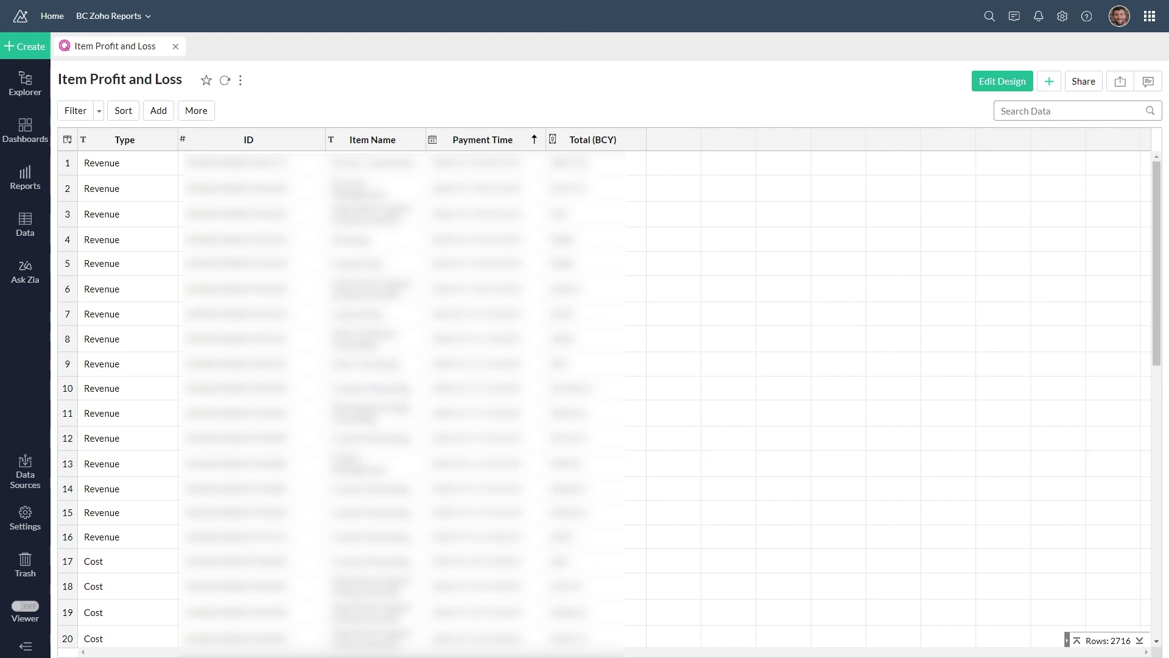
Create a chart on Item Profit and Loss plotting Profit Amount by Item Name as bars
{"action": "left_click", "coordinate": [37, 51]}
{"action": "left_click", "coordinate": [146, 226]}
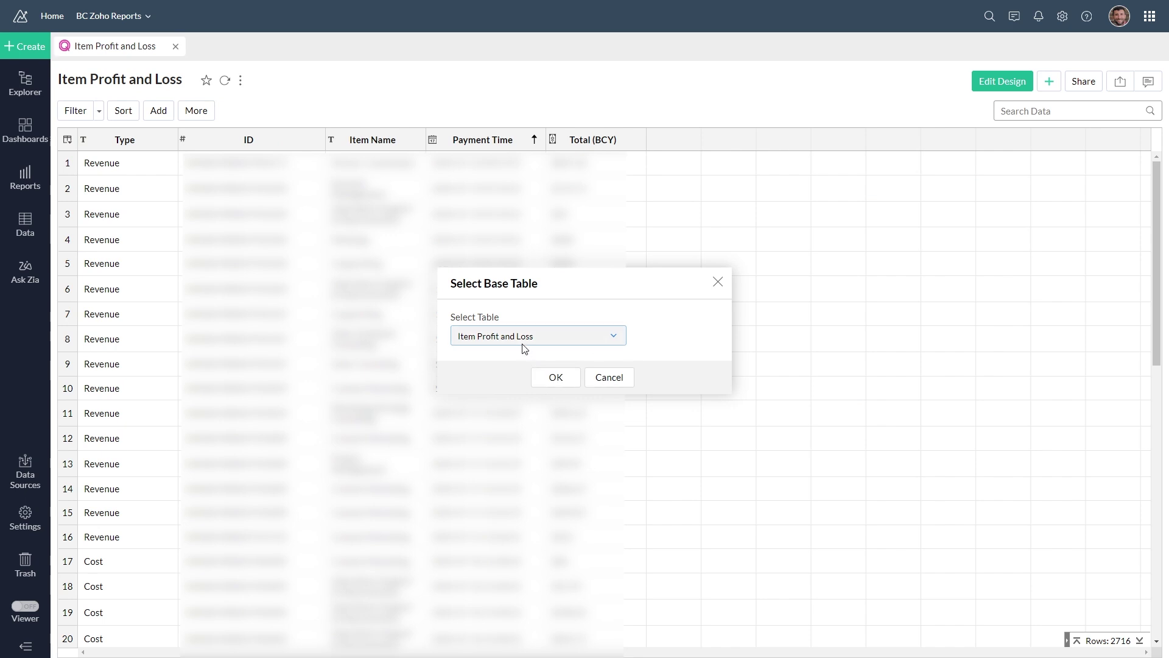
{"action": "left_click", "coordinate": [553, 379]}
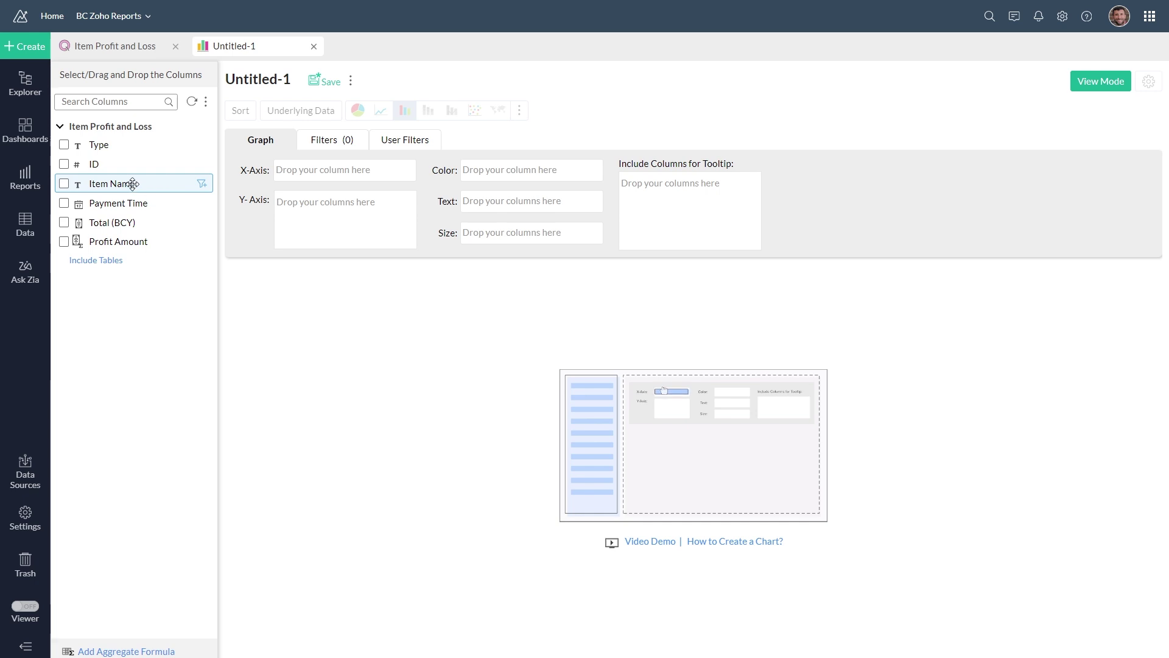
{"action": "left_click_drag", "start_coordinate": [130, 182], "coordinate": [284, 169]}
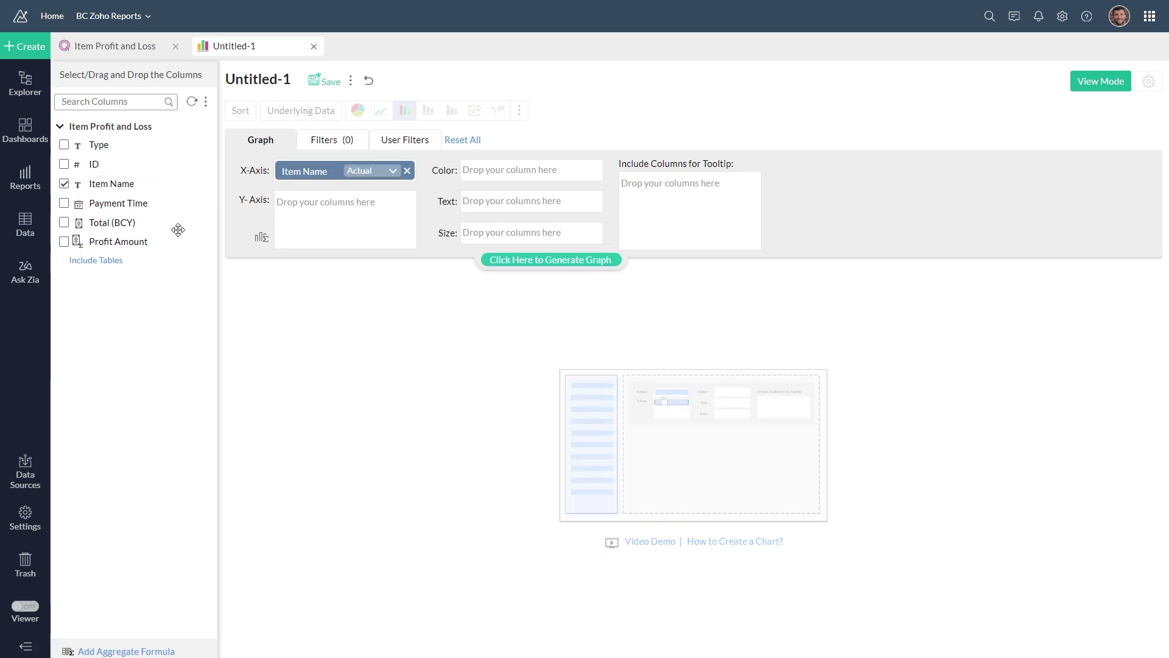
{"action": "left_click_drag", "start_coordinate": [122, 239], "coordinate": [343, 213]}
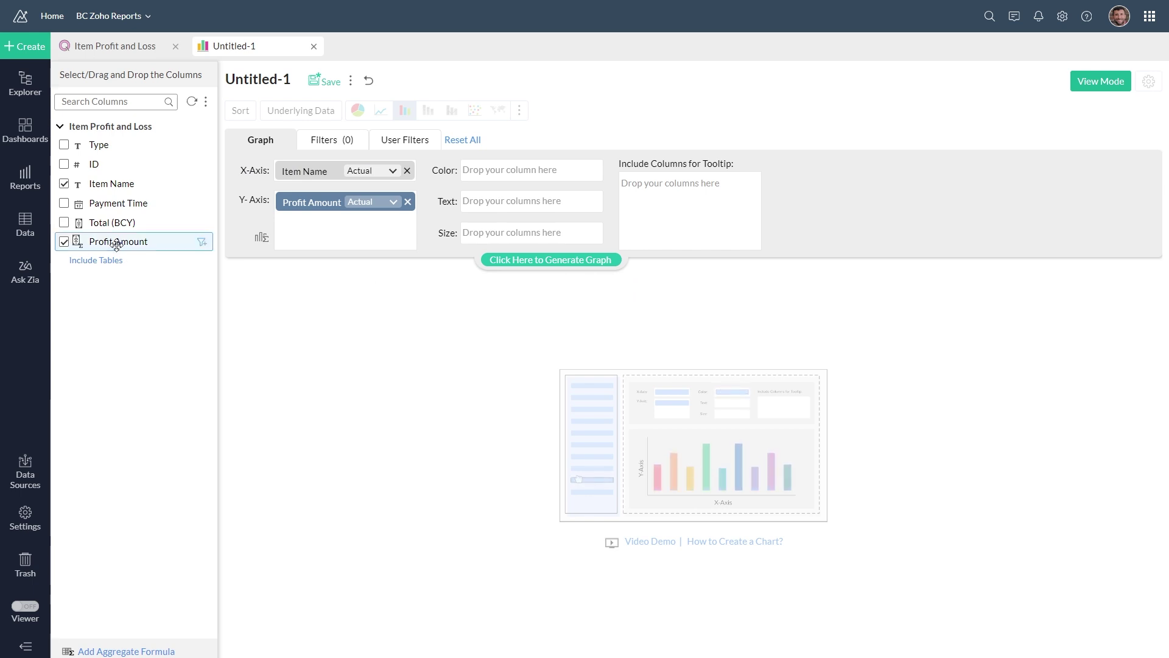
{"action": "left_click", "coordinate": [536, 260]}
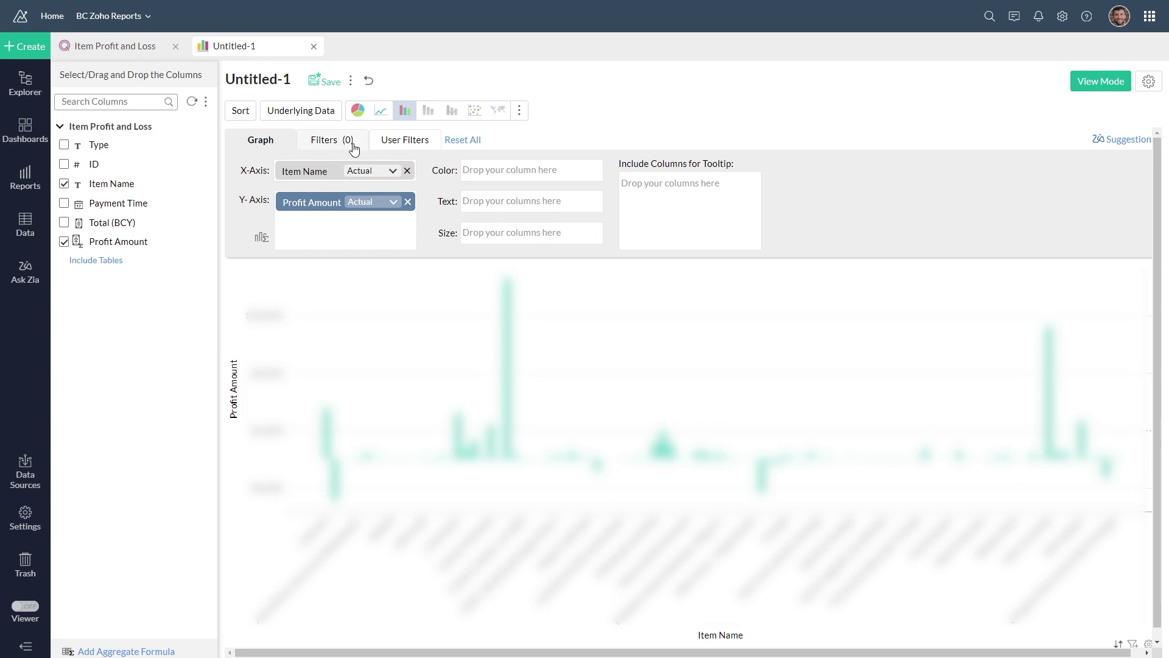
Add Payment Time as a user filter using a Relative Period selector
{"action": "left_click", "coordinate": [410, 143]}
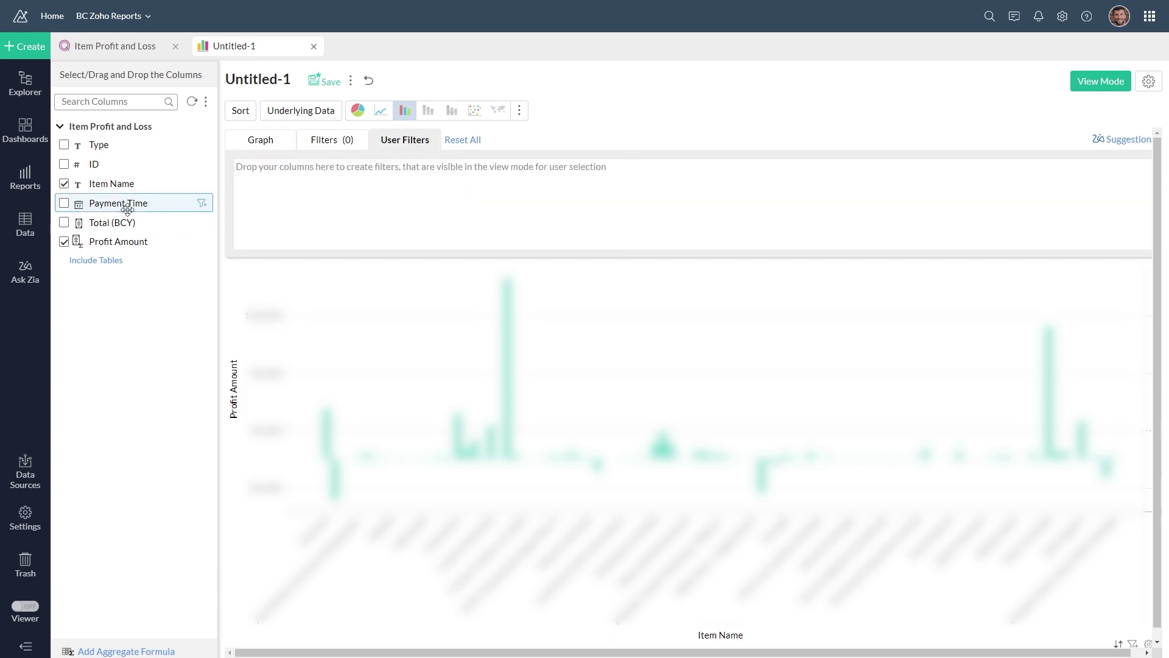
{"action": "left_click_drag", "start_coordinate": [128, 203], "coordinate": [339, 212]}
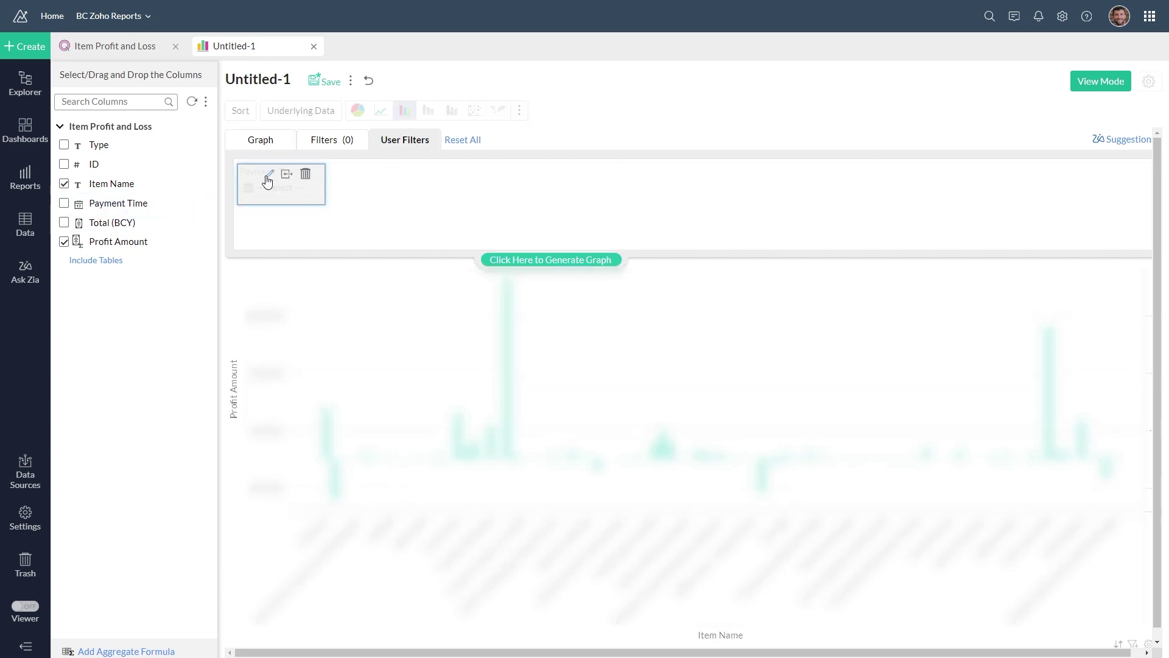
{"action": "left_click", "coordinate": [265, 172]}
{"action": "left_click", "coordinate": [509, 226]}
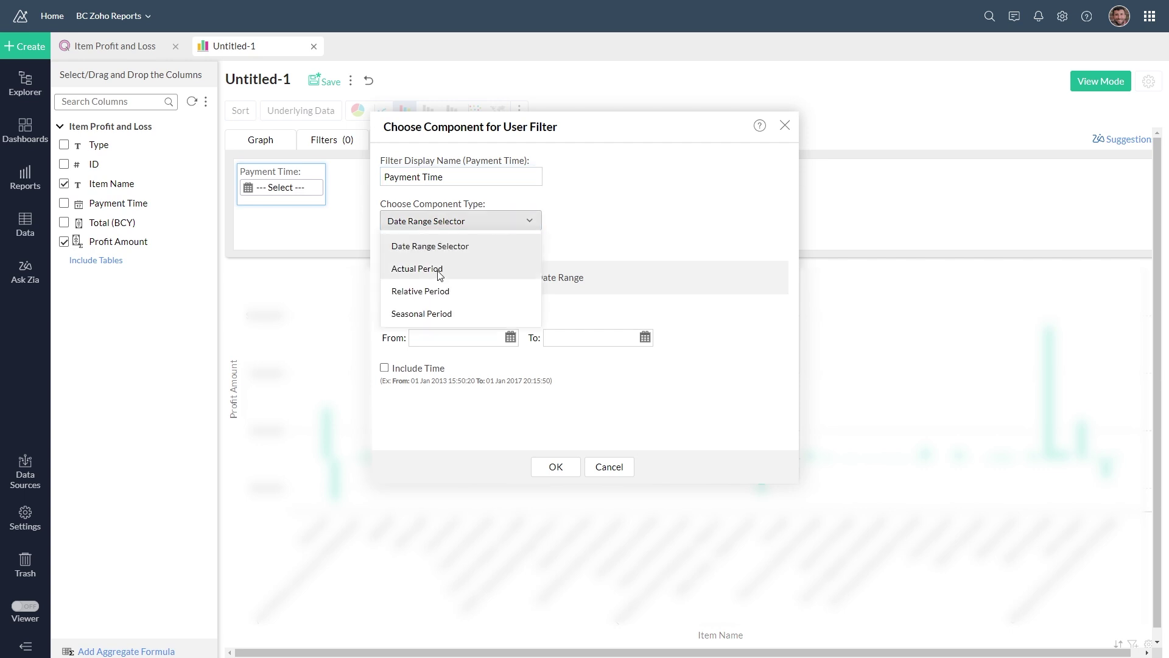
{"action": "left_click", "coordinate": [453, 268]}
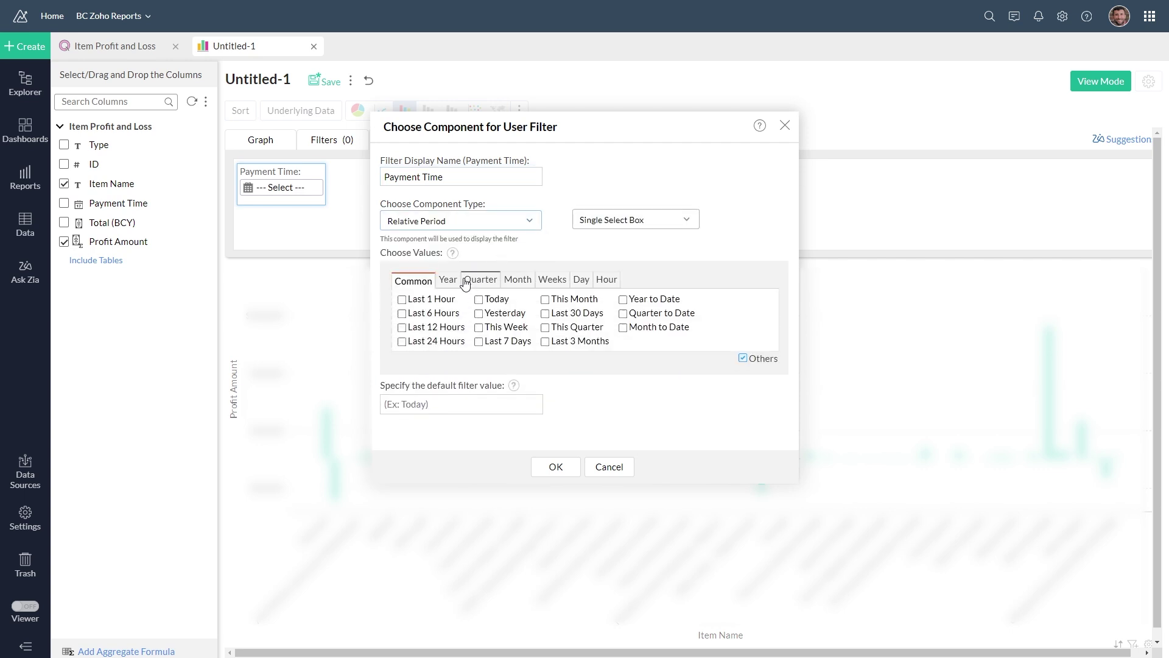
Offer This Year, Last 3 Years, This/Last 3 Quarters, This/Last 3/Last 6 Months as choices
{"action": "left_click", "coordinate": [451, 280]}
{"action": "left_click", "coordinate": [433, 301]}
{"action": "left_click", "coordinate": [424, 342]}
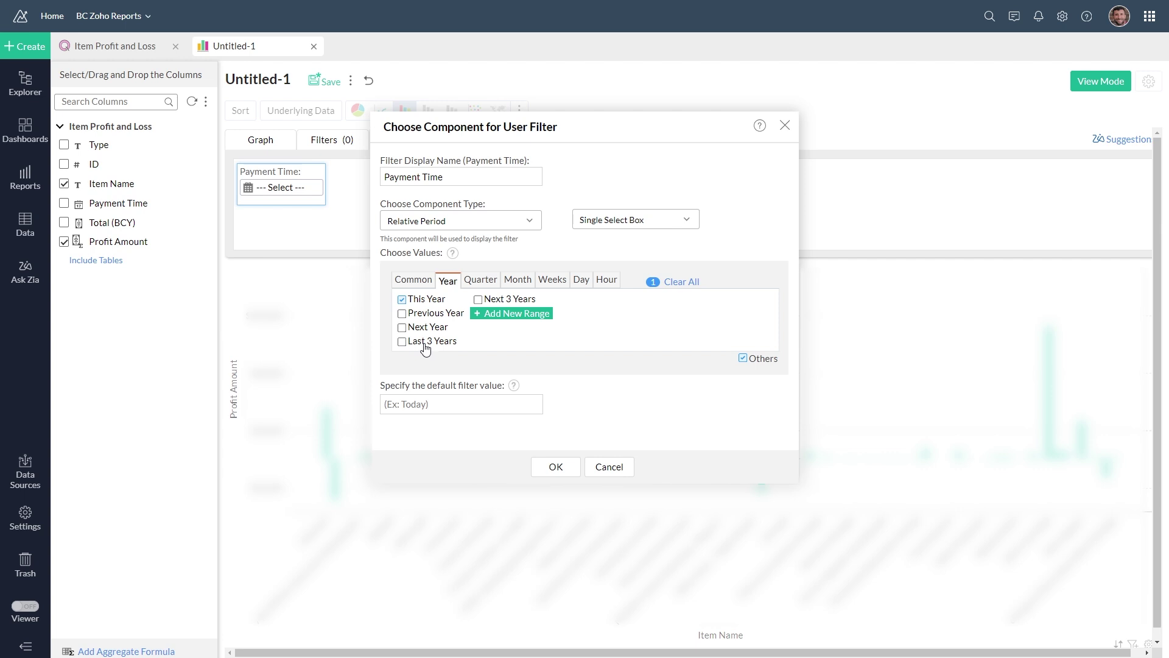
{"action": "left_click", "coordinate": [475, 280]}
{"action": "left_click", "coordinate": [440, 300]}
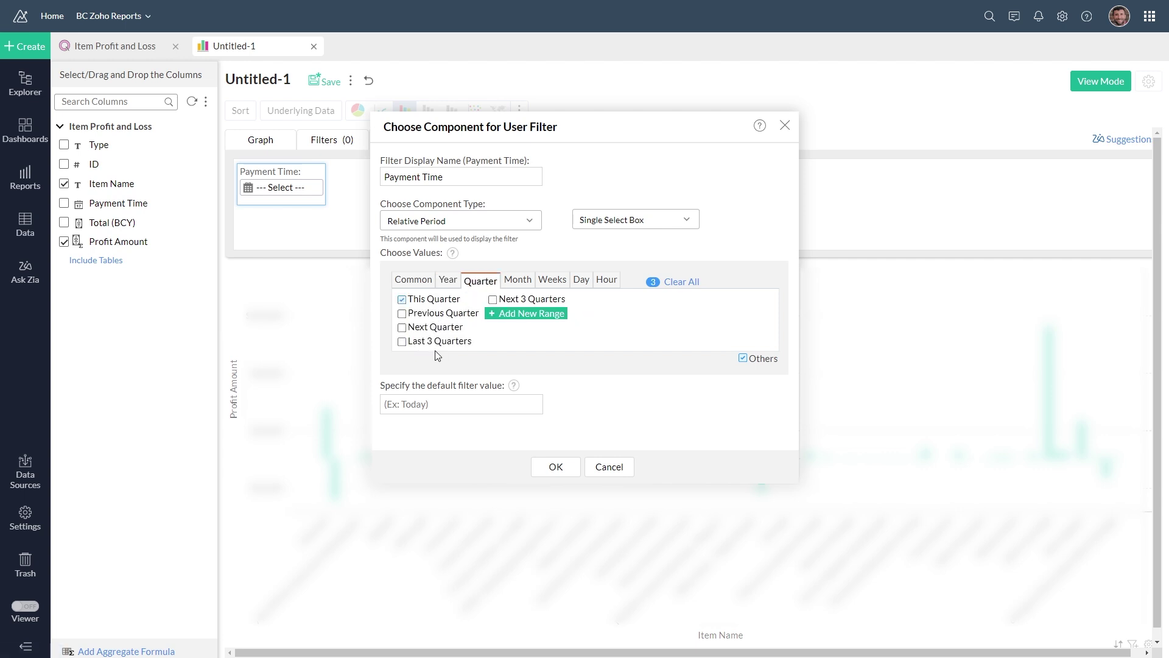
{"action": "left_click", "coordinate": [437, 343]}
{"action": "left_click", "coordinate": [519, 282]}
{"action": "left_click", "coordinate": [438, 299]}
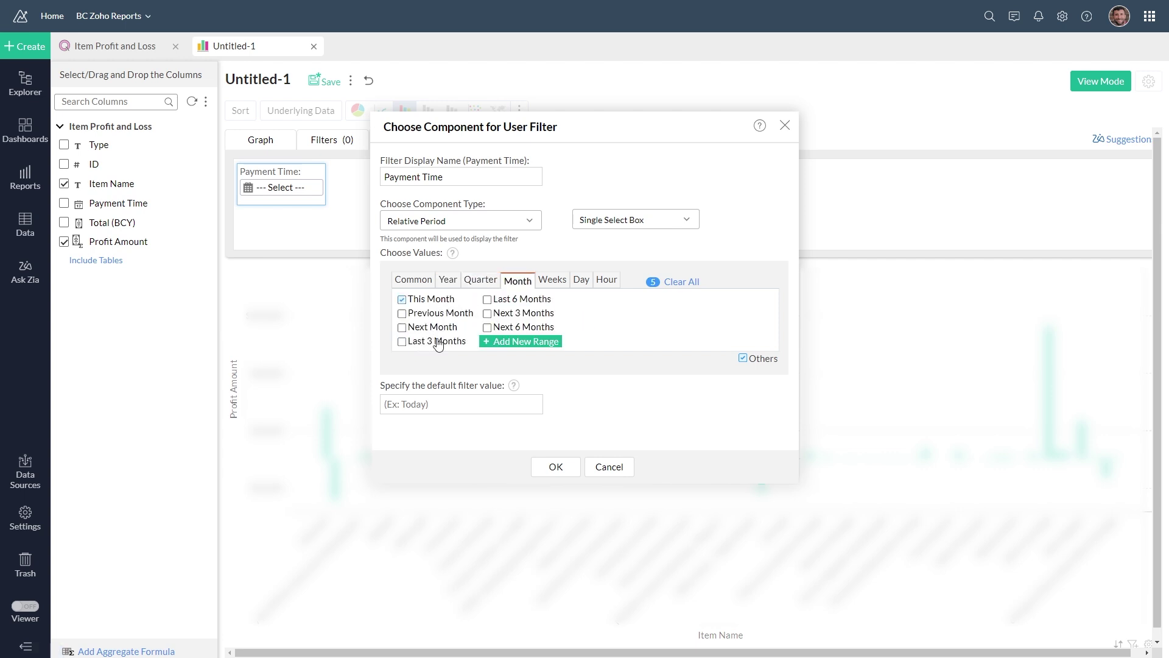
{"action": "left_click", "coordinate": [438, 343]}
{"action": "left_click", "coordinate": [487, 299]}
Set This Year as the filter's default and regenerate the chart
{"action": "left_click", "coordinate": [513, 407]}
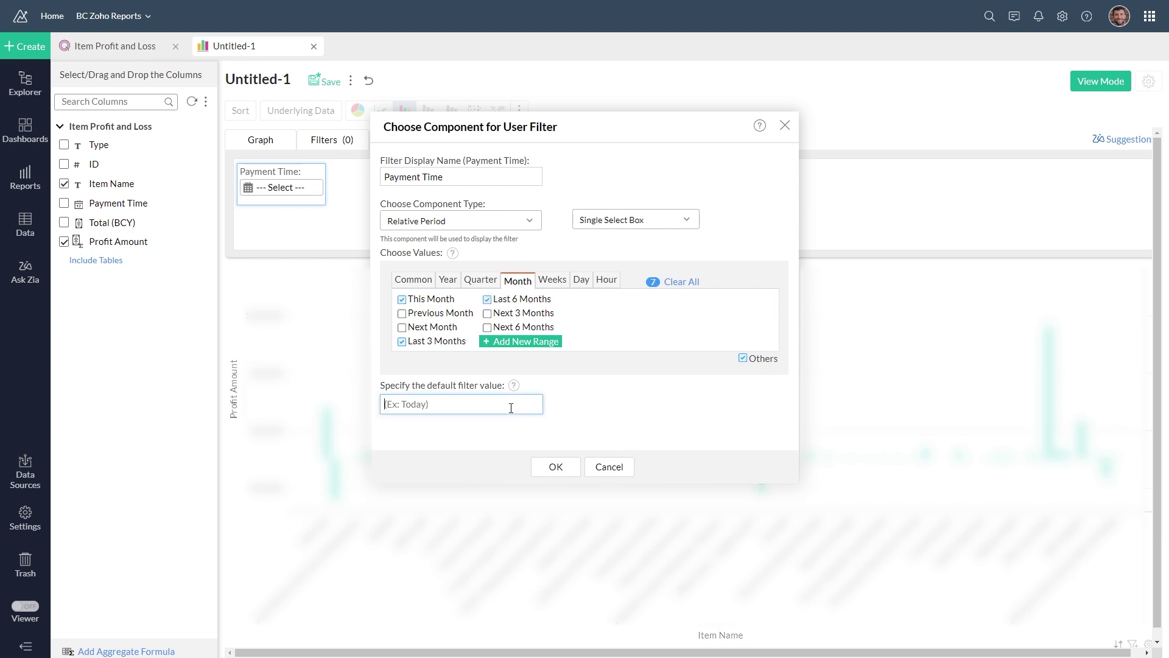
{"action": "type", "text": "this"}
{"action": "left_click", "coordinate": [429, 425]}
{"action": "left_click", "coordinate": [556, 466]}
{"action": "left_click", "coordinate": [506, 260]}
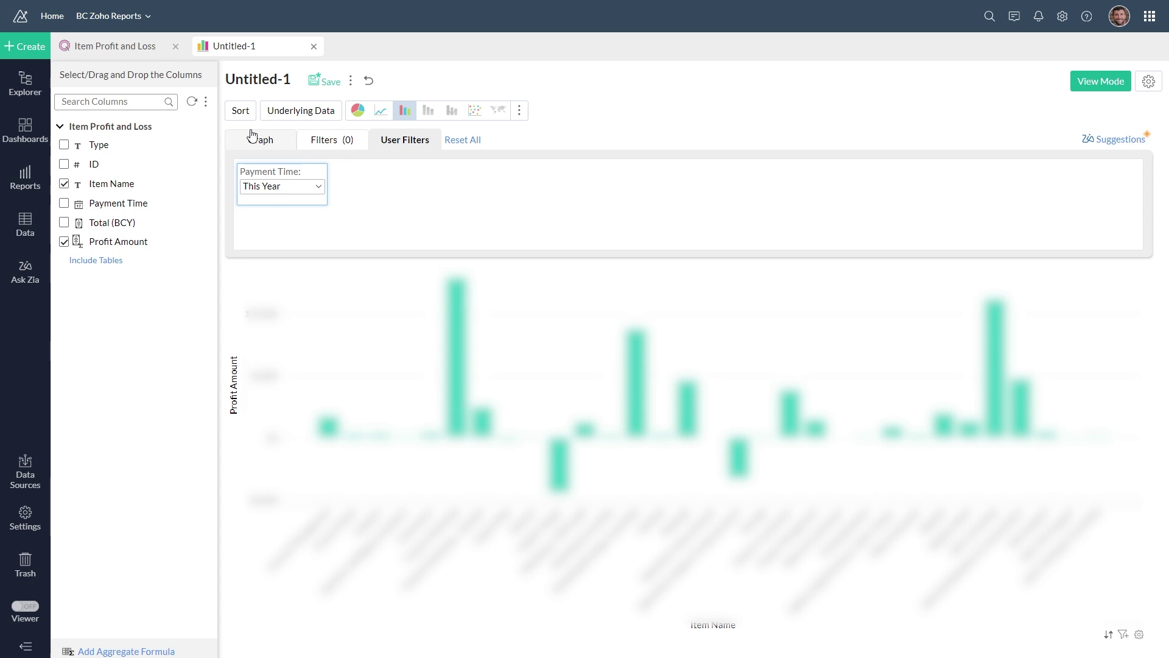
Sort the bars by Y-value in descending order
{"action": "left_click", "coordinate": [241, 110]}
{"action": "left_click", "coordinate": [279, 199]}
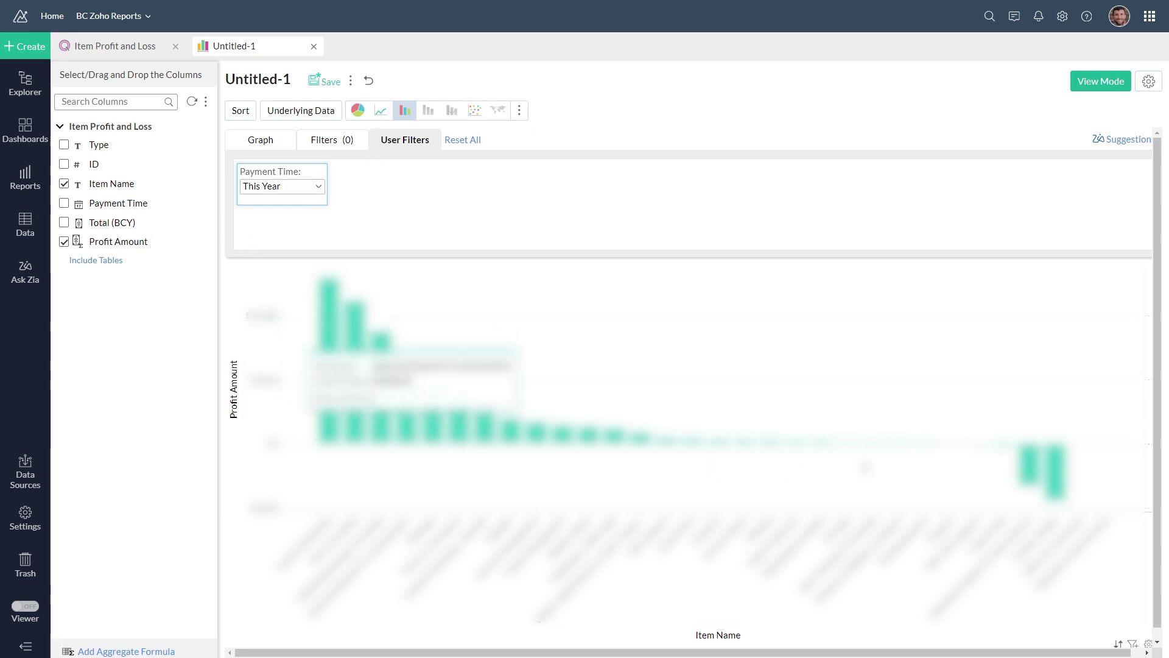
{"action": "mouse_move", "coordinate": [301, 188]}
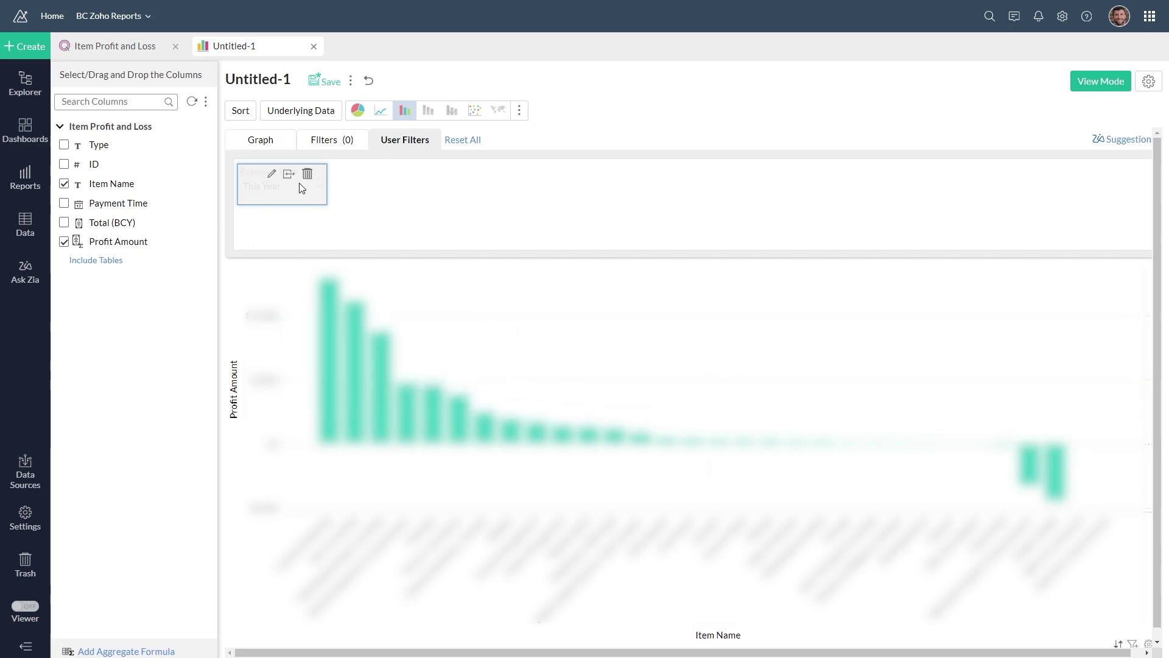